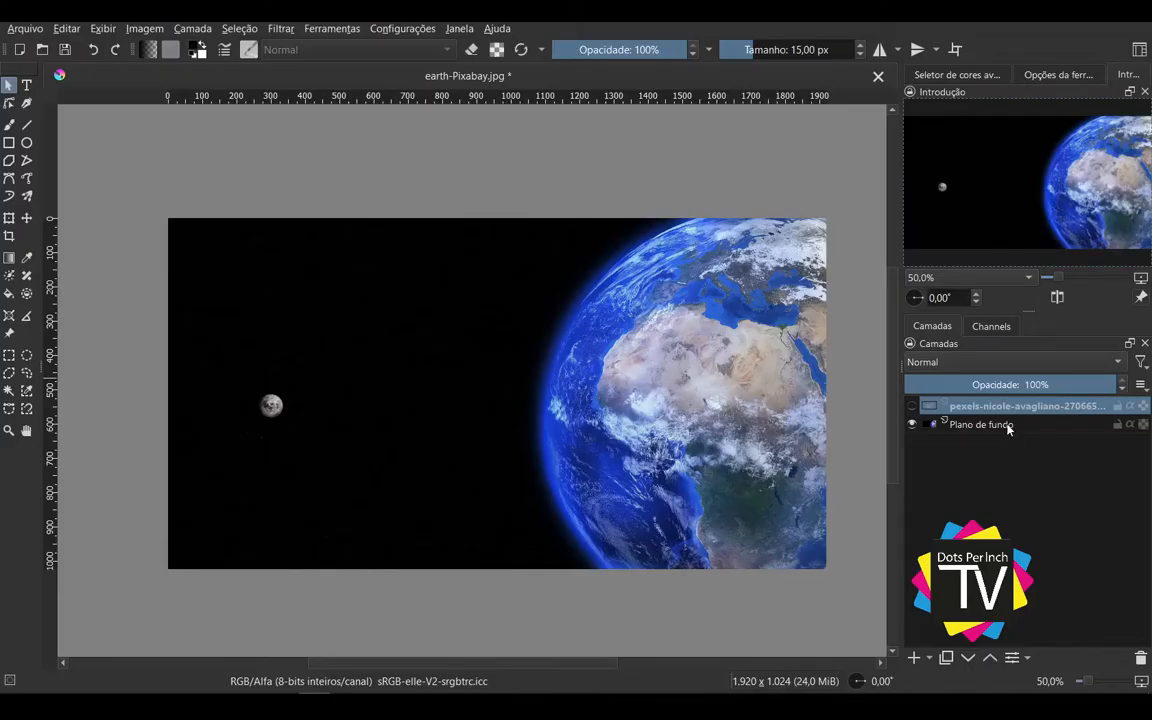
# Step: Toggle the starry-sky layer's visibility to compare it with the Earth layer beneath, select Plano de fundo, and leave the starry-sky layer shown
pyautogui.click(911, 405)
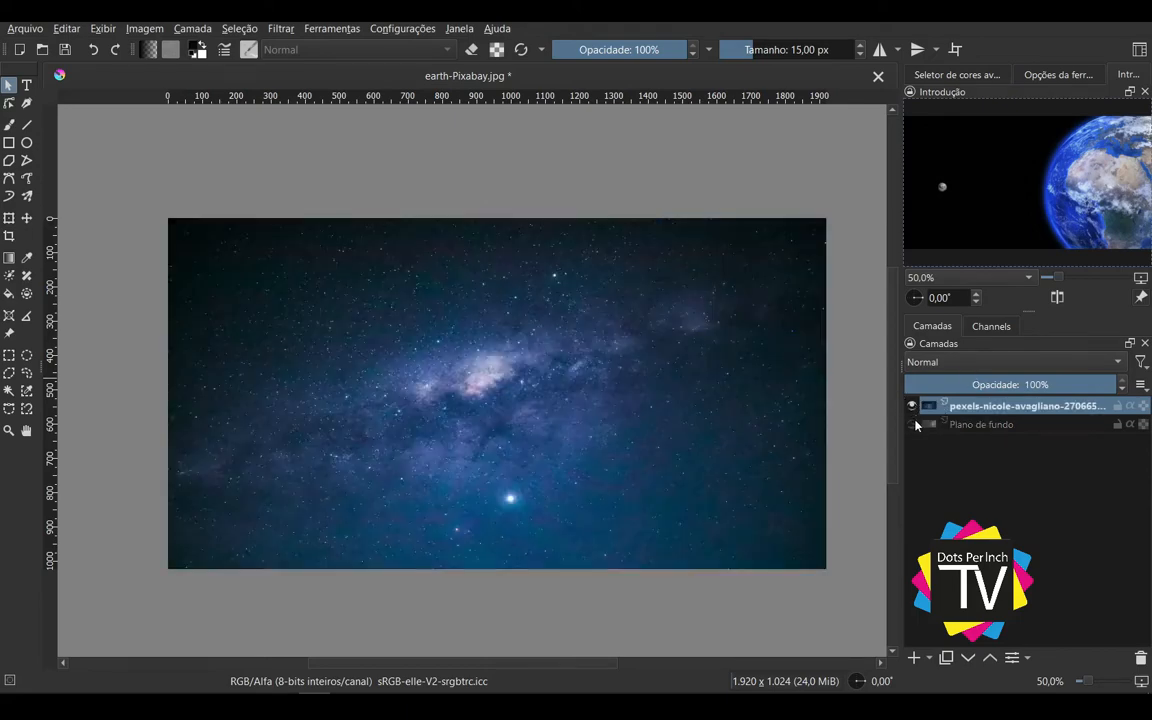
pyautogui.click(911, 405)
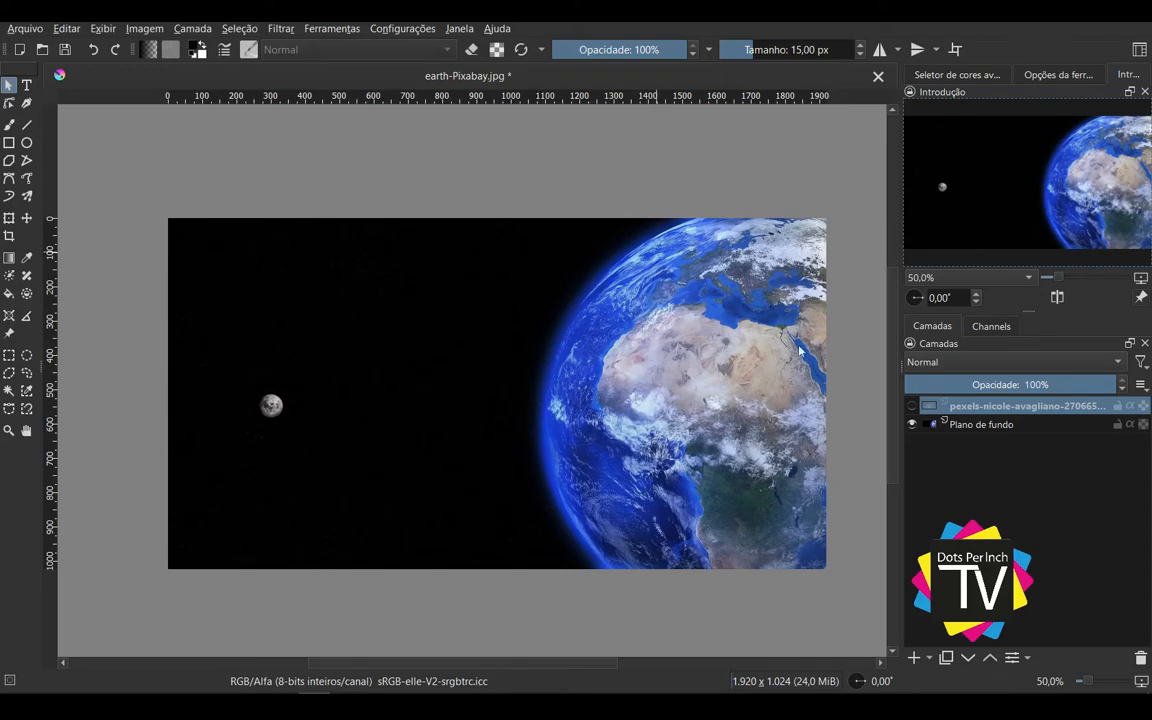
pyautogui.click(981, 426)
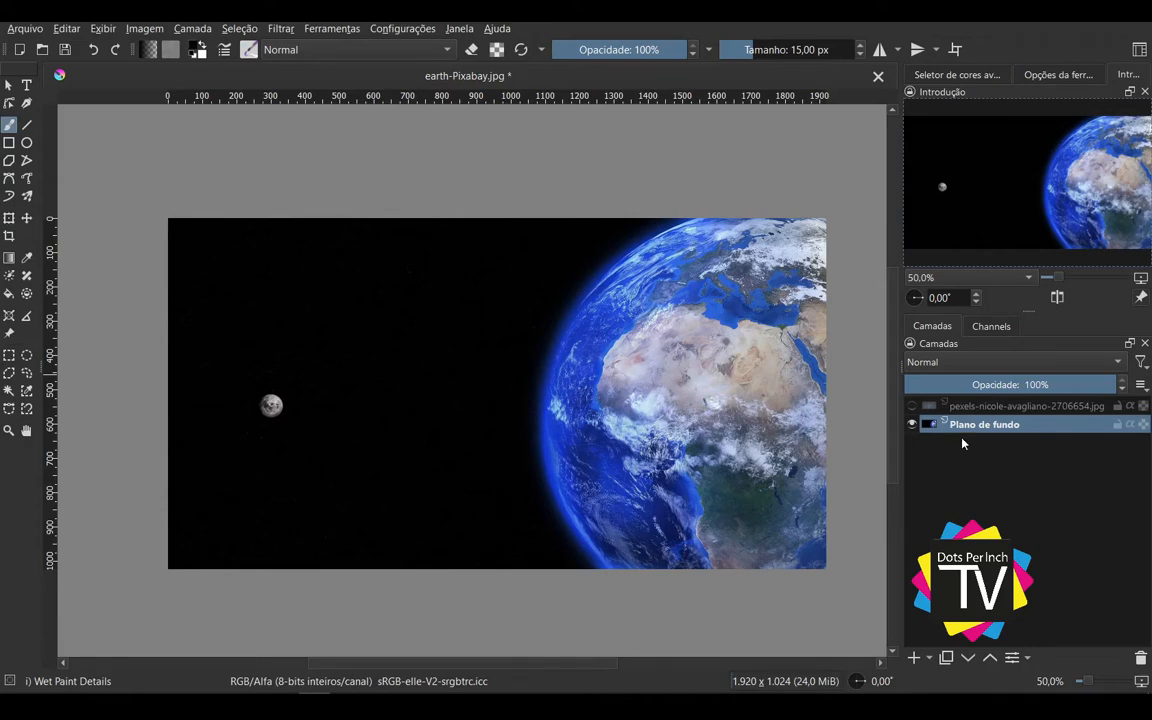
pyautogui.click(912, 405)
# Step: Try to enlarge the Plano de fundo layer proportionally beyond the canvas with the Transform tool
pyautogui.scroll(-3, 528, 443)
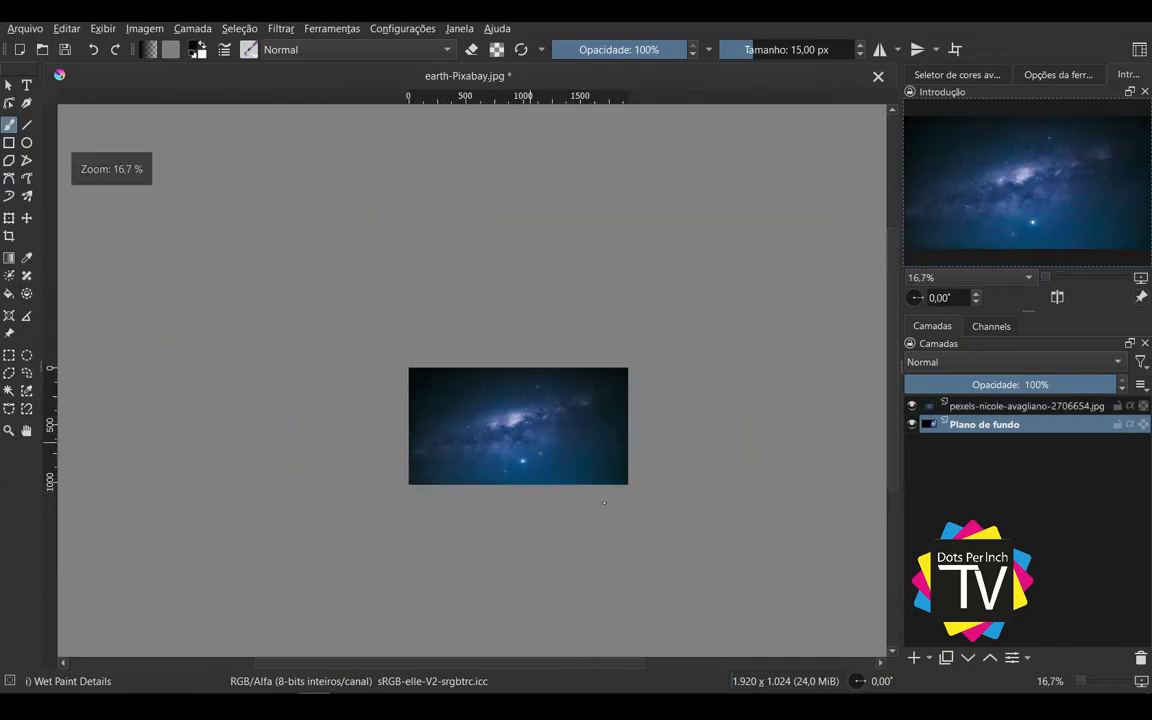
pyautogui.moveTo(555, 397); pyautogui.dragTo(360, 344)
pyautogui.click(9, 218)
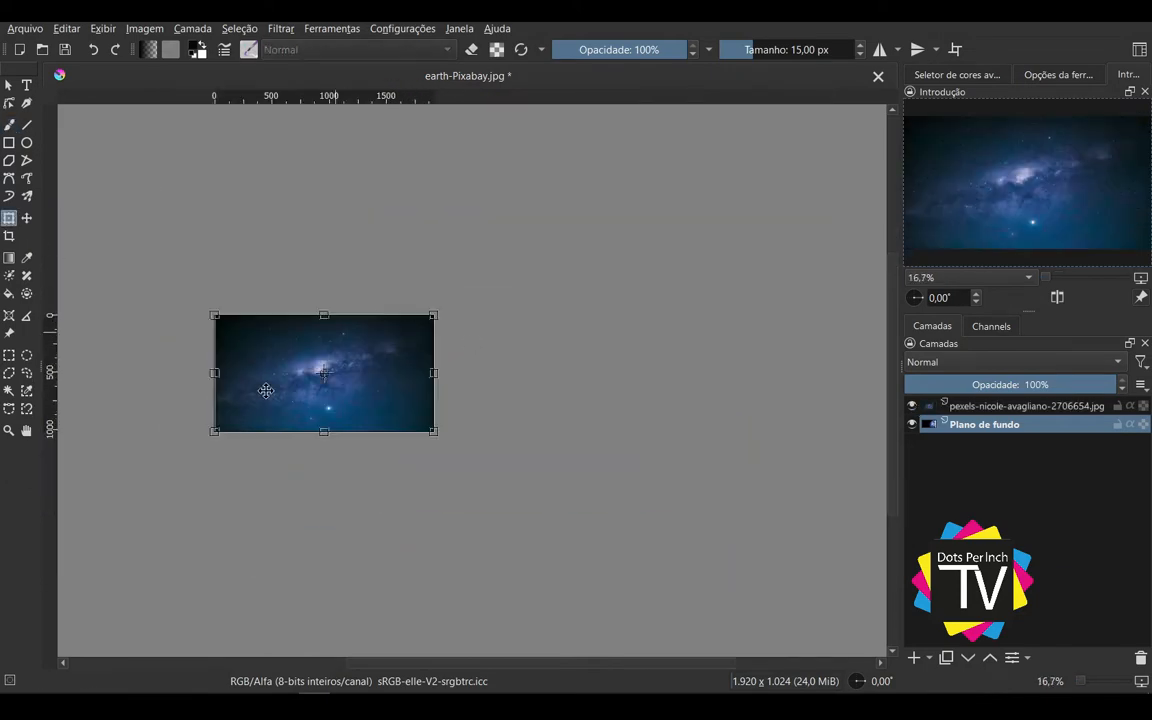
pyautogui.moveTo(398, 343); pyautogui.dragTo(520, 358)
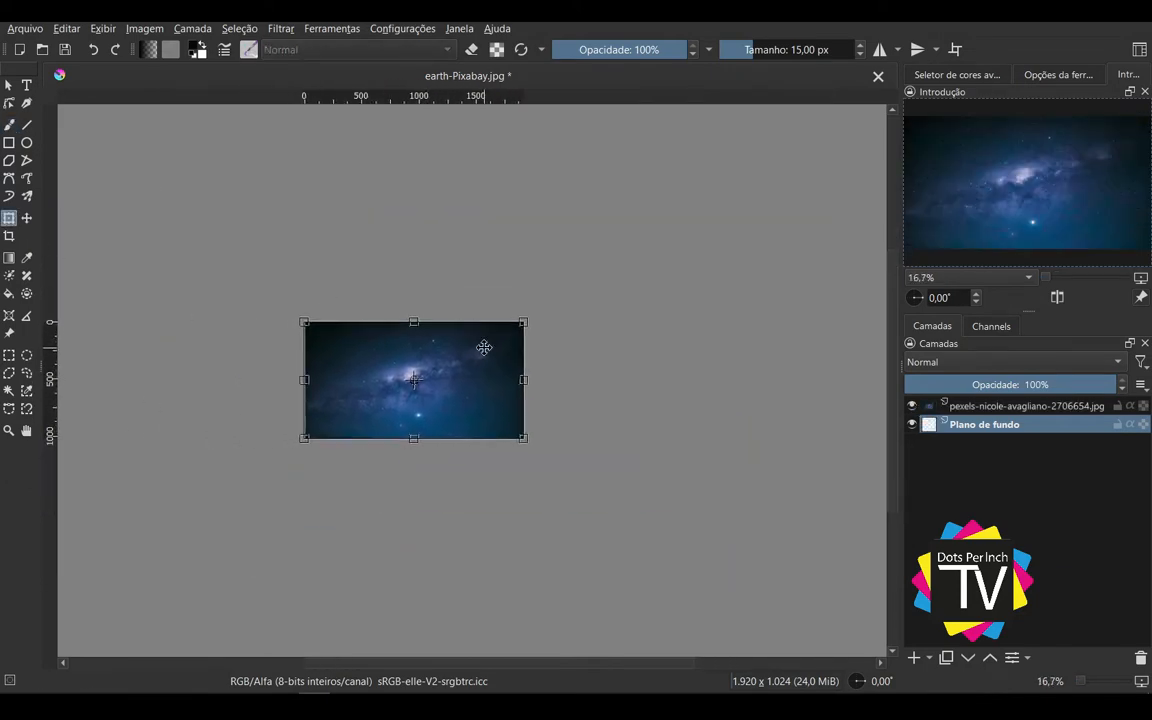
pyautogui.click(542, 453)
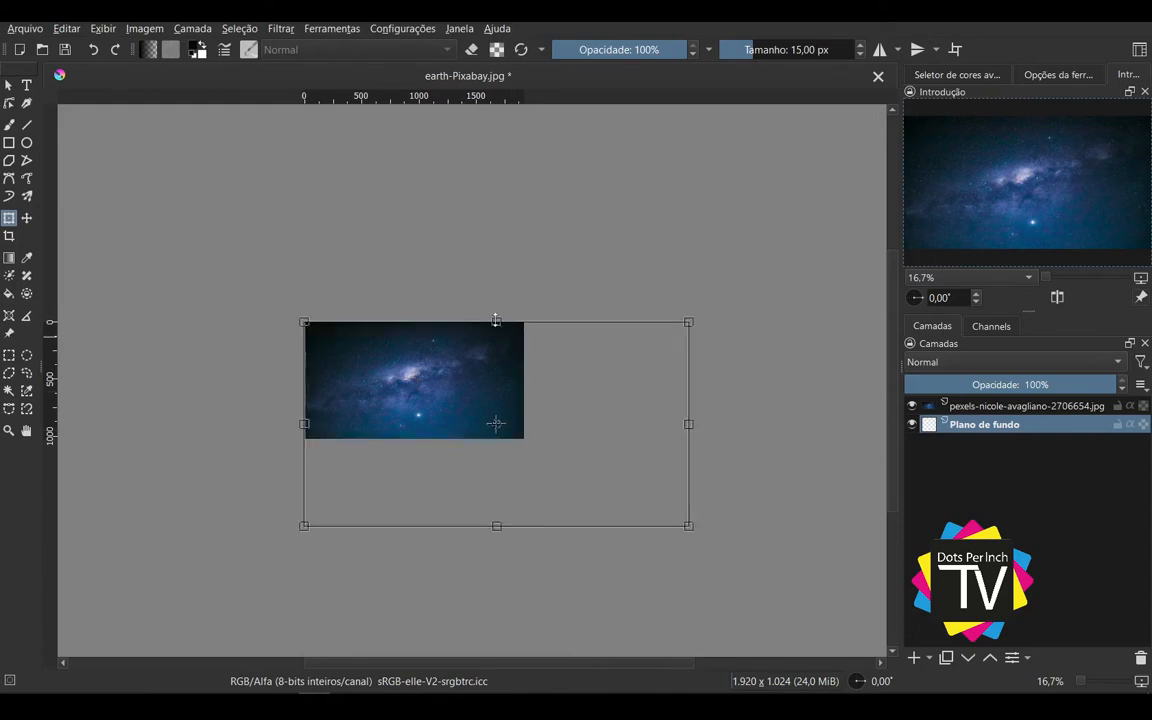
pyautogui.press('Return')
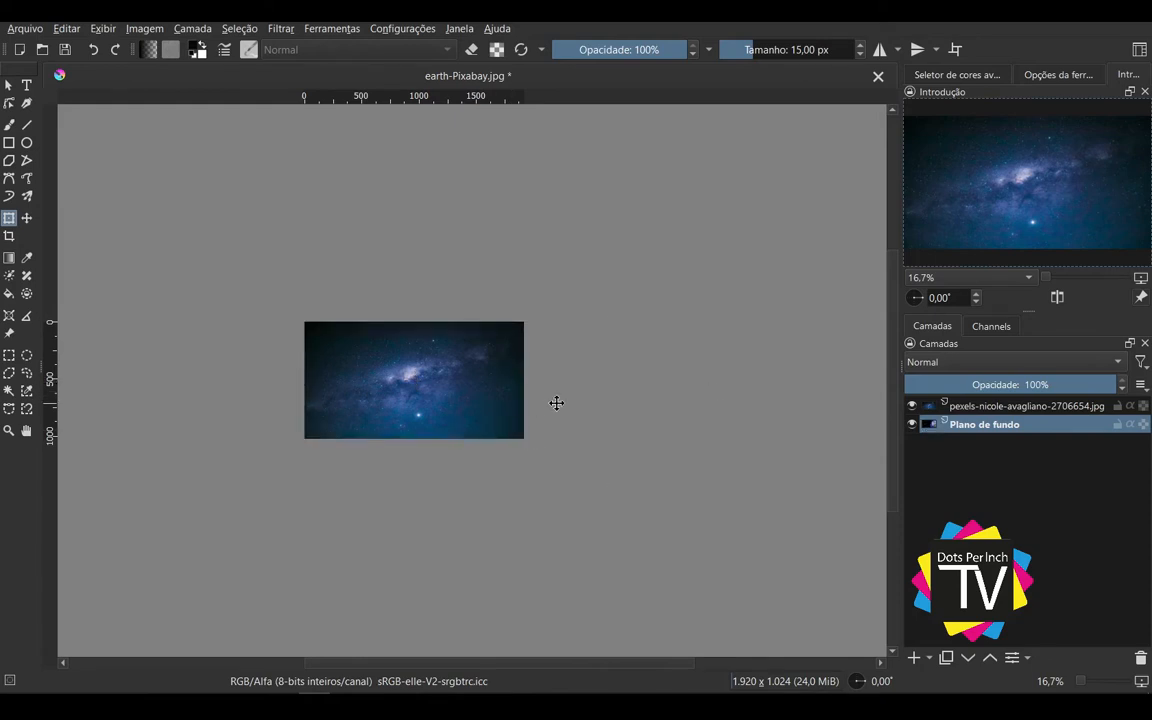
# Step: Try to transform the starry-sky layer beyond the canvas, and cancel the transformation
pyautogui.click(960, 406)
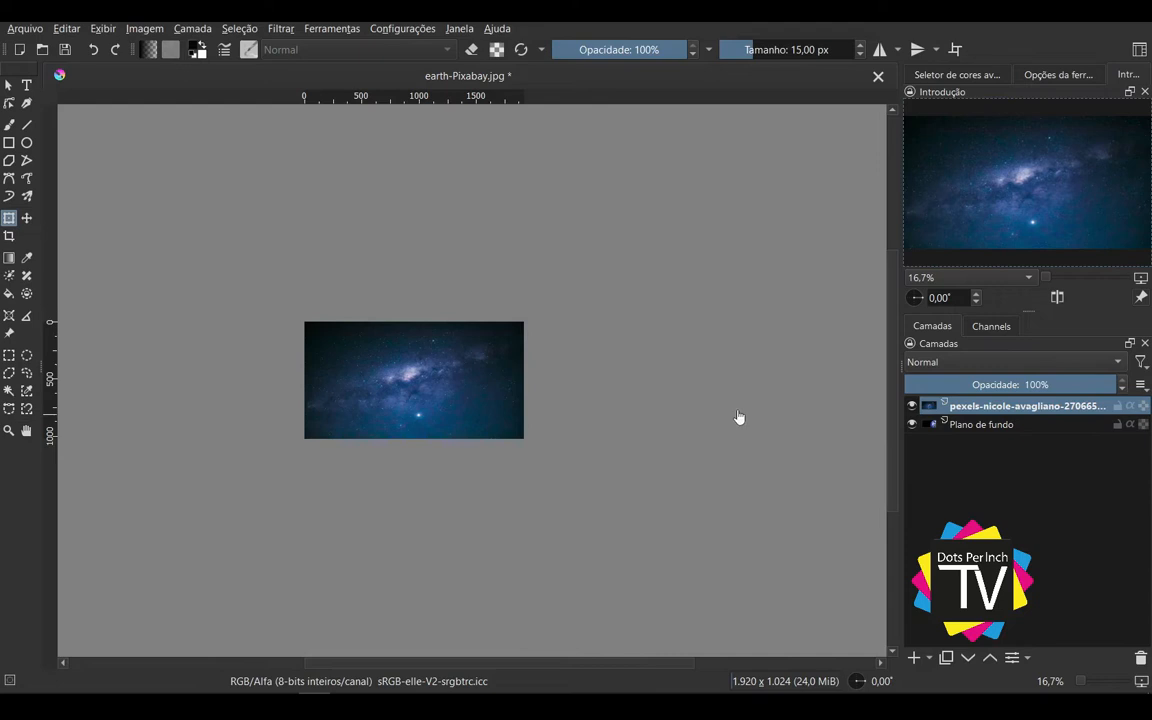
pyautogui.click(457, 370)
pyautogui.moveTo(525, 440); pyautogui.dragTo(735, 551)
pyautogui.moveTo(457, 359); pyautogui.dragTo(378, 326)
pyautogui.press('Escape')
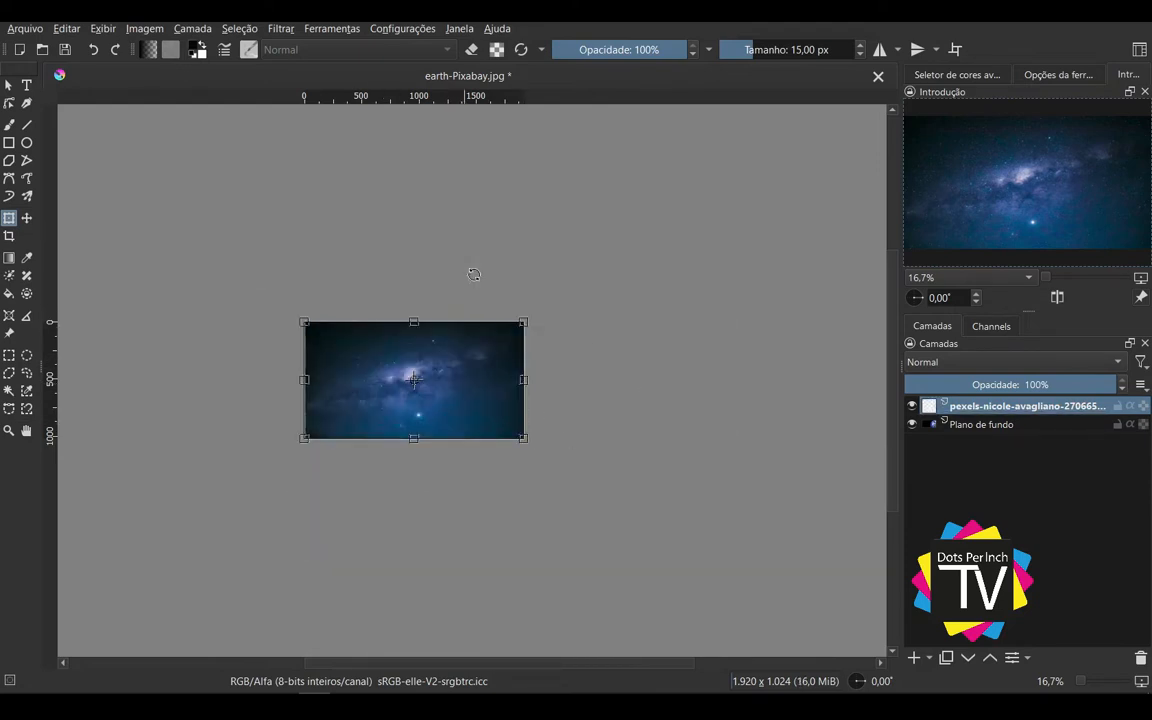
pyautogui.press('Escape')
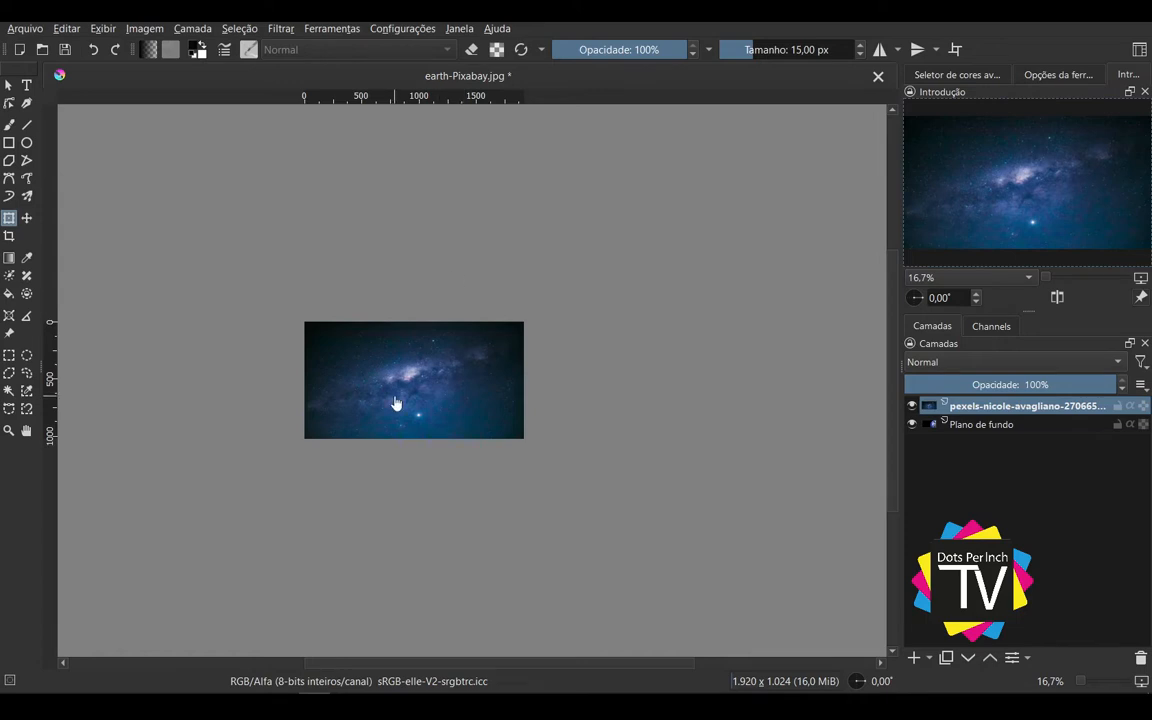
# Step: Examine the layer stack and the blending modes available for the starry-sky layer, leaving the mode unchanged
pyautogui.scroll(3, 395, 403)
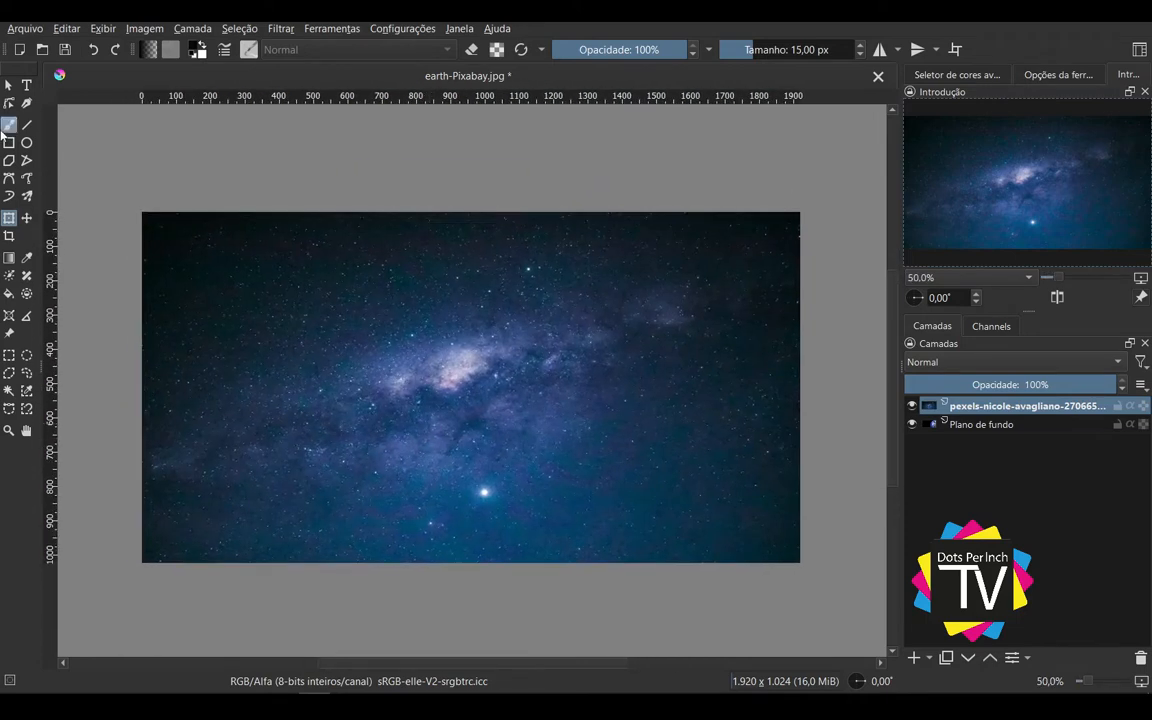
pyautogui.click(8, 84)
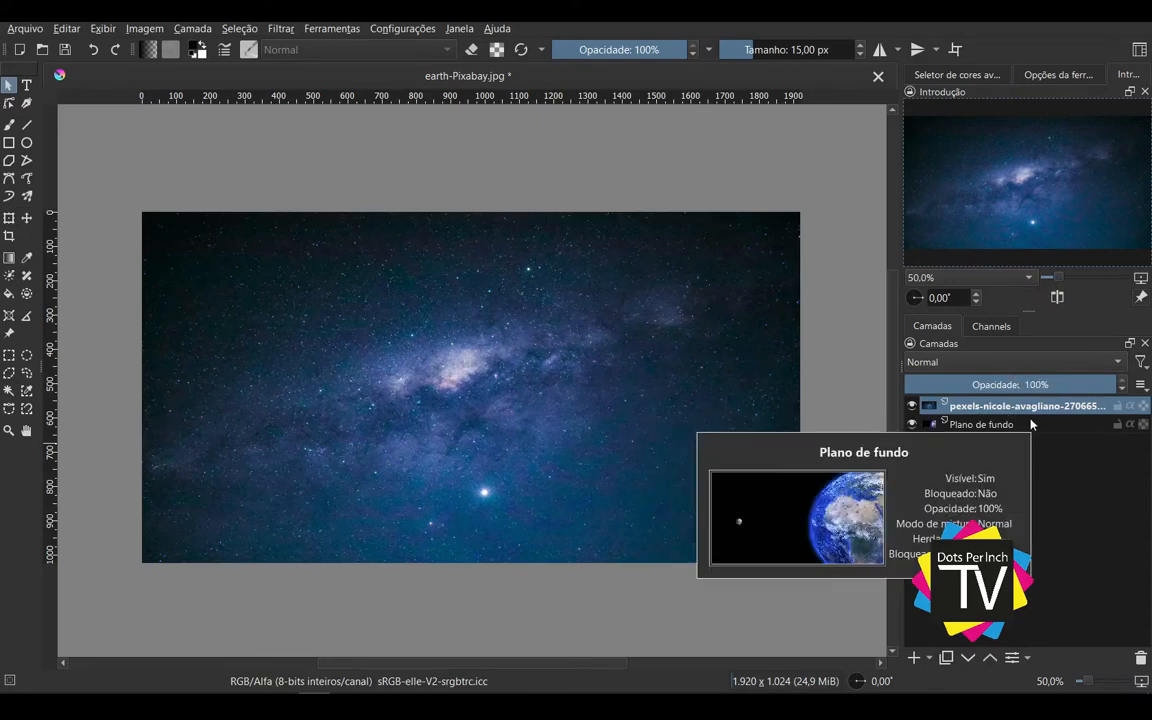
pyautogui.click(985, 424)
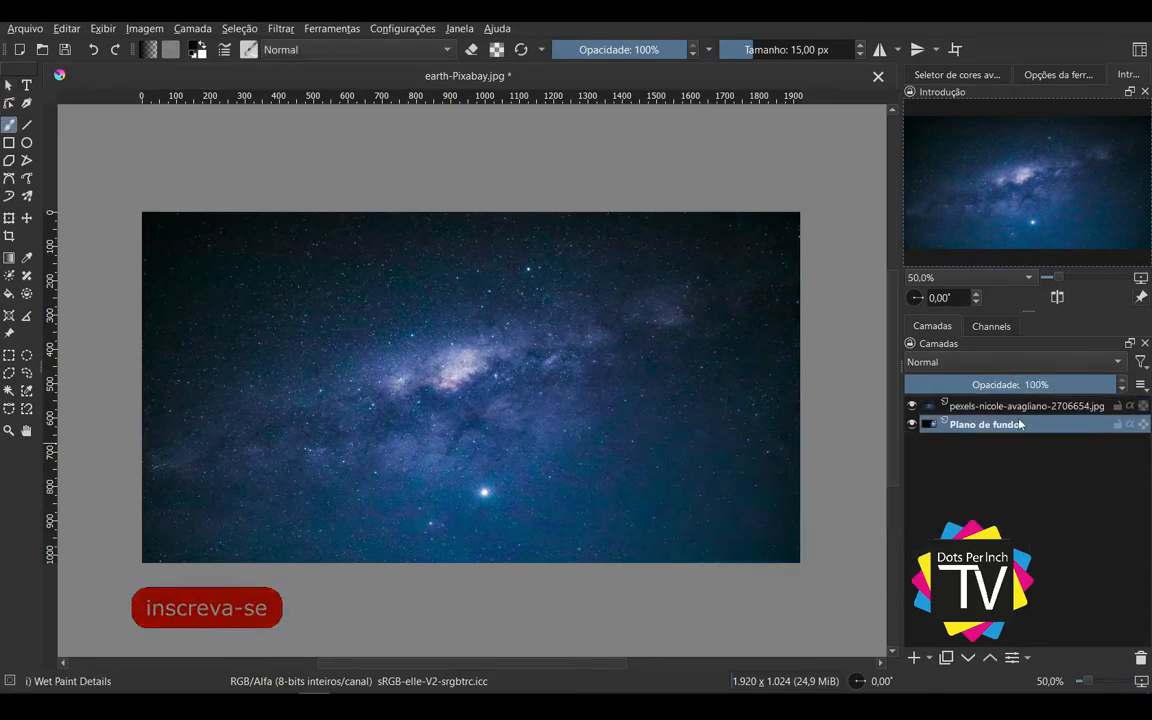
pyautogui.click(950, 362)
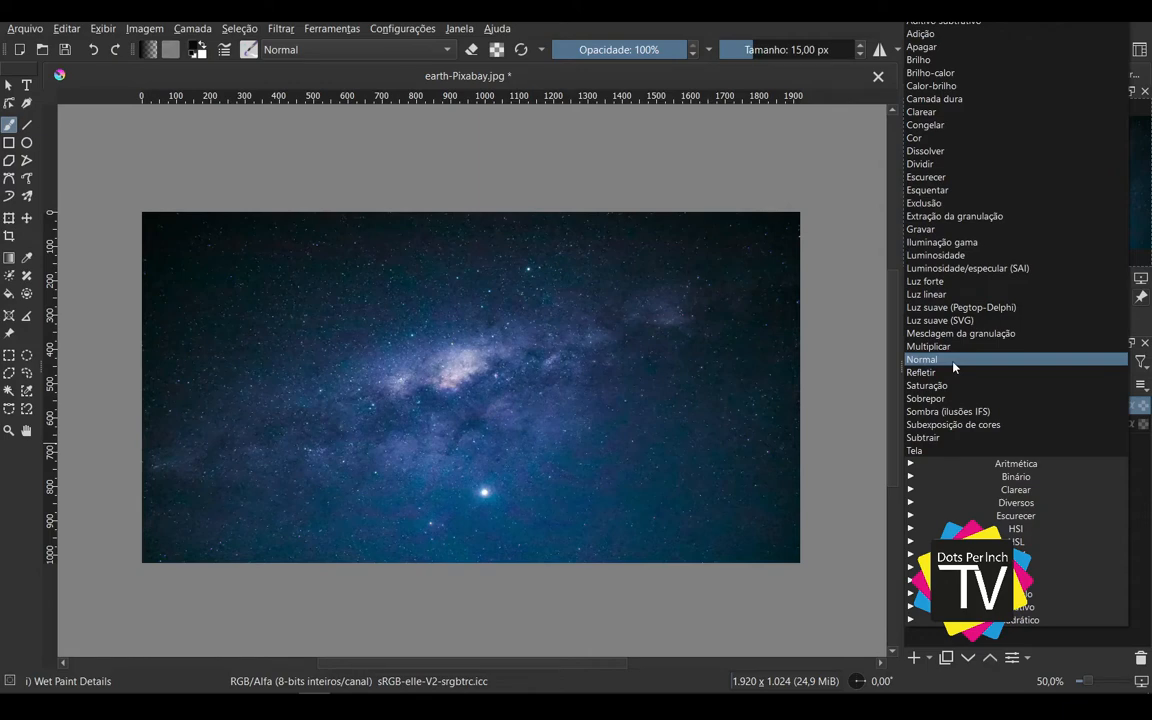
pyautogui.click(1150, 457)
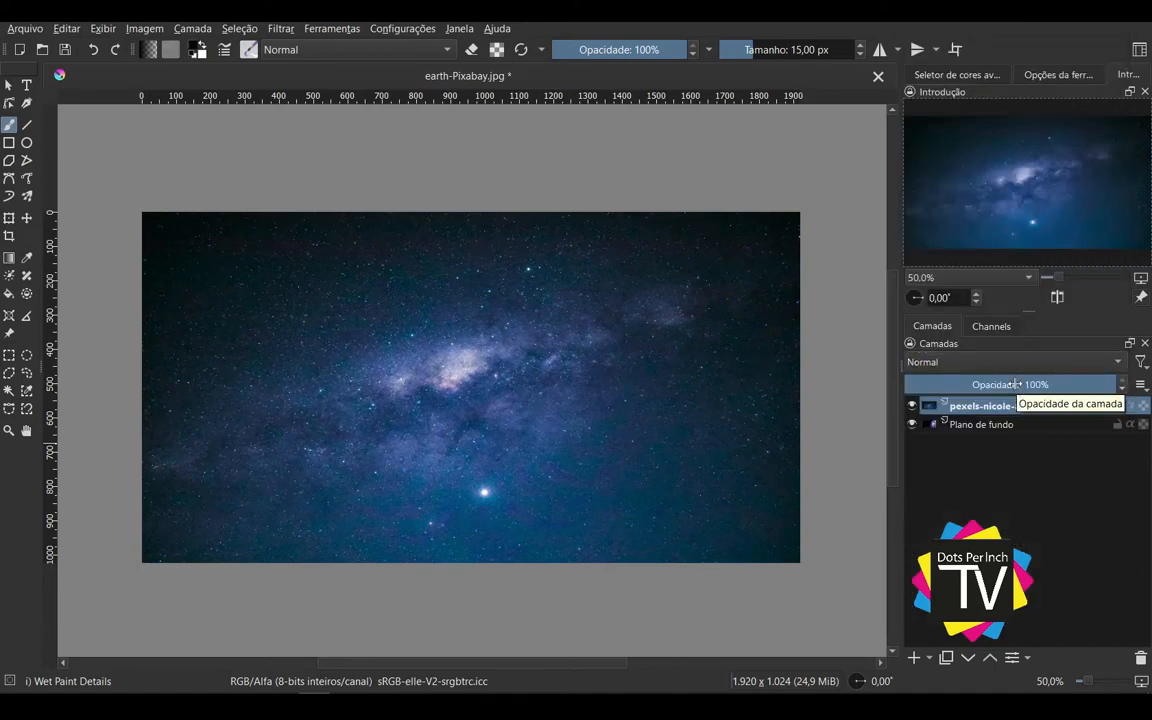
# Step: Try the starry-sky layer at 44% opacity in Normal mode and restore its opacity to 100%
pyautogui.moveTo(1015, 384)
pyautogui.mouseDown()
pyautogui.moveTo(1003, 389)
pyautogui.moveTo(1033, 386)
pyautogui.moveTo(997, 394)
pyautogui.mouseUp()
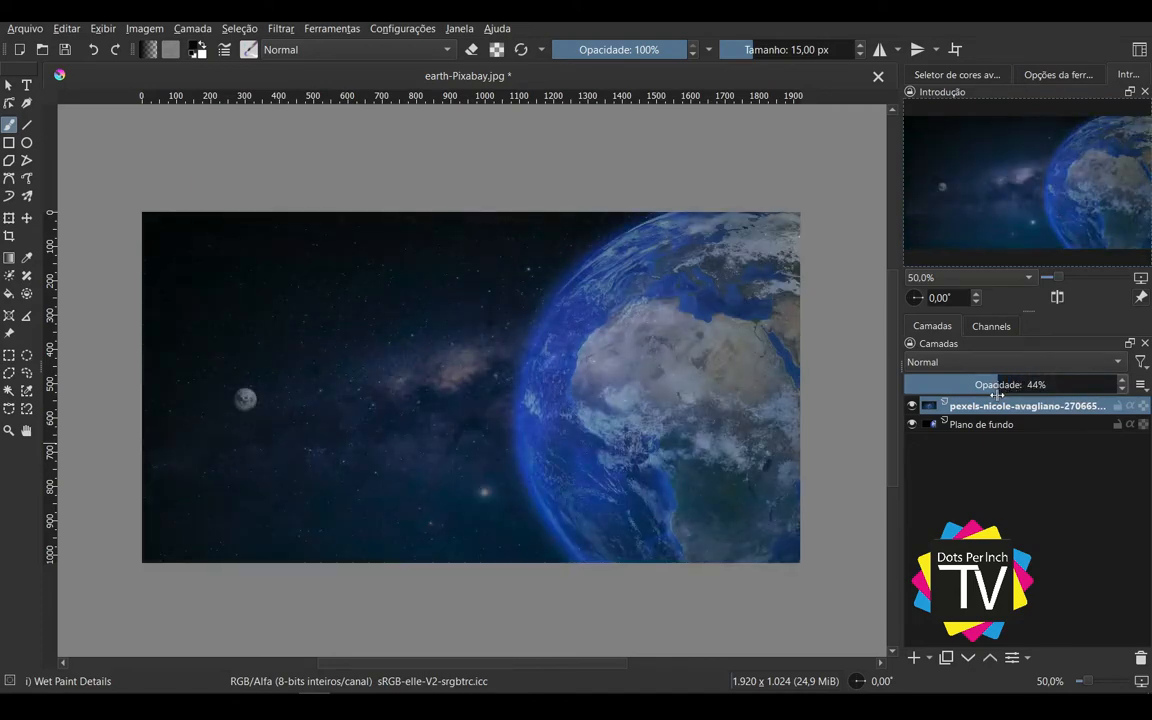
pyautogui.click(1005, 362)
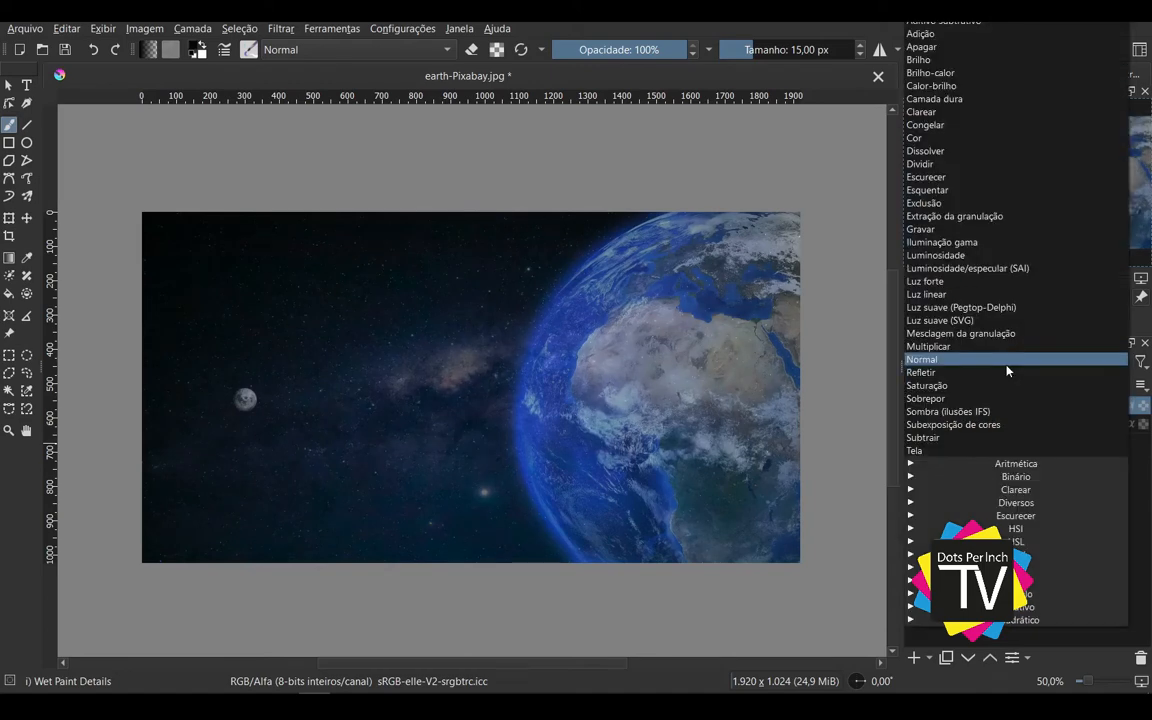
pyautogui.click(1137, 511)
pyautogui.moveTo(963, 389); pyautogui.dragTo(1140, 387)
# Step: Try the Brilho and Luz forte blending modes on the starry-sky layer, varying the opacity and returning it to 100%
pyautogui.click(1010, 362)
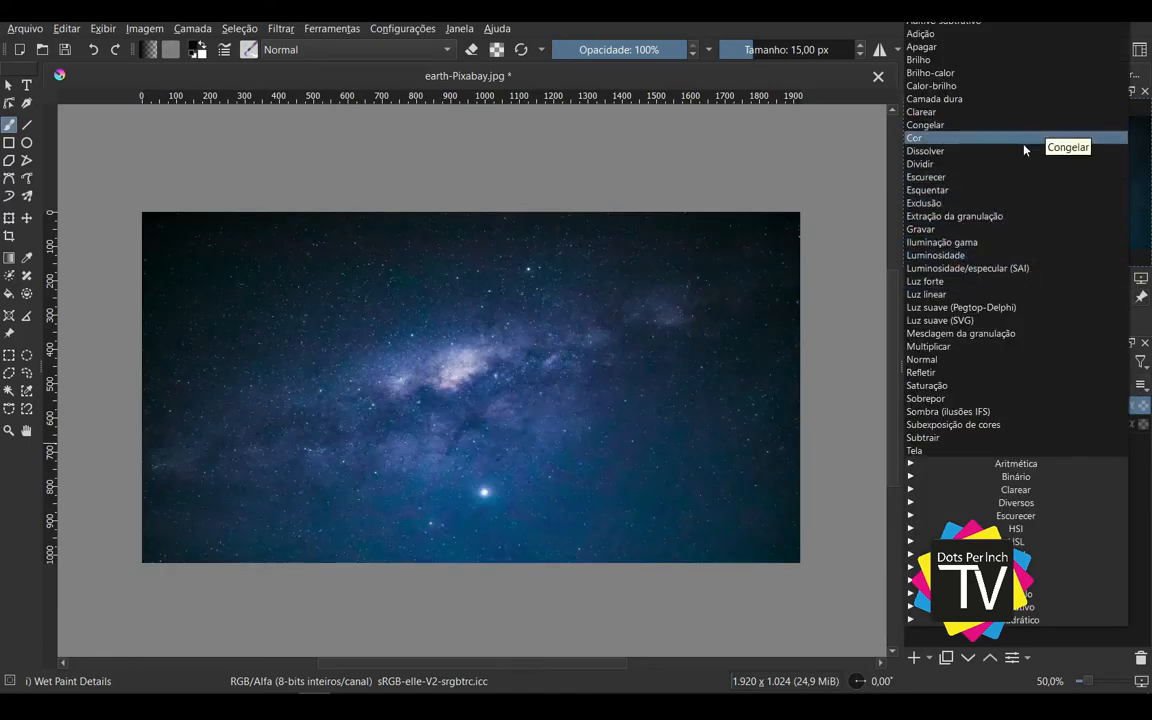
pyautogui.click(1014, 60)
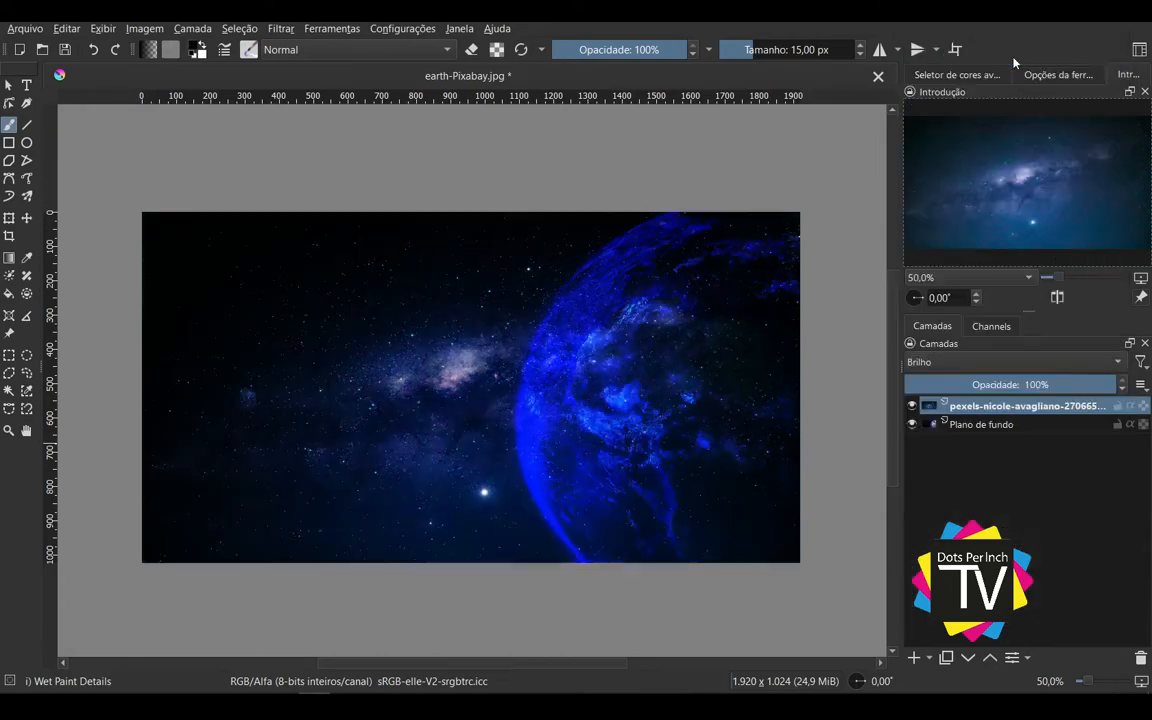
pyautogui.click(1036, 362)
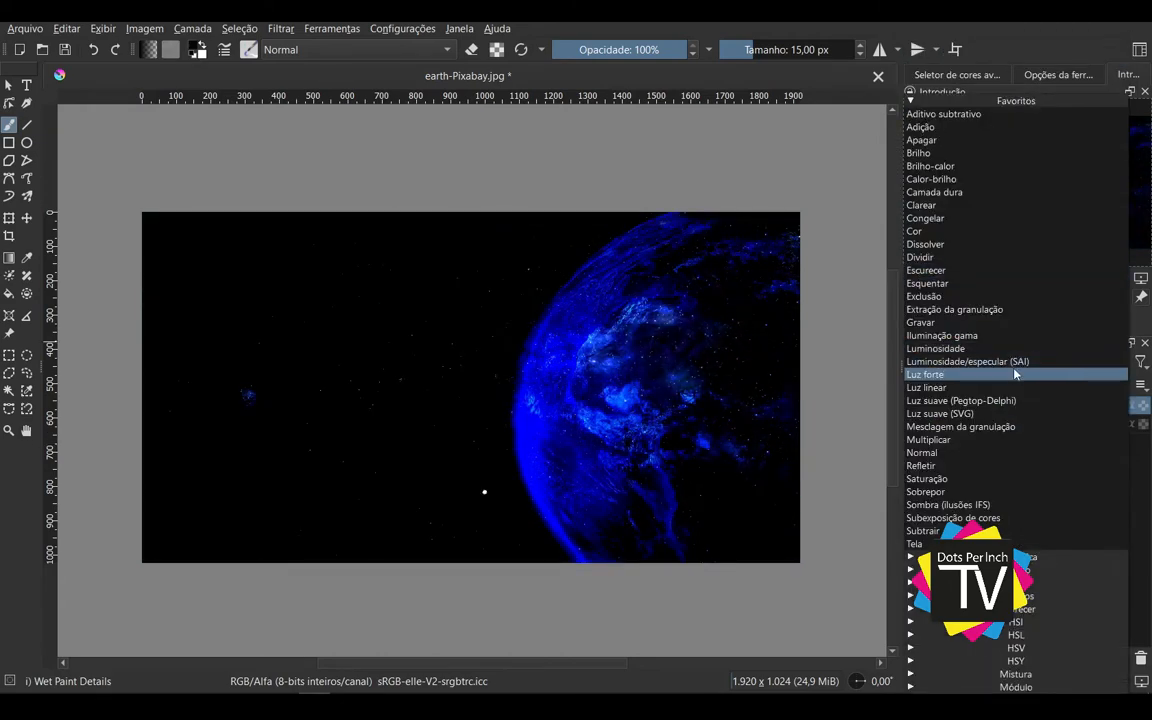
pyautogui.click(1014, 374)
pyautogui.moveTo(995, 383); pyautogui.dragTo(1118, 385)
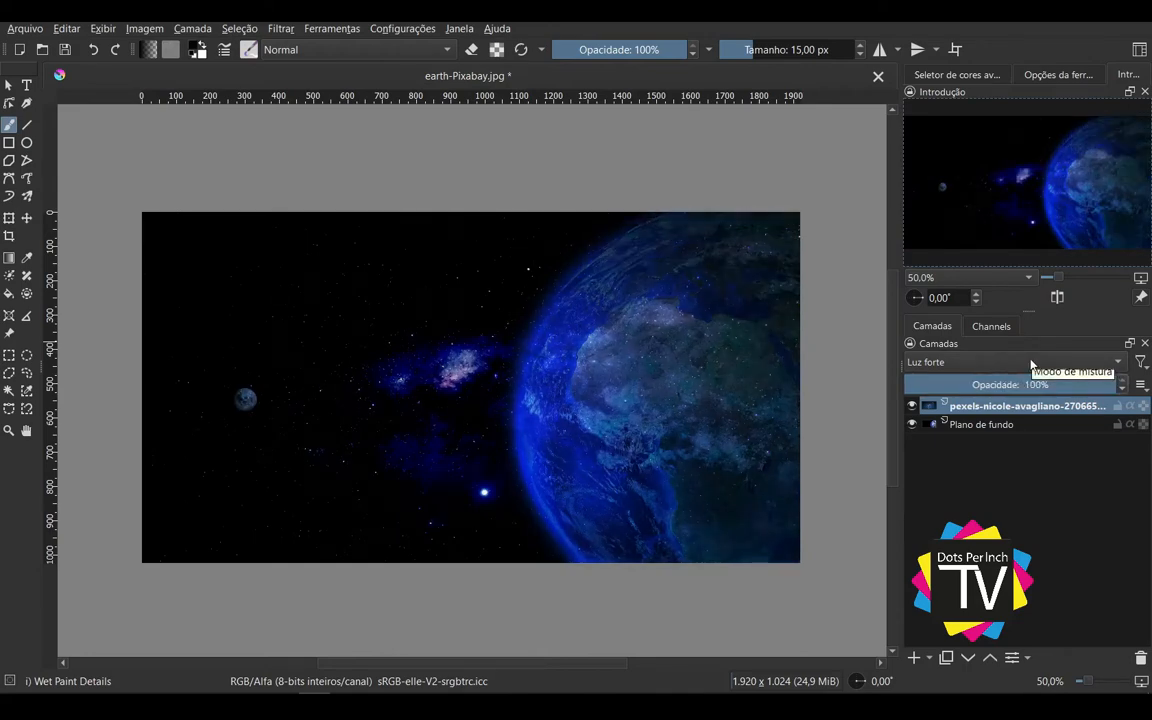
# Step: Try the Luz linear blending mode on the starry-sky layer, vary its opacity back to 100%, and compare with the layer hidden
pyautogui.click(1031, 365)
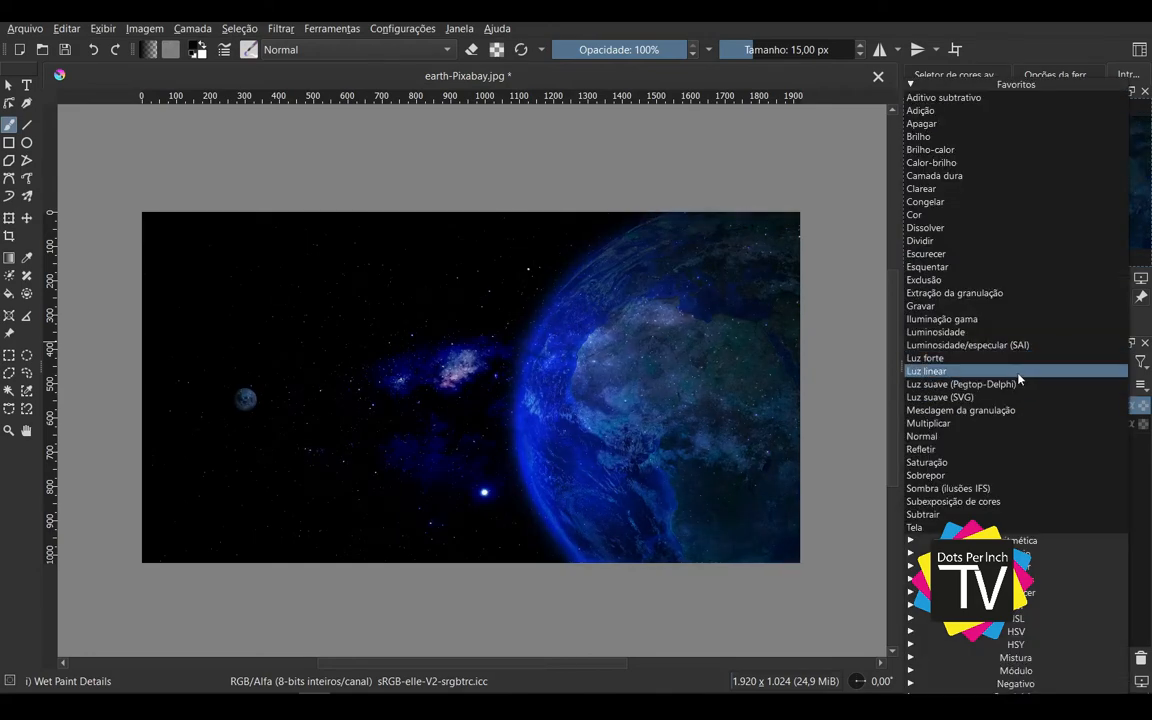
pyautogui.click(1019, 376)
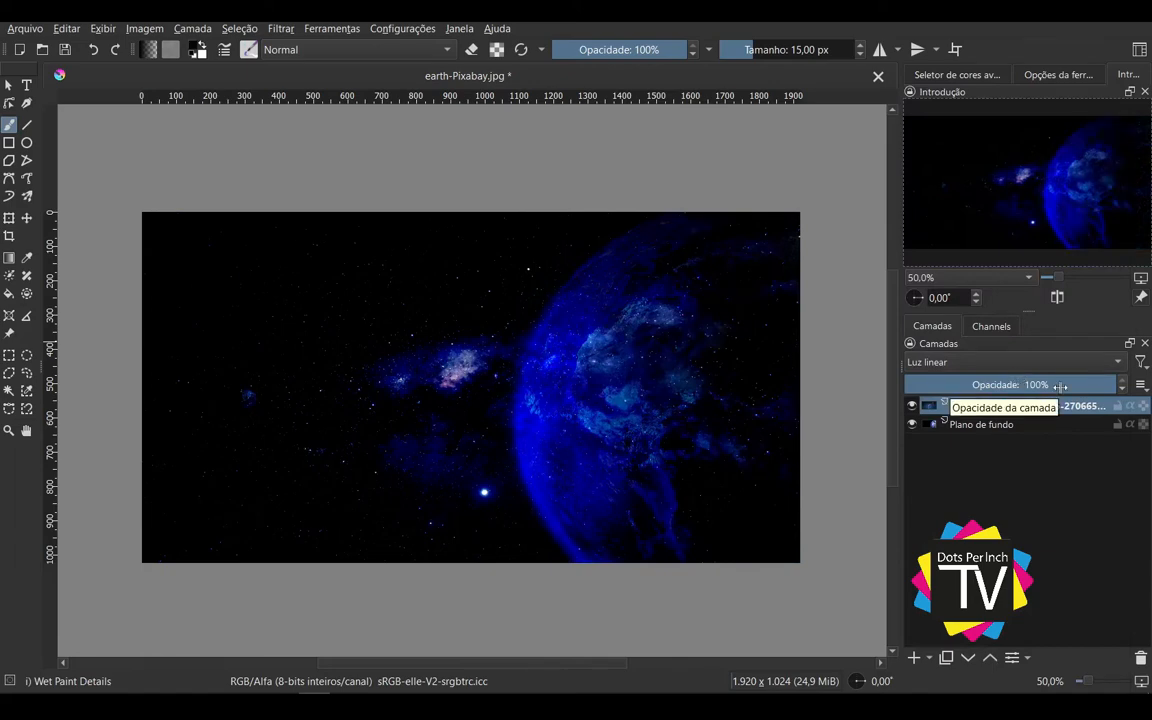
pyautogui.moveTo(1060, 387); pyautogui.dragTo(1136, 398)
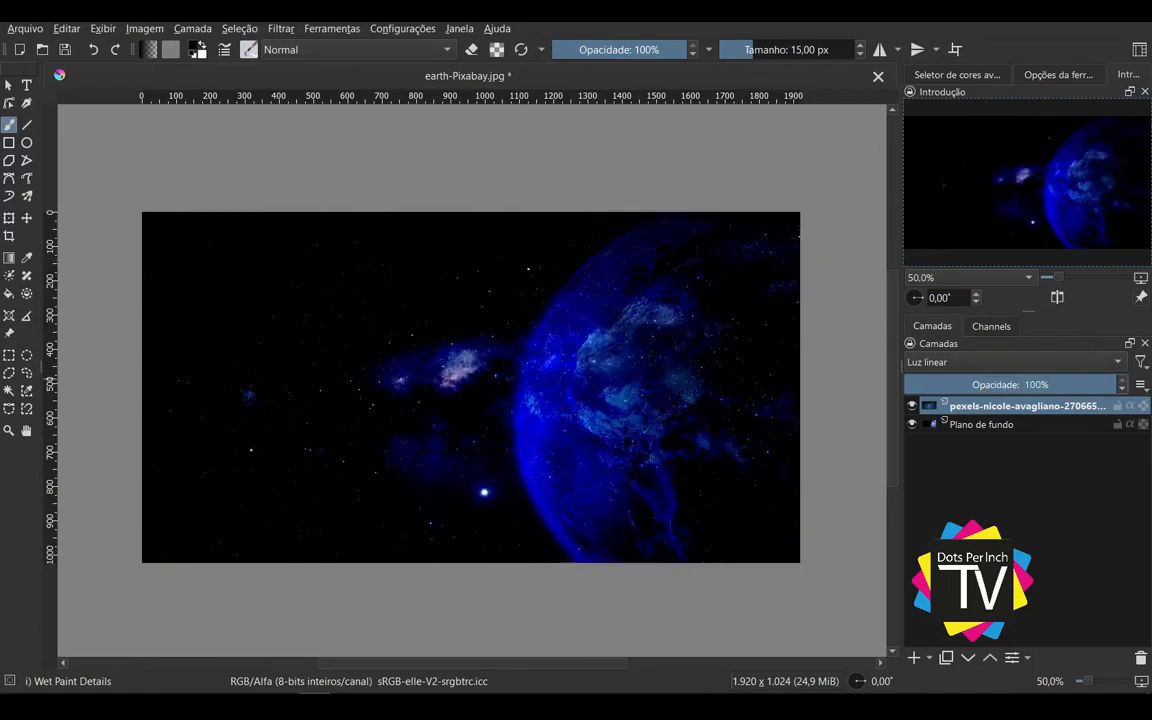
pyautogui.click(912, 407)
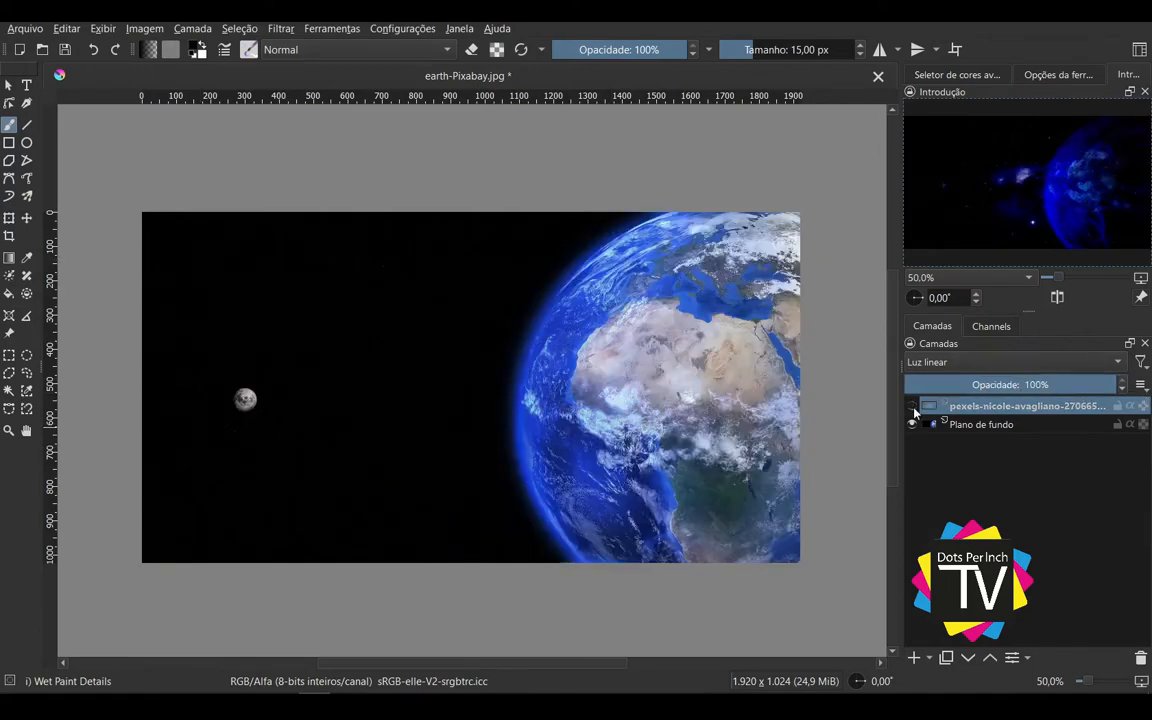
pyautogui.click(912, 406)
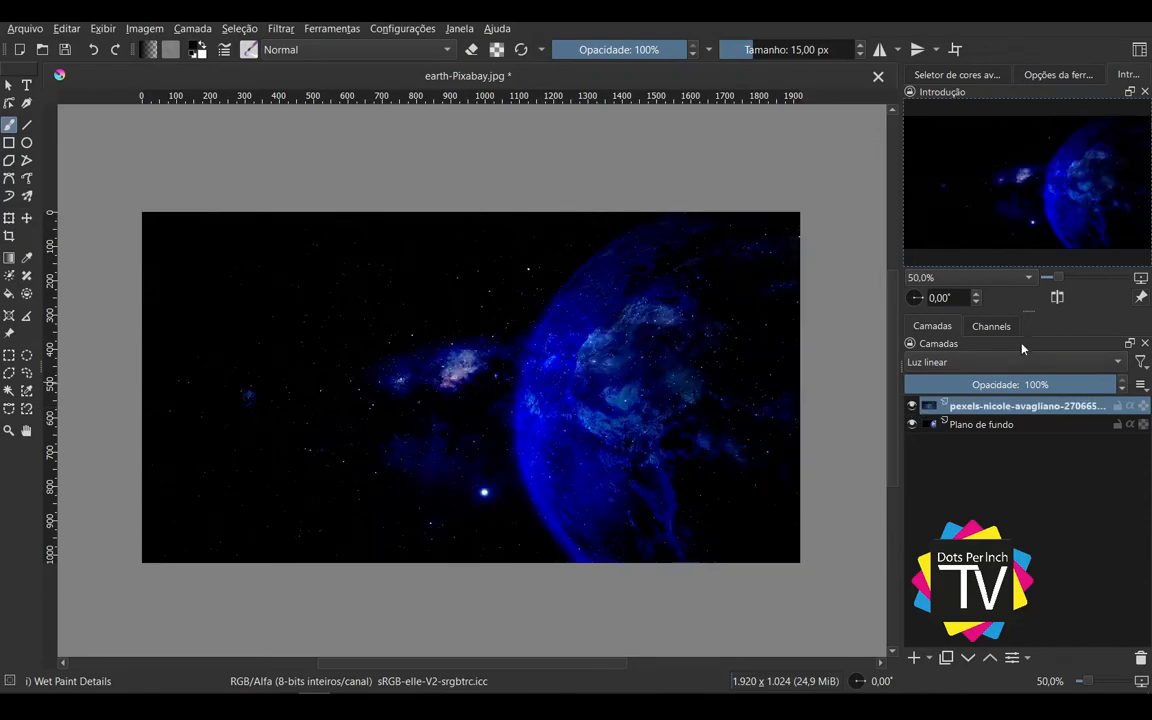
# Step: Try the Sobrepor blending mode on the starry-sky layer at 44% opacity and return the opacity to 100%
pyautogui.click(1019, 373)
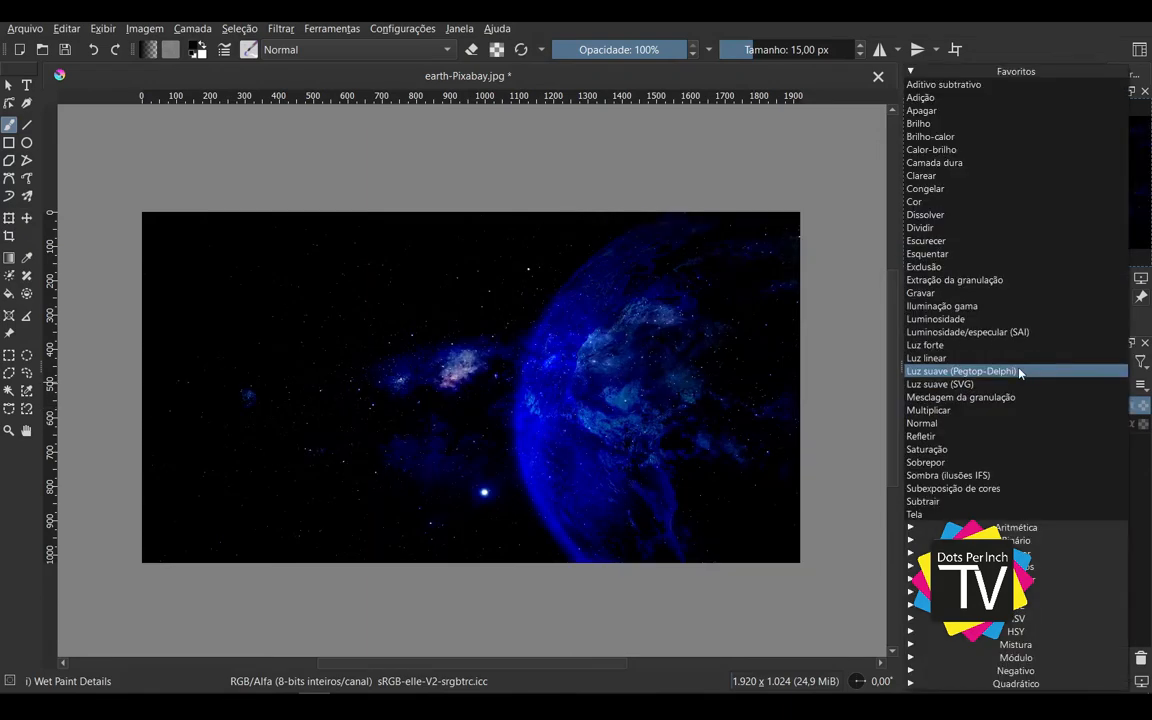
pyautogui.click(960, 462)
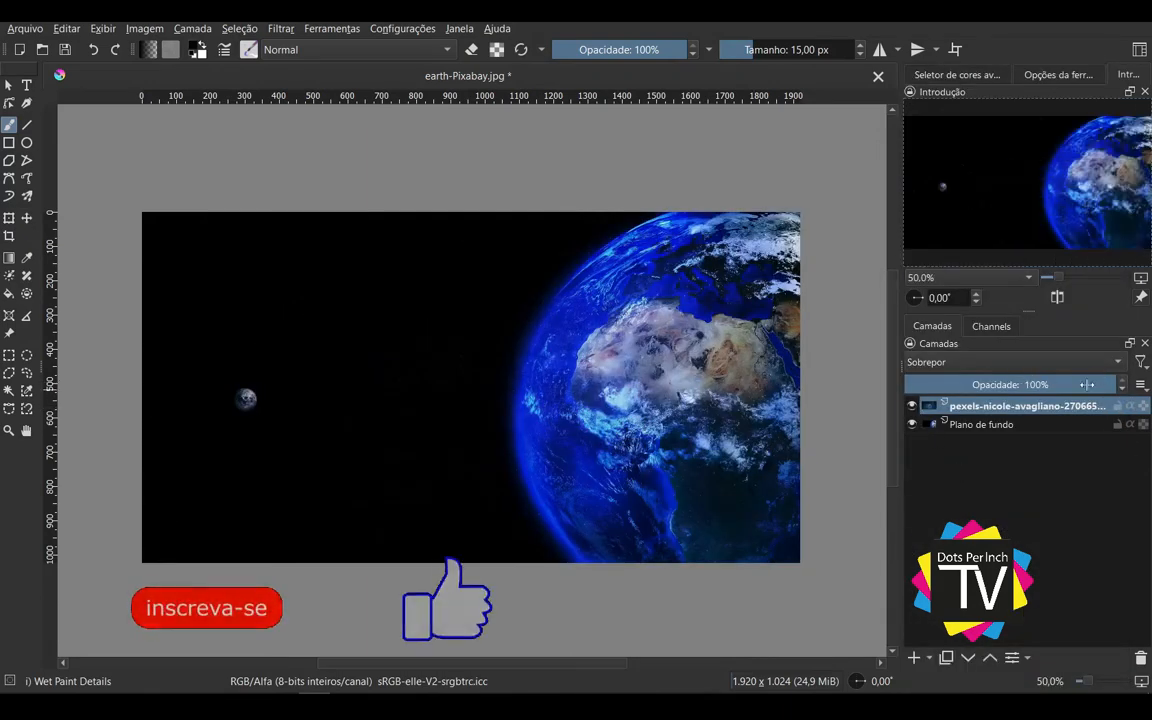
pyautogui.click(1013, 385)
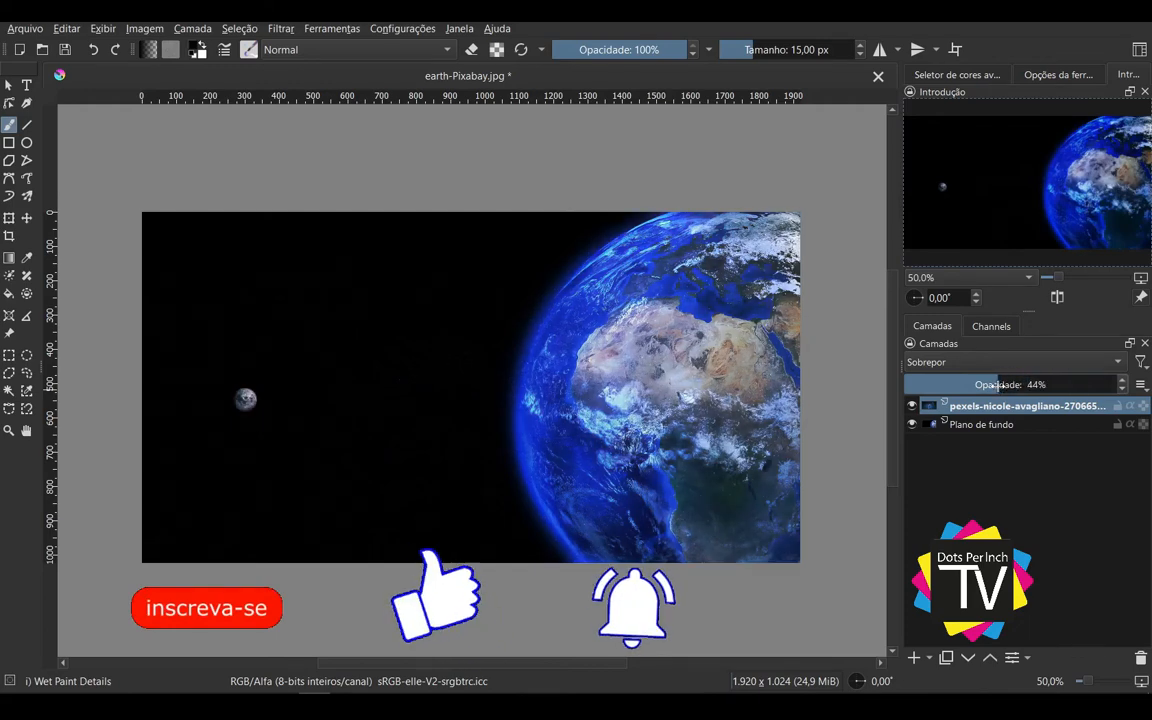
pyautogui.moveTo(1013, 385); pyautogui.dragTo(1122, 384)
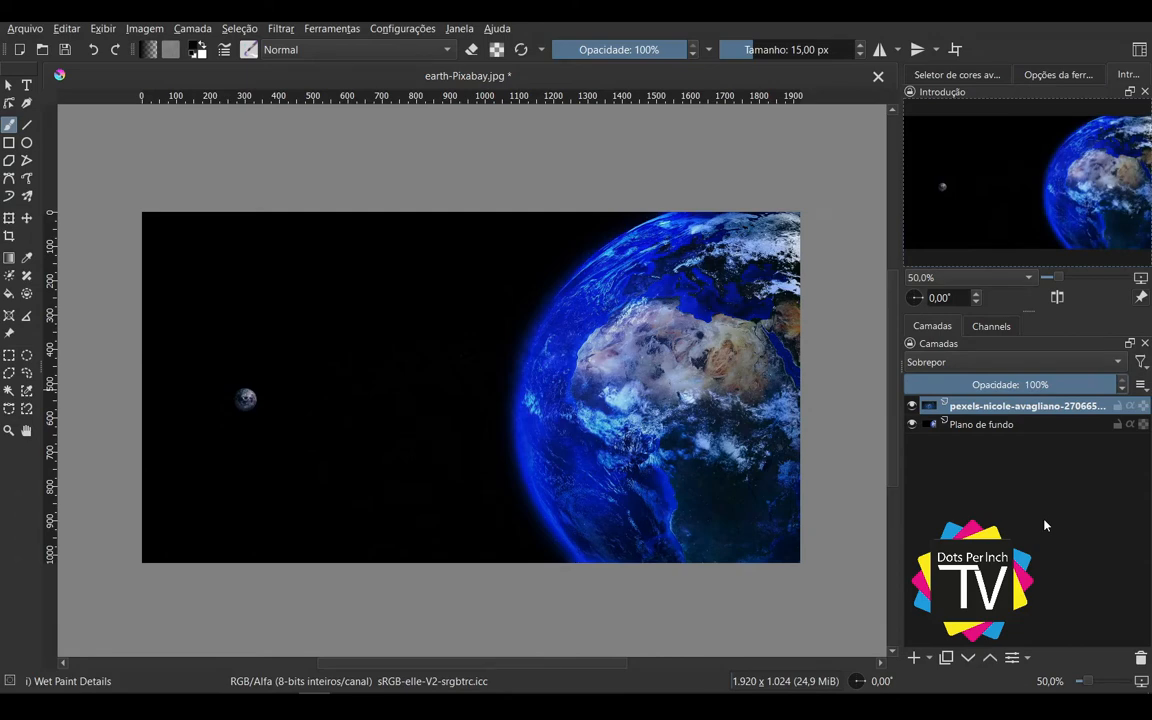
pyautogui.moveTo(1000, 385); pyautogui.dragTo(1146, 392)
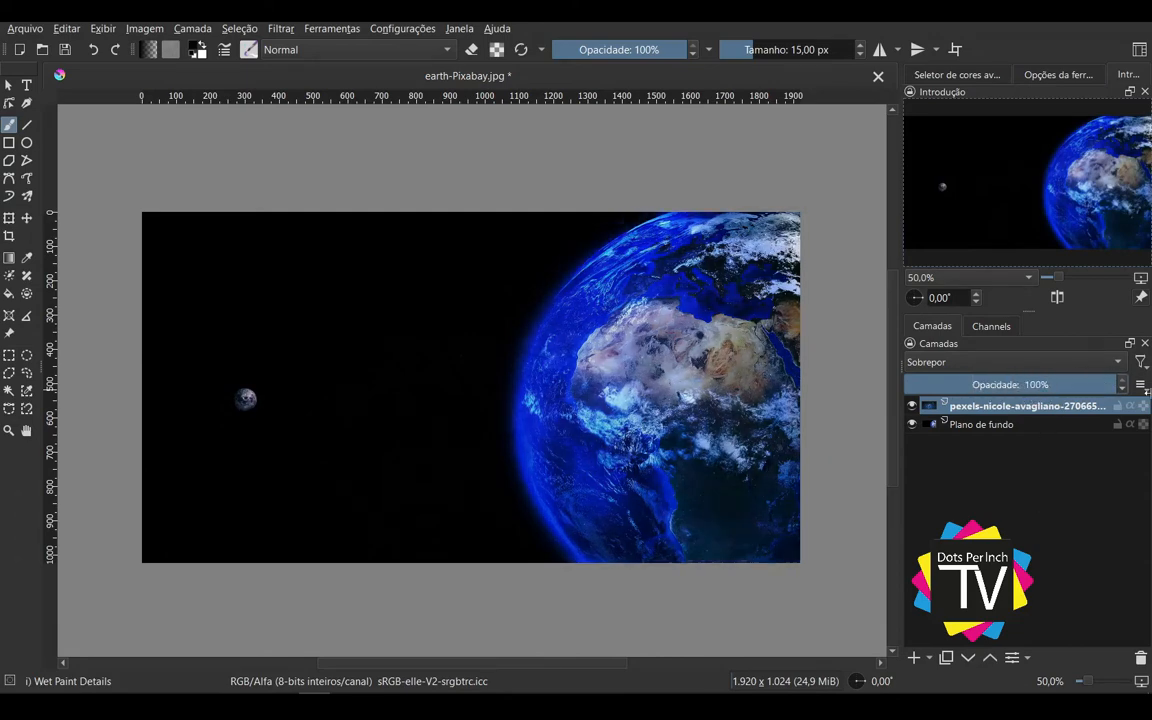
# Step: Try the Multiplicar blending mode on the starry-sky layer with its opacity lowered to 21%
pyautogui.click(1012, 362)
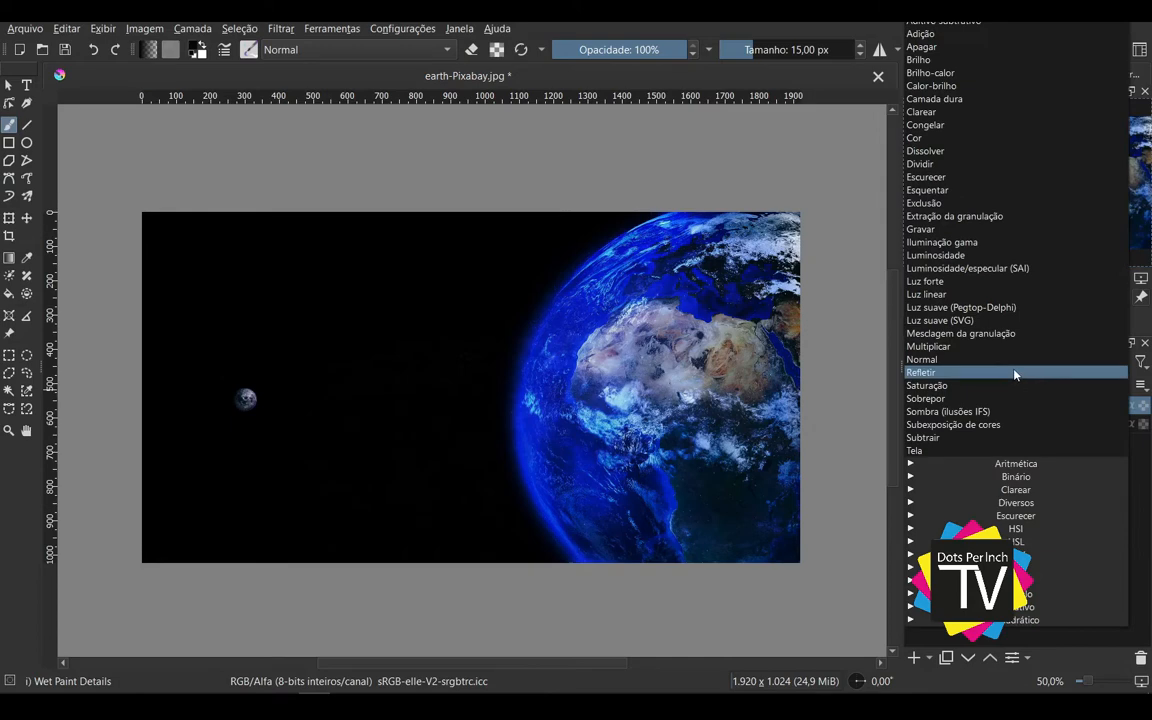
pyautogui.click(940, 347)
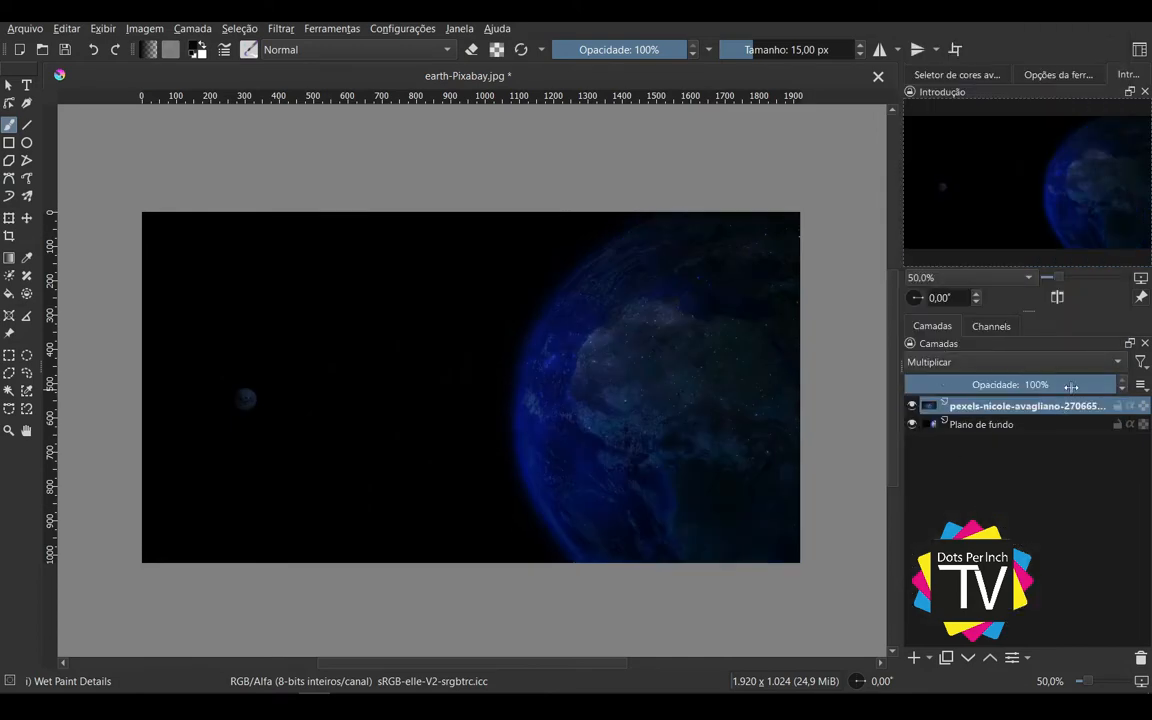
pyautogui.moveTo(1075, 384); pyautogui.dragTo(962, 387)
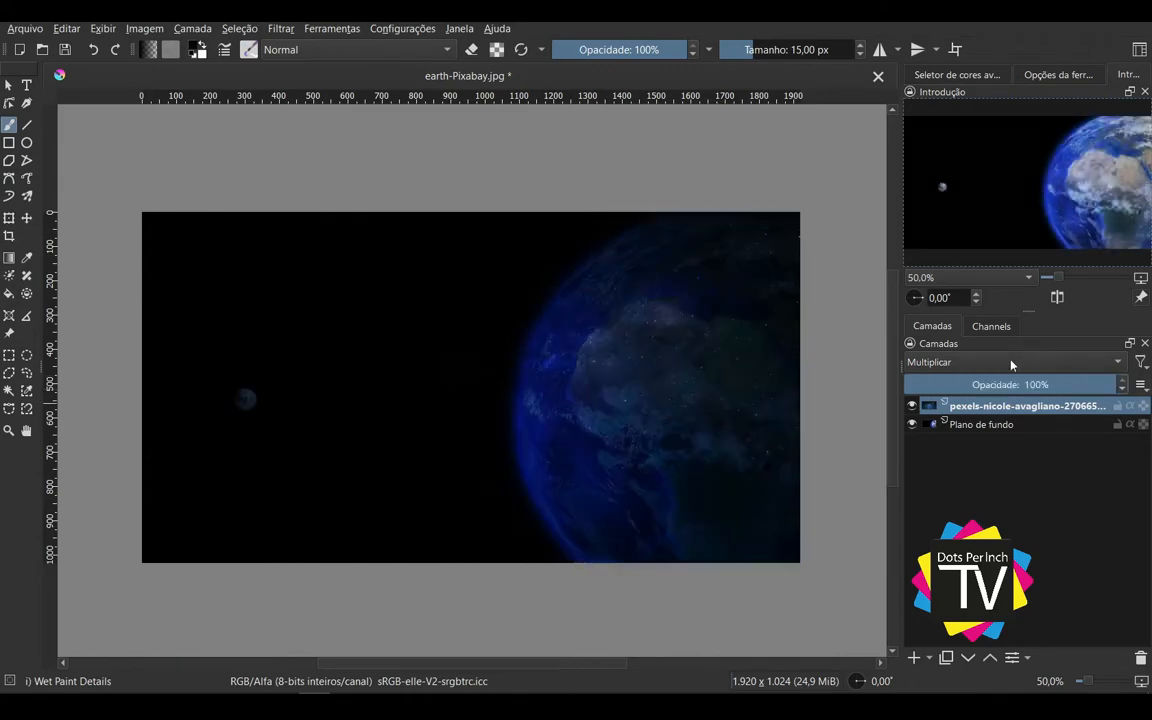
# Step: Set the starry-sky layer's blending mode to Gravar at 100% opacity
pyautogui.click(1011, 362)
pyautogui.click(1011, 243)
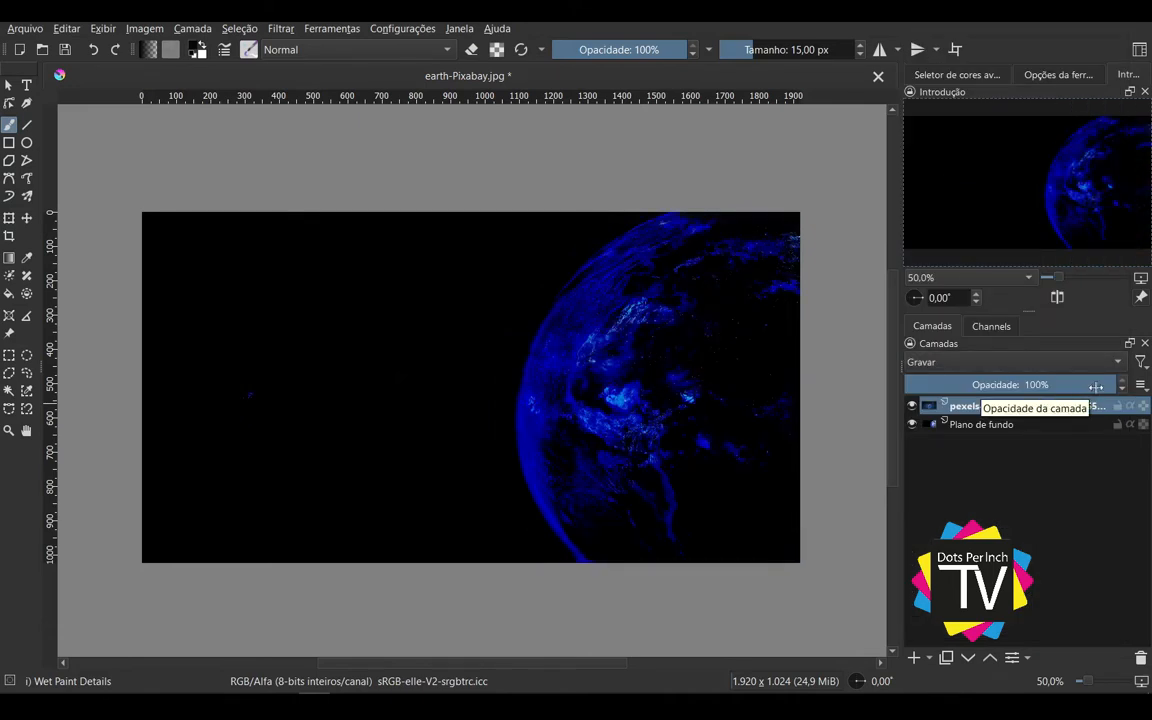
# Step: Try the Esquentar blending mode on the starry-sky layer at 32% opacity and return the opacity to 100%
pyautogui.moveTo(1096, 386)
pyautogui.mouseDown()
pyautogui.moveTo(942, 381)
pyautogui.moveTo(1118, 383)
pyautogui.mouseUp()
pyautogui.click(1052, 361)
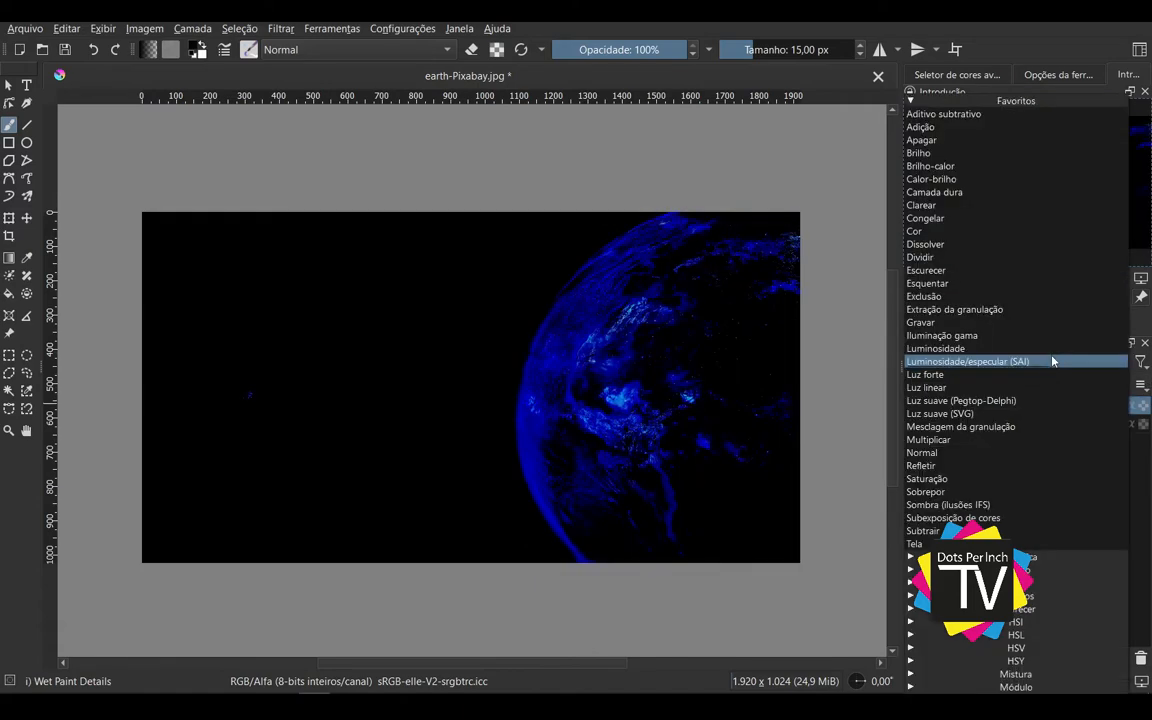
pyautogui.click(942, 283)
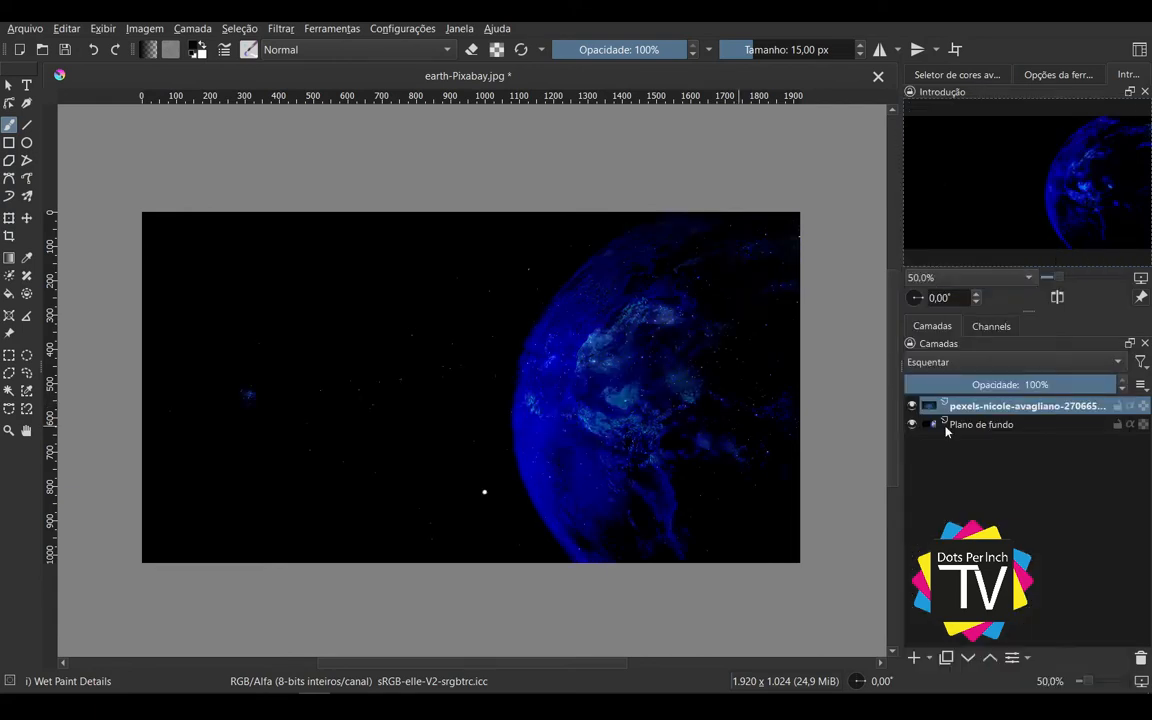
pyautogui.moveTo(1010, 384); pyautogui.dragTo(971, 384)
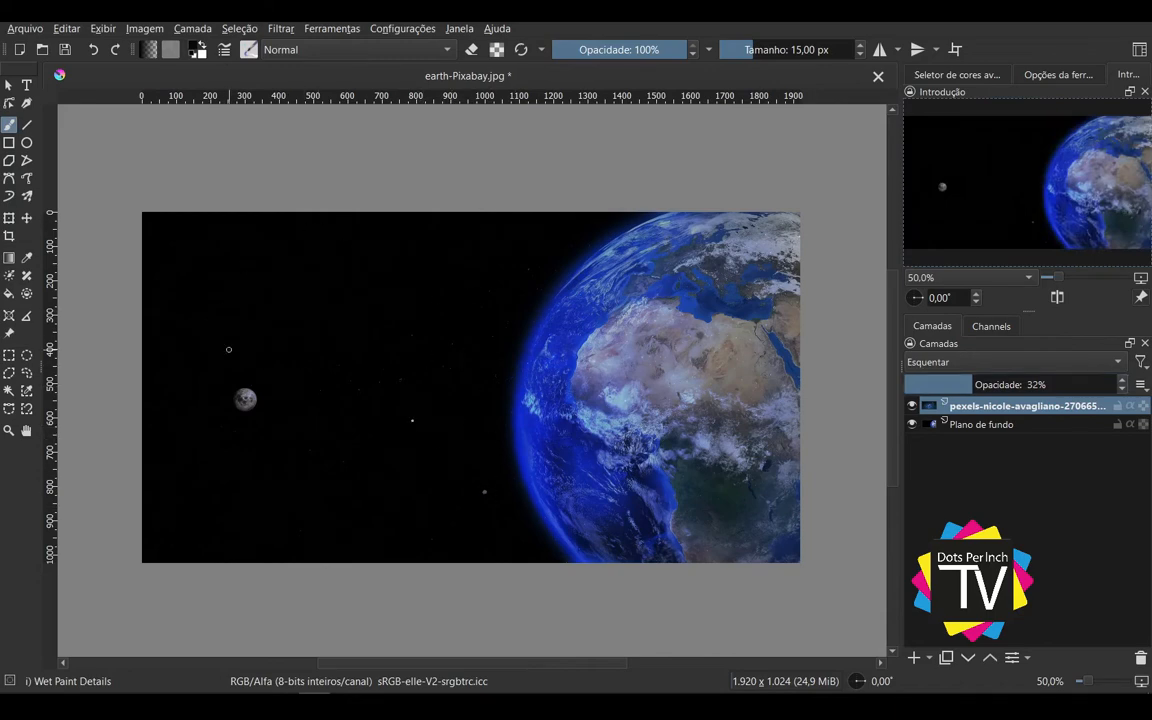
pyautogui.moveTo(966, 385); pyautogui.dragTo(1142, 388)
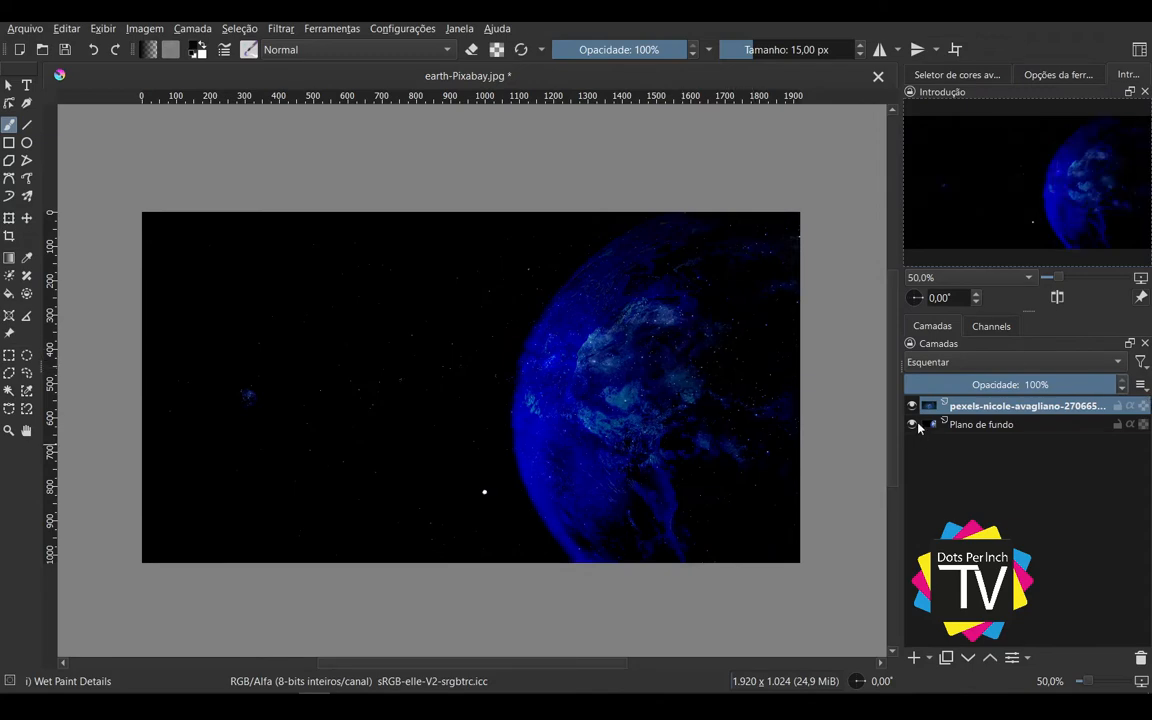
# Step: Compare the Esquentar blend with the starry sky alone by repeatedly hiding and showing the Plano de fundo layer
pyautogui.click(911, 424)
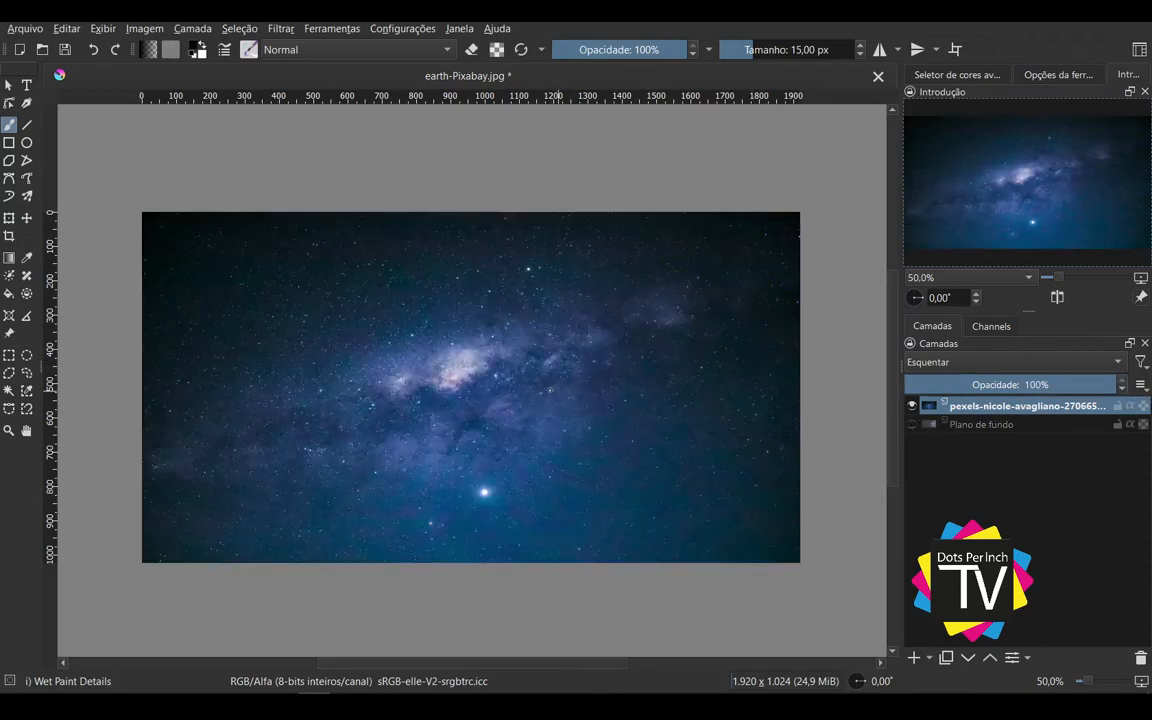
pyautogui.click(911, 424)
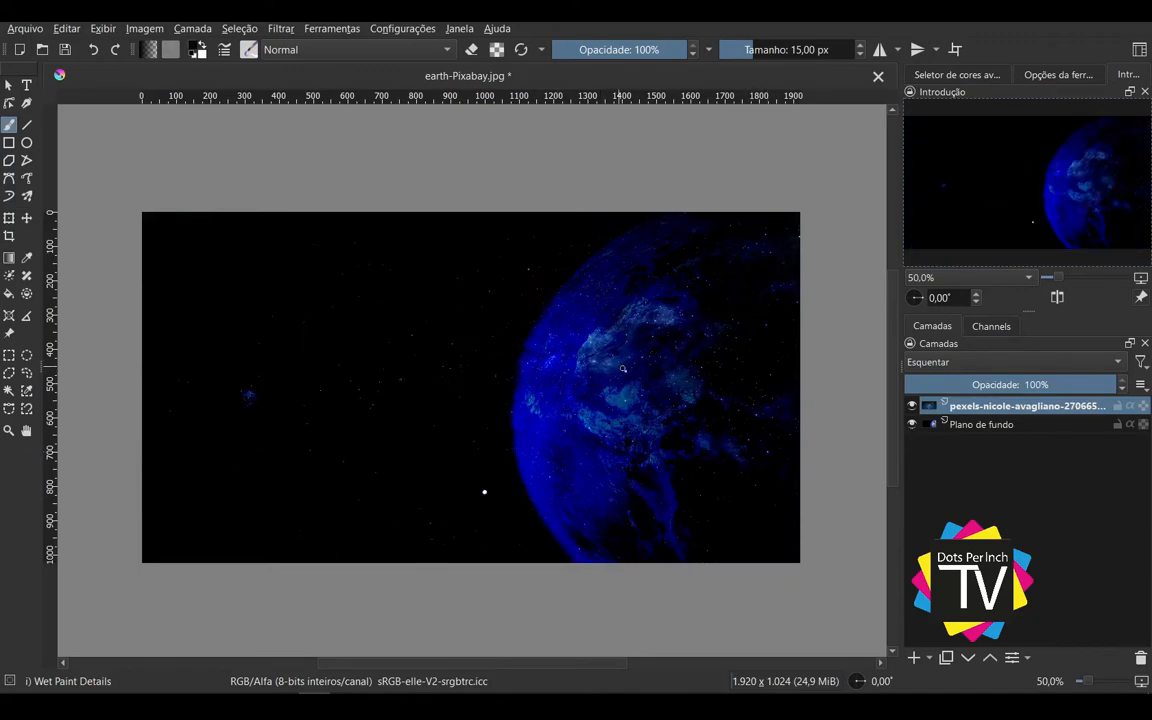
pyautogui.click(911, 424)
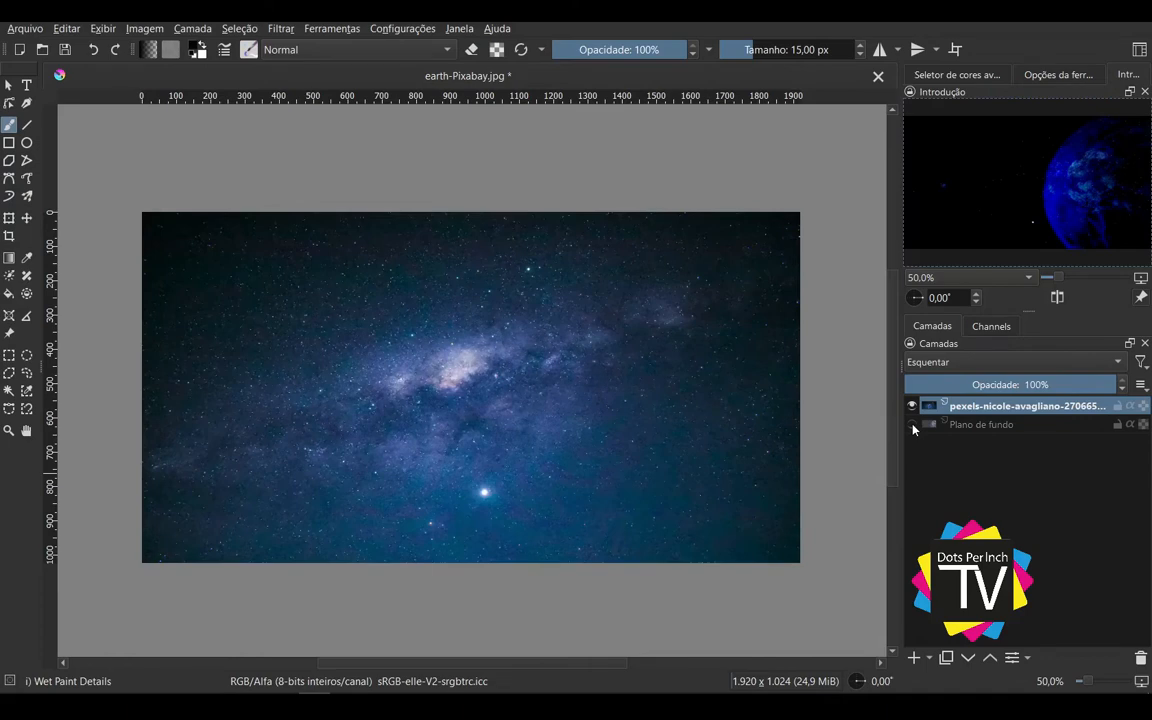
pyautogui.click(911, 424)
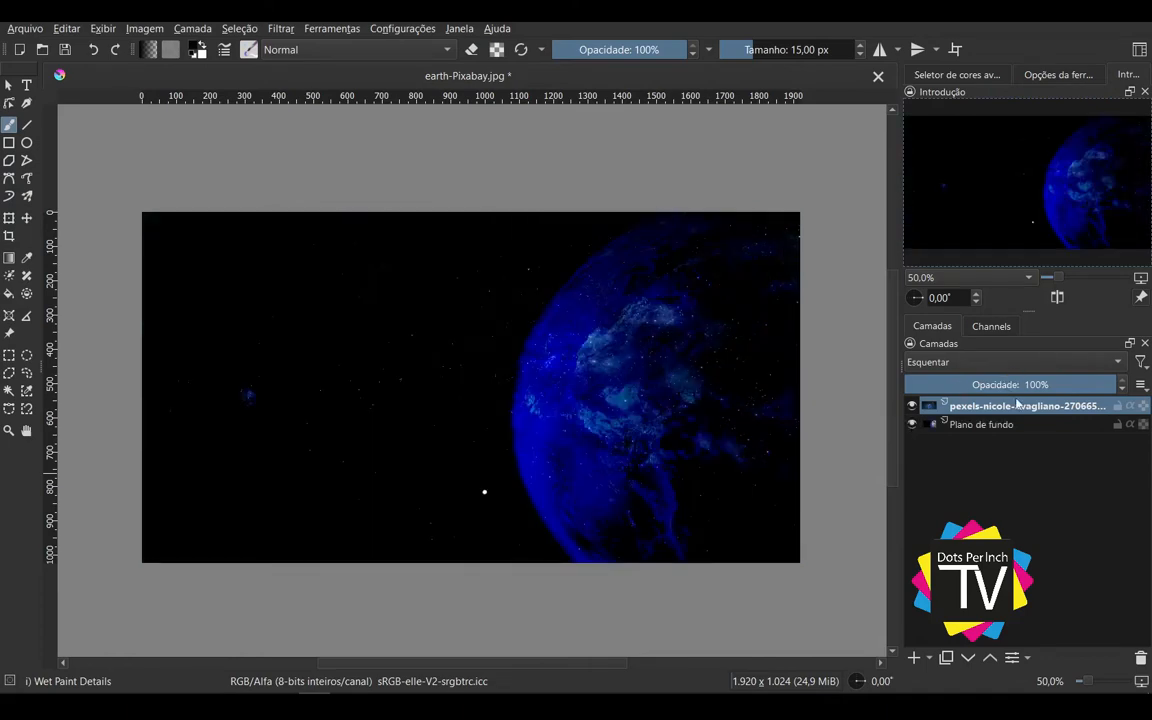
# Step: Try the Clarear blending mode on the starry-sky layer, compare with the layer hidden, and vary its opacity back to 100%
pyautogui.click(928, 362)
pyautogui.click(958, 205)
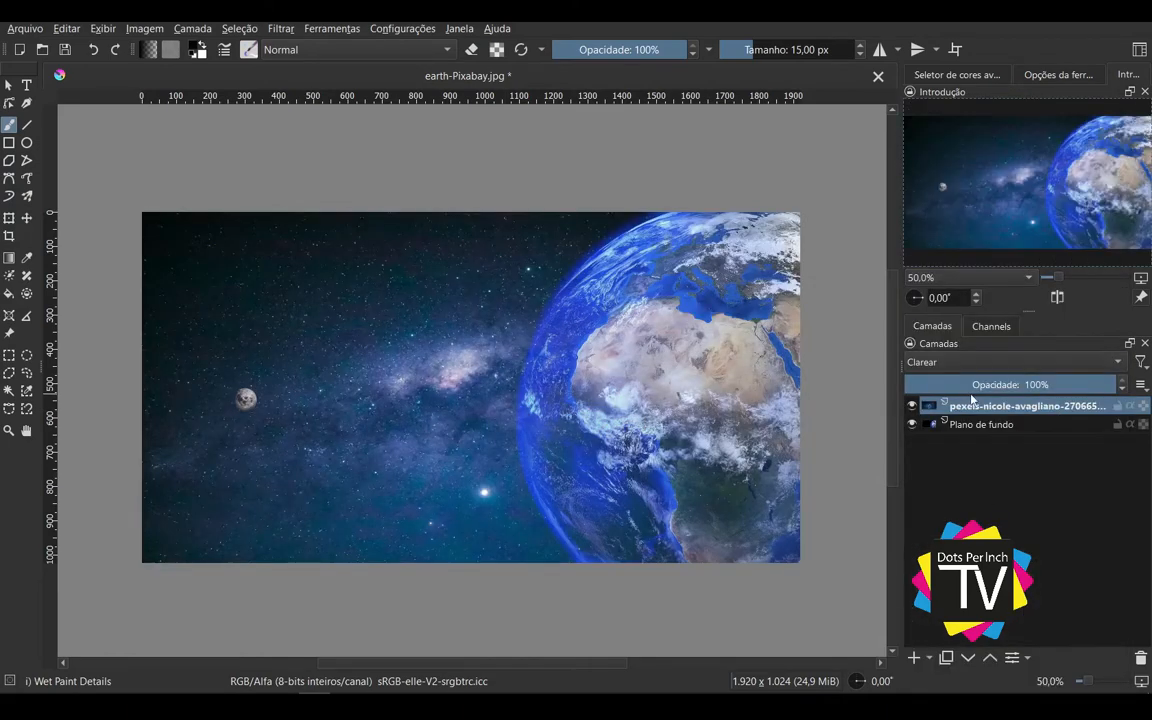
pyautogui.click(912, 406)
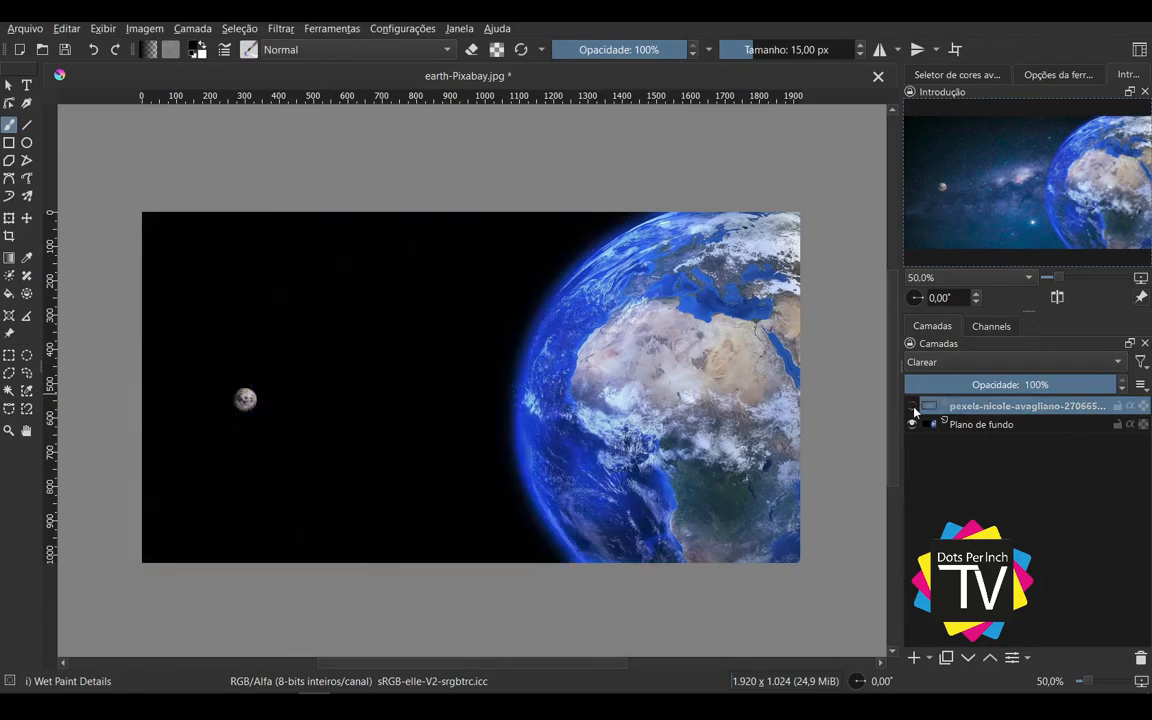
pyautogui.click(912, 406)
pyautogui.click(912, 406)
pyautogui.click(912, 406)
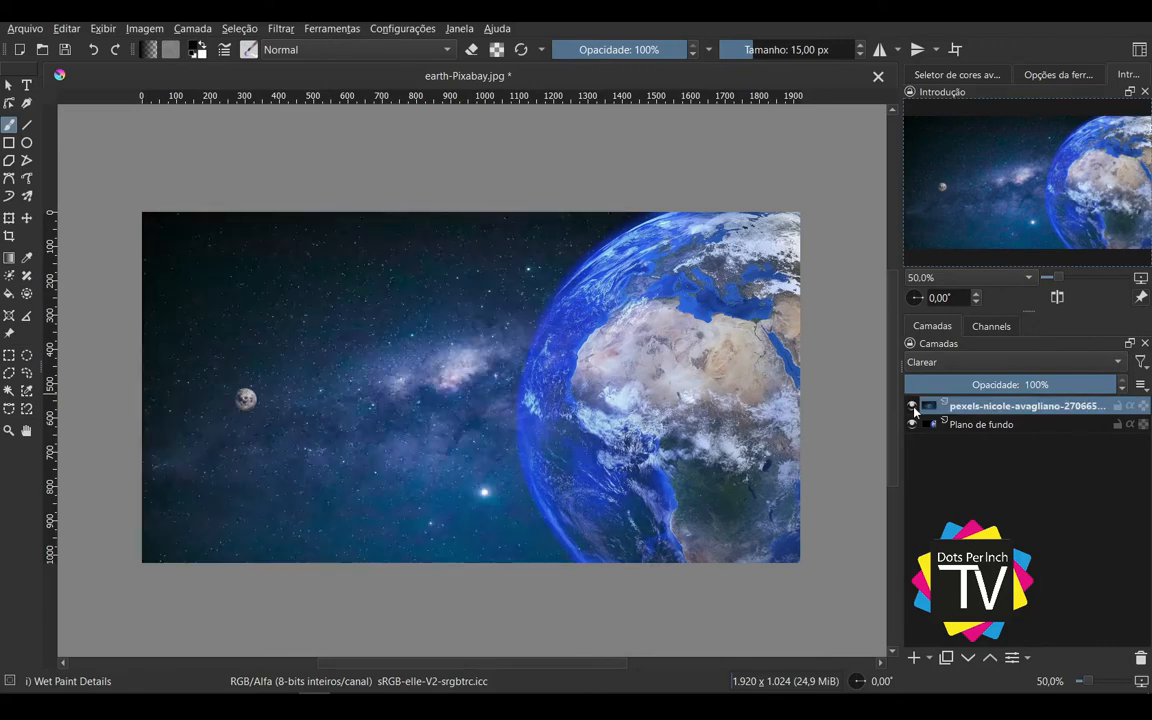
pyautogui.click(912, 406)
pyautogui.click(912, 406)
pyautogui.moveTo(1062, 386); pyautogui.dragTo(1118, 385)
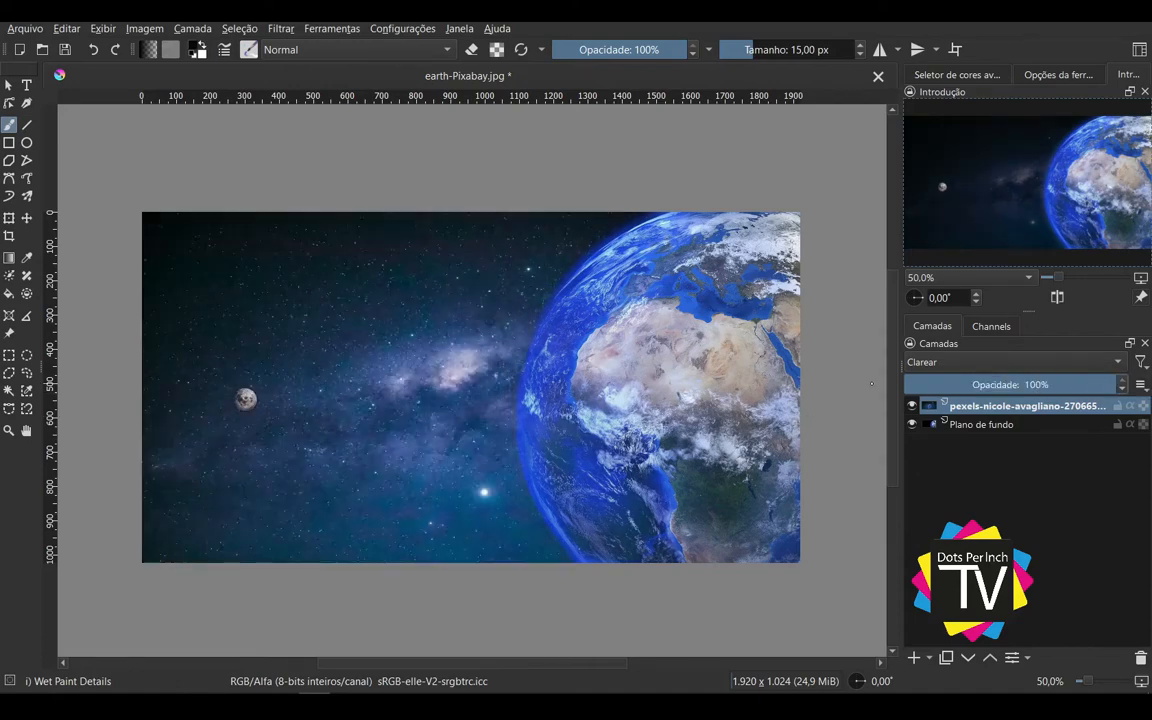
# Step: Set the starry-sky layer back to Normal, move it beneath Plano de fundo, and check the Plano de fundo layer's visibility
pyautogui.click(986, 362)
pyautogui.click(970, 453)
pyautogui.moveTo(1022, 407); pyautogui.dragTo(1021, 466)
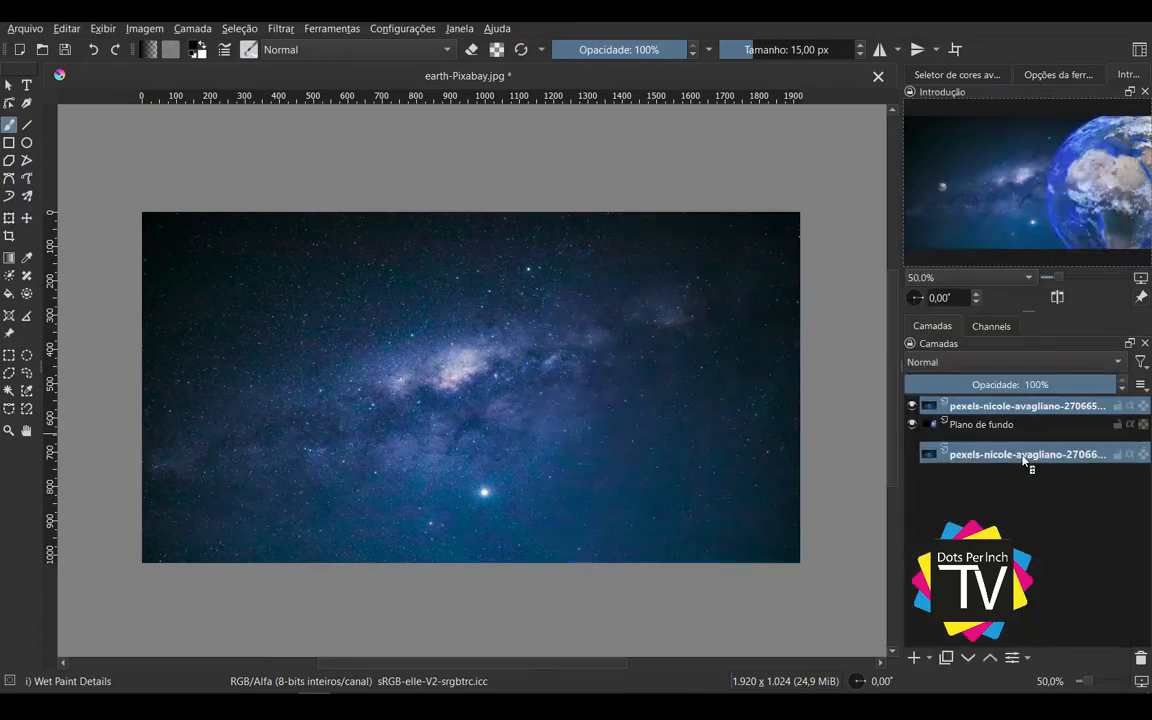
pyautogui.click(1021, 410)
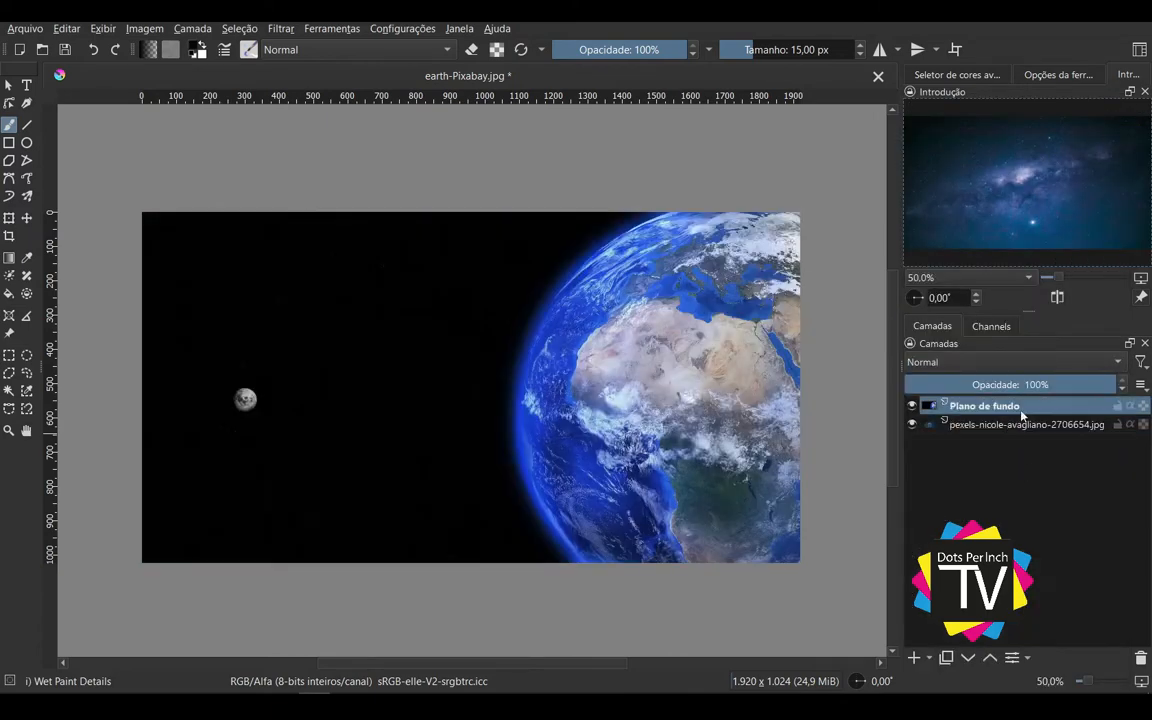
pyautogui.click(911, 405)
pyautogui.click(911, 405)
pyautogui.click(911, 405)
pyautogui.click(911, 405)
# Step: Try the Multiplicar and Escurecer blending modes on the Plano de fundo layer, varying the opacity back to 100% each time
pyautogui.click(1050, 363)
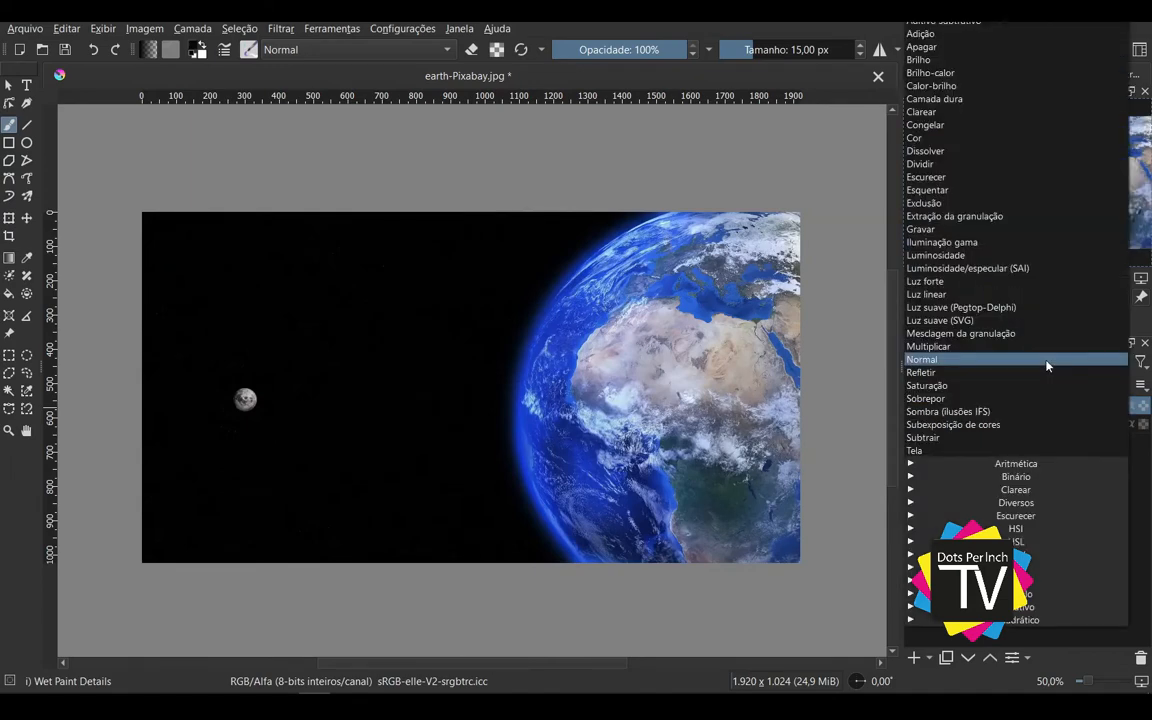
pyautogui.click(949, 344)
pyautogui.moveTo(1060, 385); pyautogui.dragTo(1110, 388)
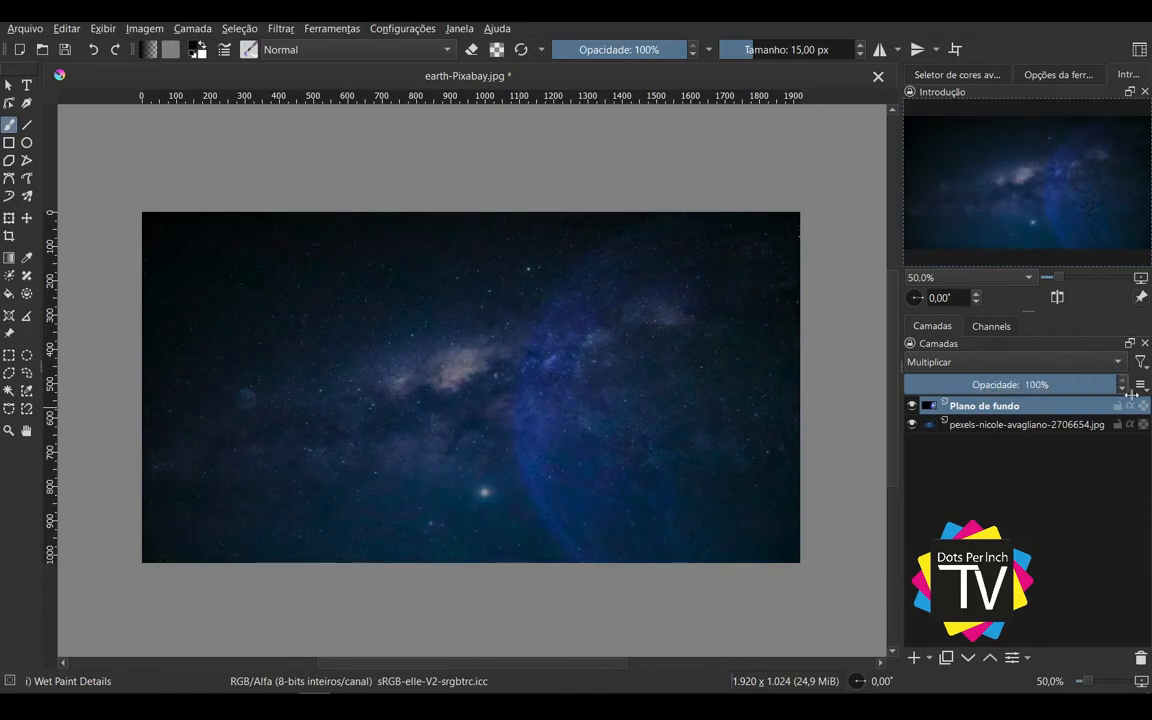
pyautogui.click(1010, 362)
pyautogui.click(963, 199)
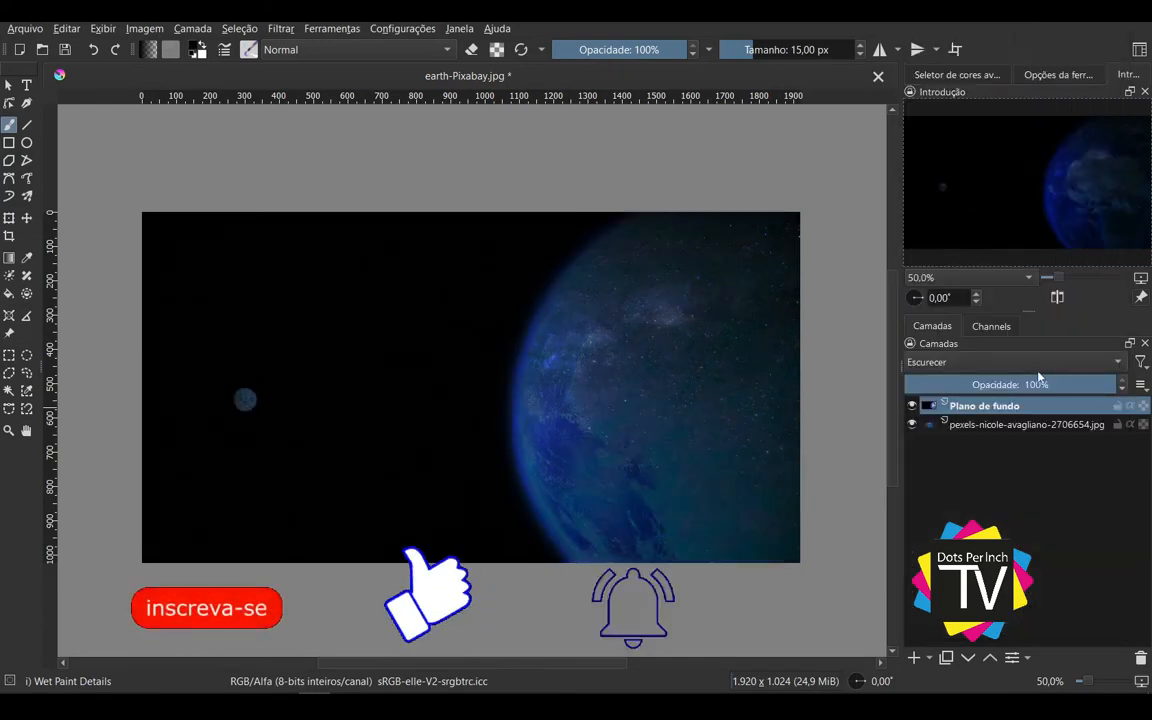
pyautogui.moveTo(1008, 384); pyautogui.dragTo(1115, 384)
# Step: Try the Clarear blending mode on the Plano de fundo layer with varied opacity and restore it to Normal at 100%
pyautogui.click(1040, 363)
pyautogui.click(951, 208)
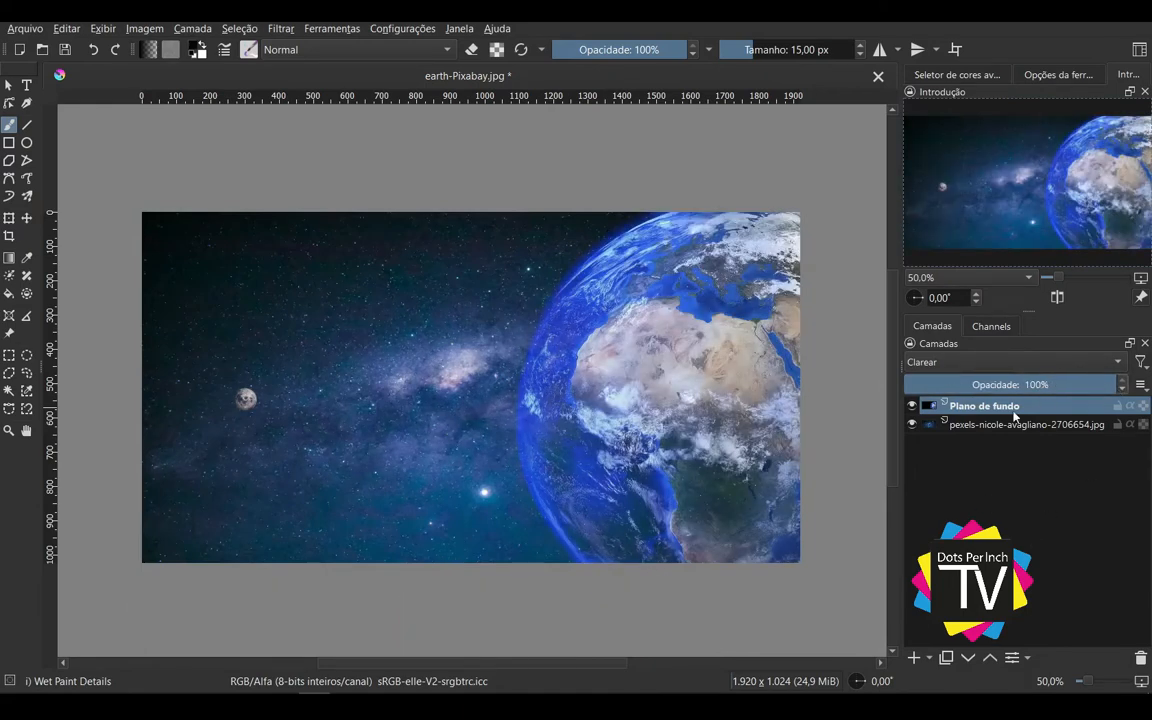
pyautogui.moveTo(1058, 385); pyautogui.dragTo(1129, 390)
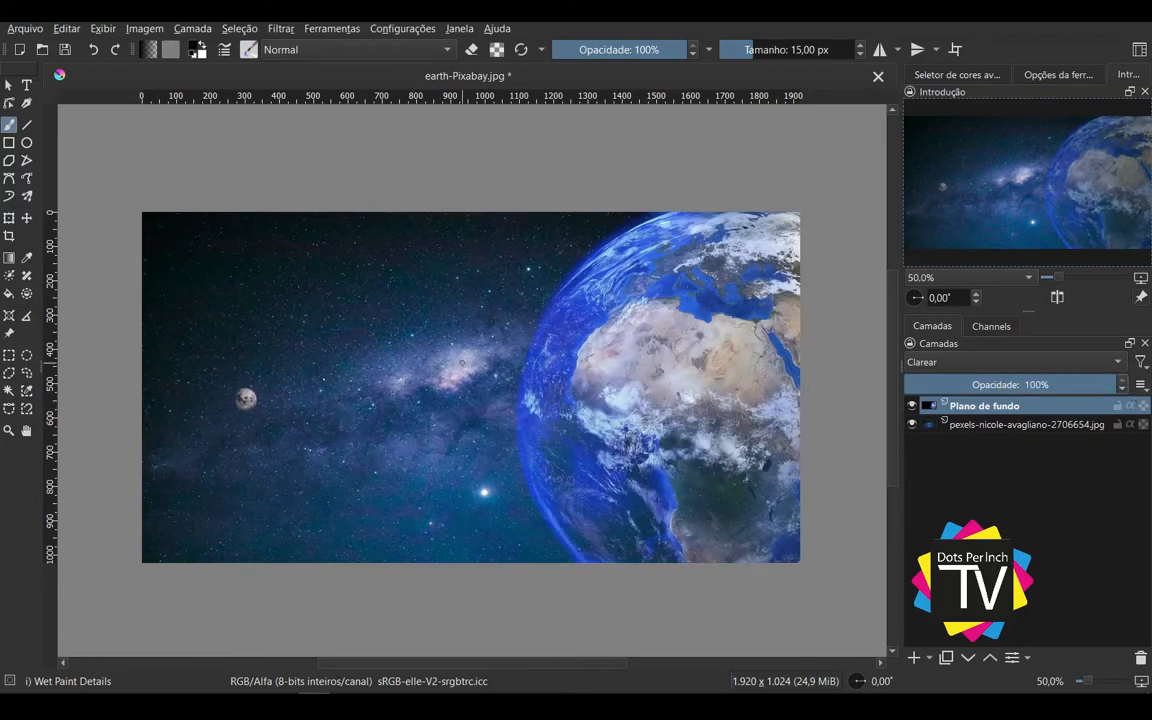
pyautogui.click(1013, 363)
pyautogui.click(1000, 270)
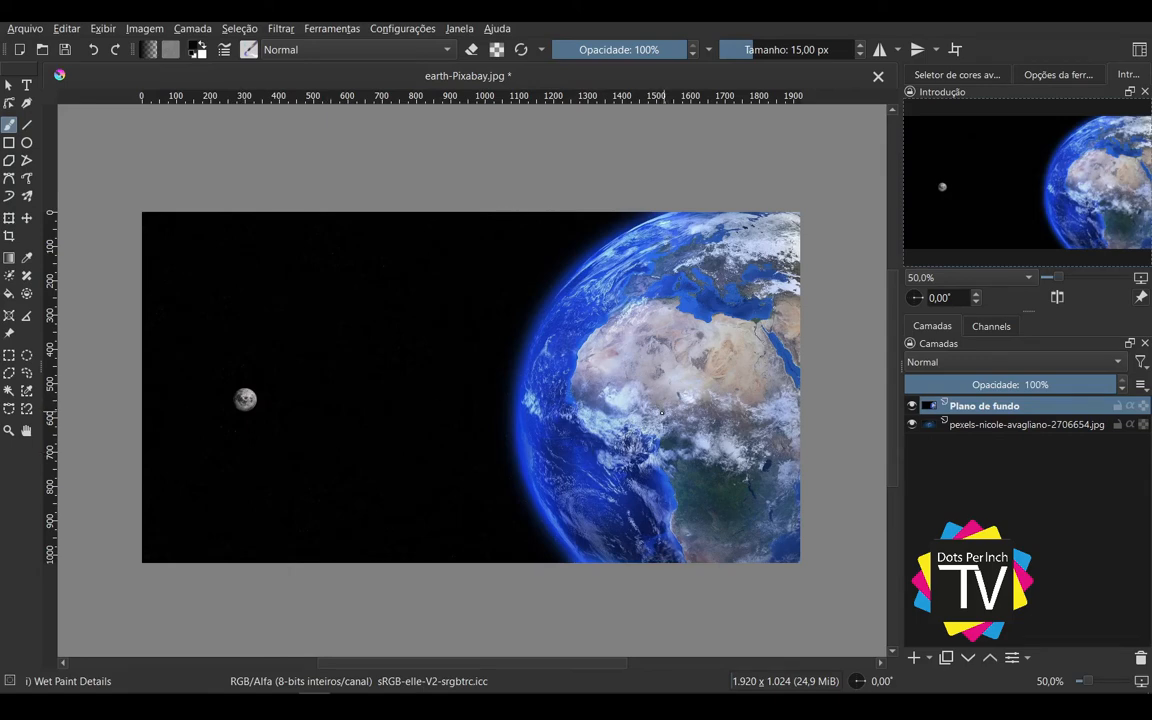
# Step: Add a new paint layer and place it at the bottom of the stack, beneath the starry-sky layer
pyautogui.click(990, 424)
pyautogui.press('Insert')
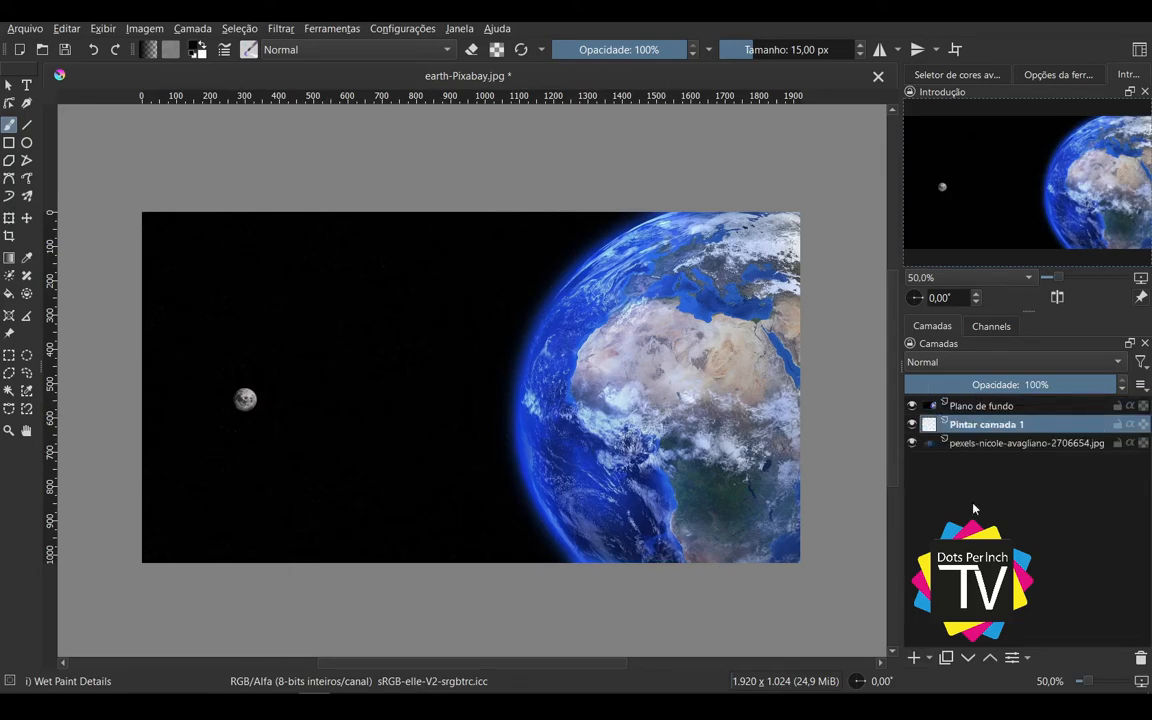
pyautogui.moveTo(978, 433); pyautogui.dragTo(975, 452)
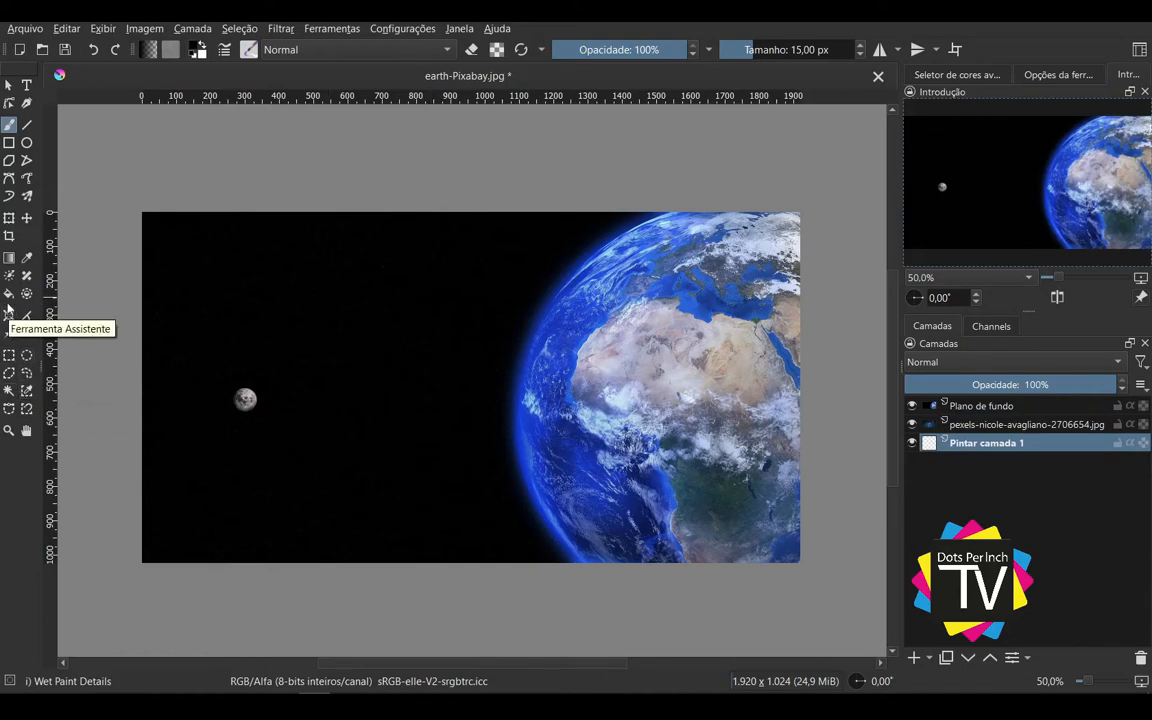
# Step: Fill the new bottom layer with black while both photo layers are hidden, and show only the Plano de fundo photo again
pyautogui.click(27, 257)
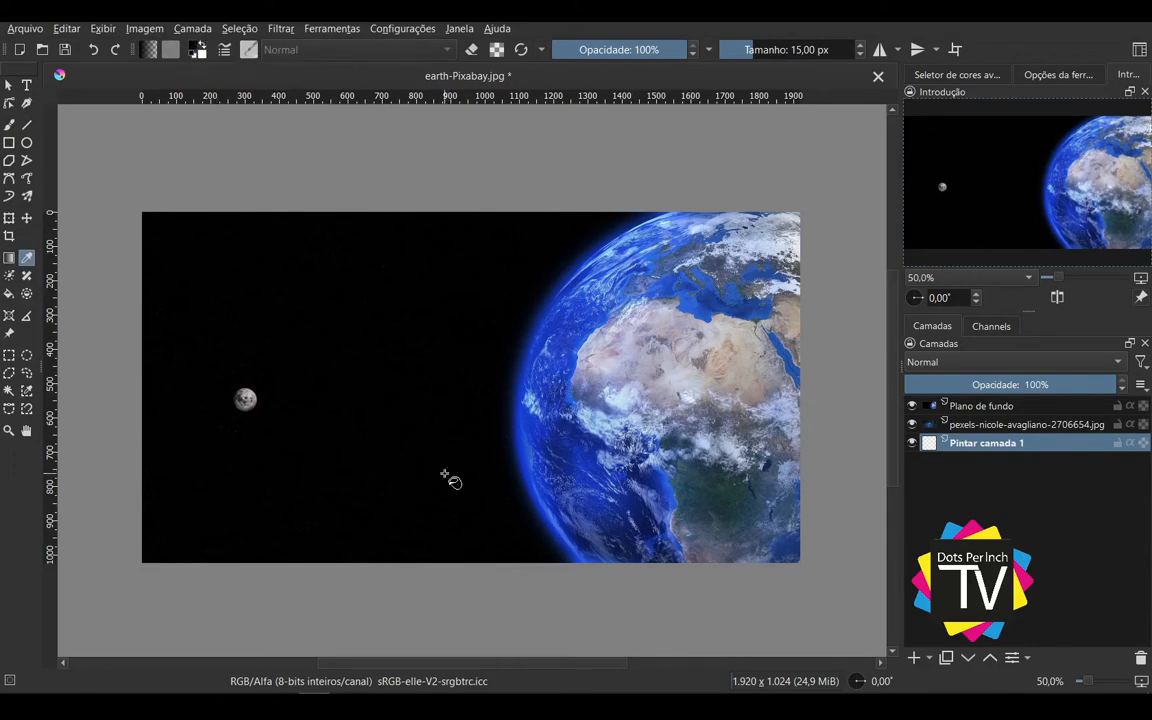
pyautogui.click(9, 292)
pyautogui.click(911, 406)
pyautogui.click(911, 425)
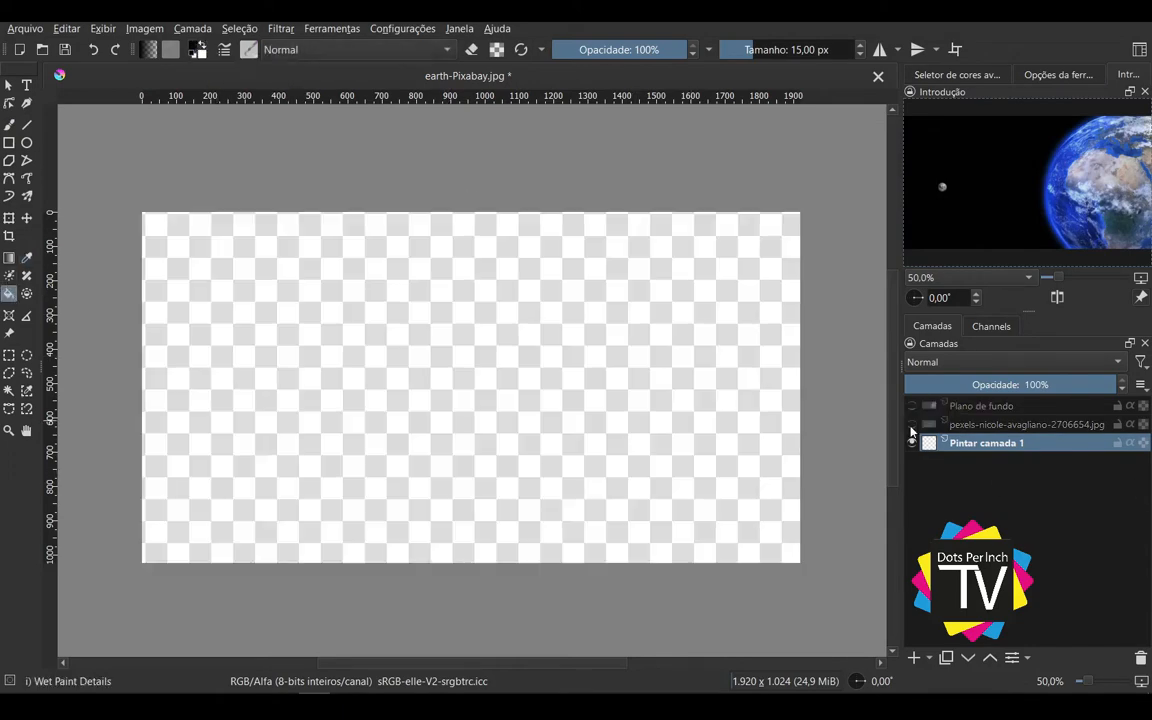
pyautogui.click(522, 400)
pyautogui.click(912, 425)
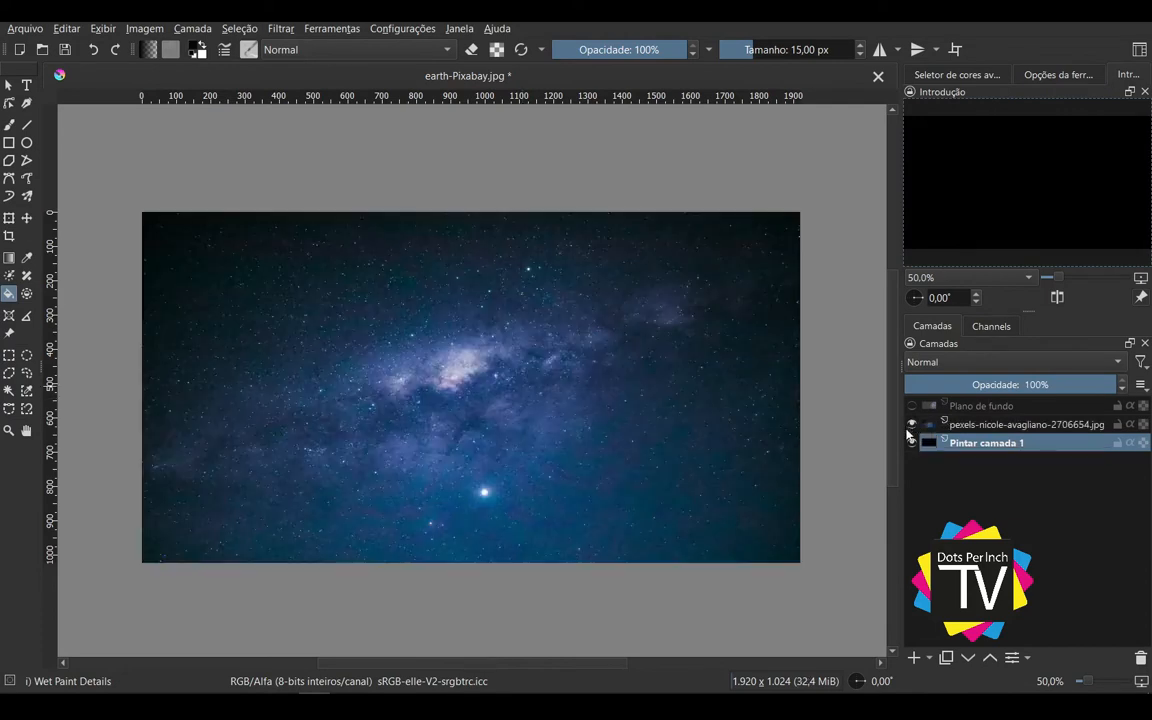
pyautogui.click(910, 425)
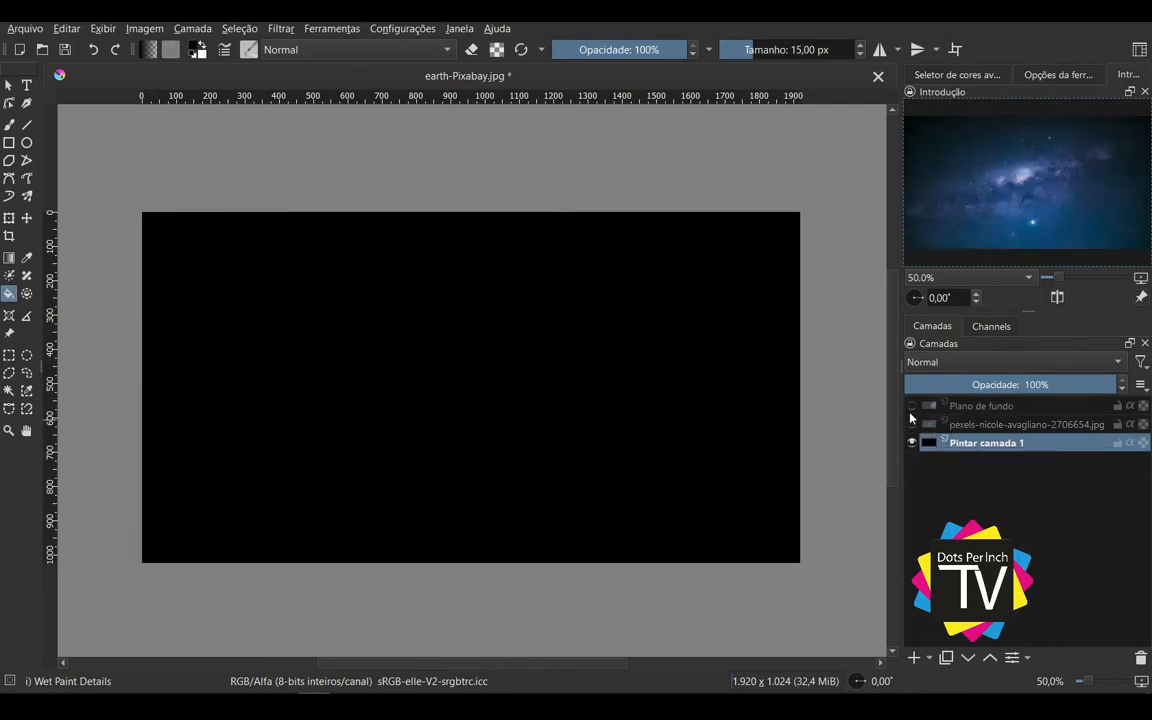
pyautogui.click(913, 406)
# Step: Delete a rectangular area of black sky above the Moon from the Plano de fundo layer, with the layers beneath hidden
pyautogui.click(980, 406)
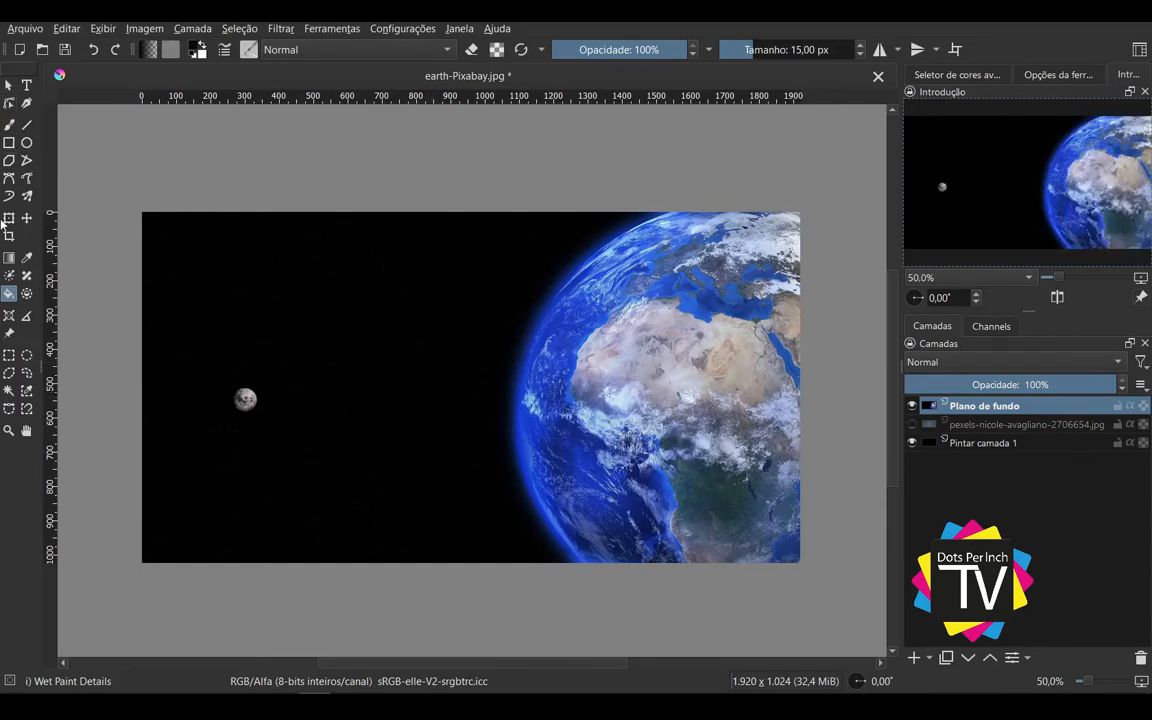
pyautogui.click(9, 355)
pyautogui.moveTo(131, 187); pyautogui.dragTo(473, 378)
pyautogui.press('Delete')
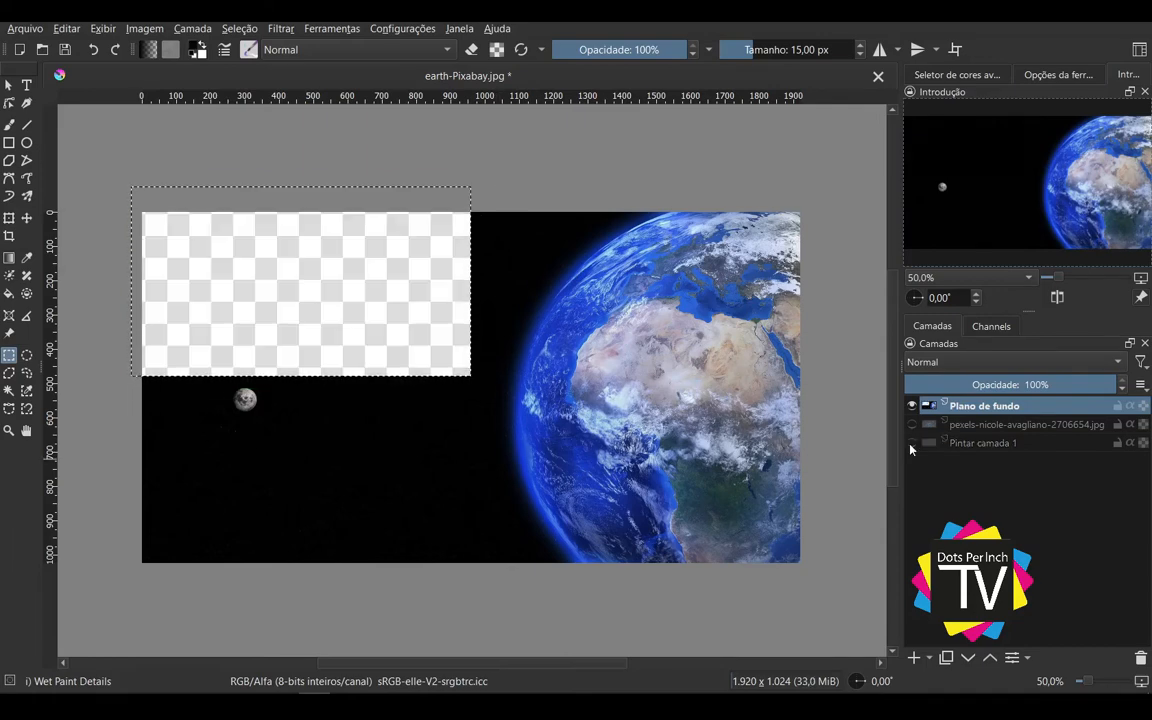
pyautogui.click(527, 190)
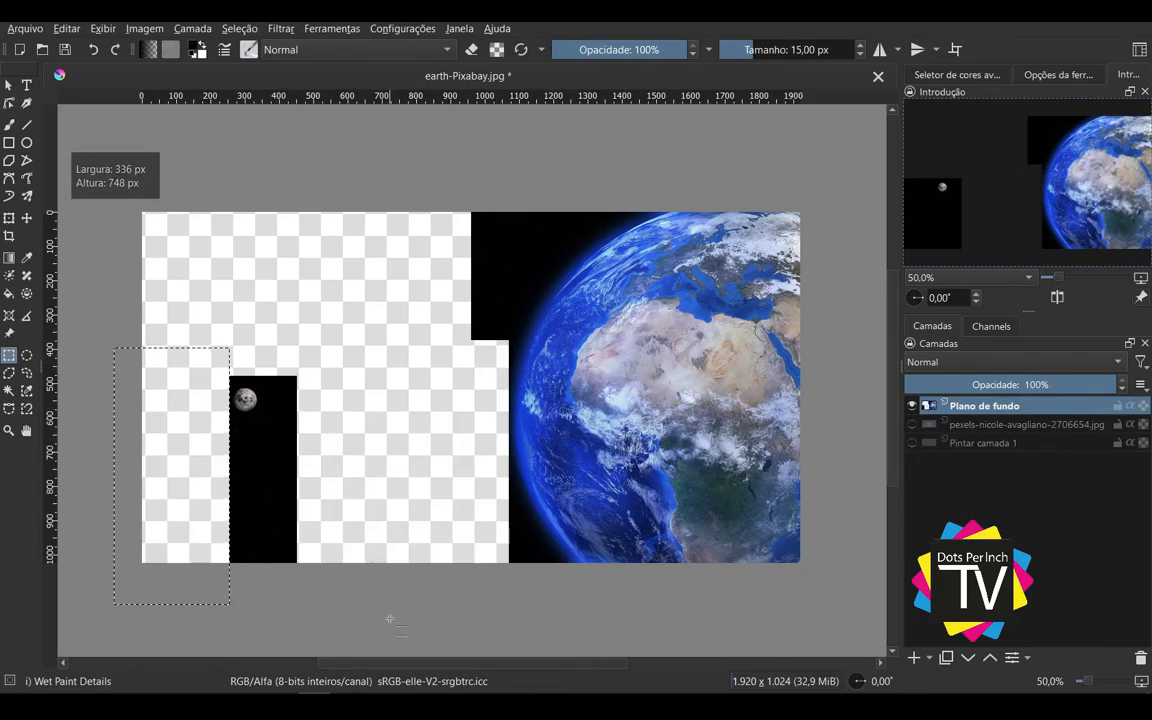
# Step: Erase the black sky around the Moon on the Plano de fundo layer with rectangular selections, leaving a small square around it
pyautogui.click(388, 617)
pyautogui.moveTo(352, 607); pyautogui.dragTo(181, 411)
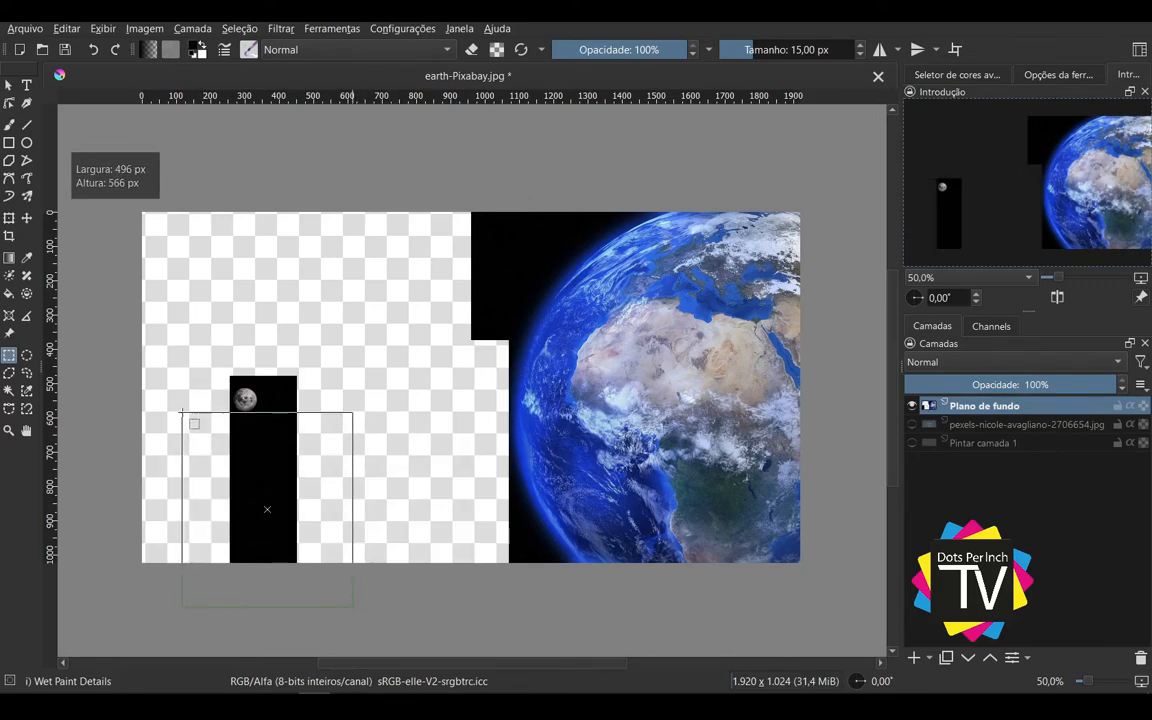
pyautogui.press('Delete')
pyautogui.moveTo(289, 446); pyautogui.dragTo(260, 453)
pyautogui.press('Delete')
pyautogui.moveTo(181, 349); pyautogui.dragTo(291, 388)
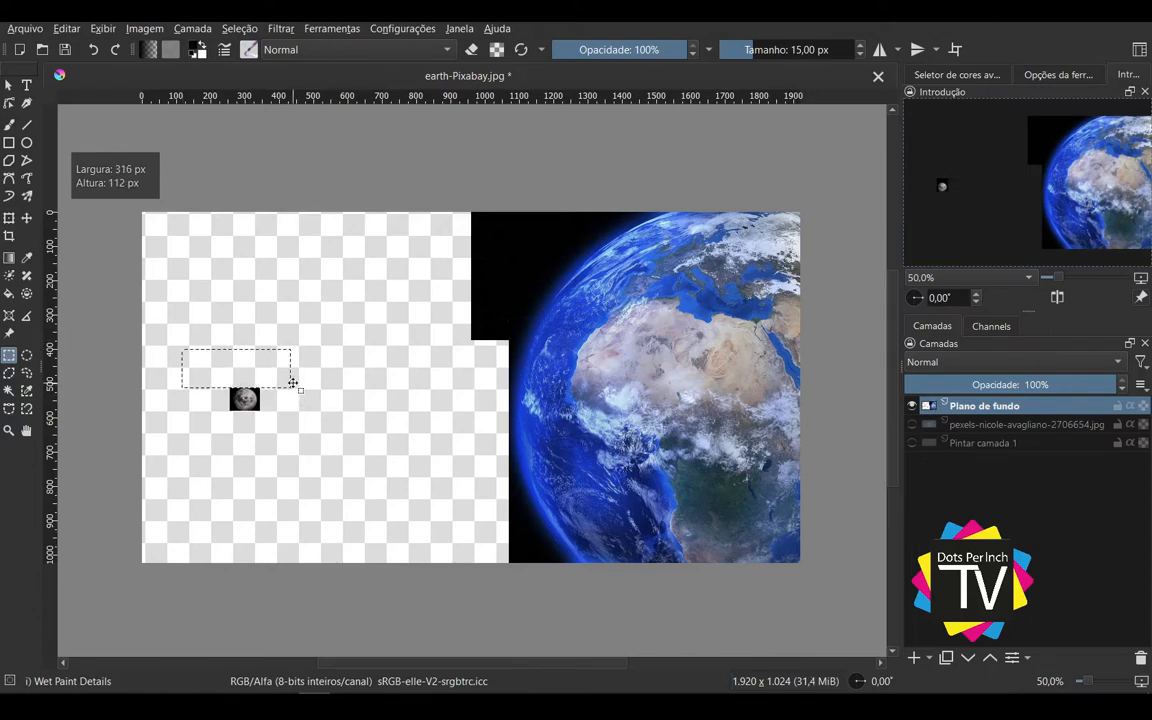
pyautogui.press('Delete')
pyautogui.click(350, 465)
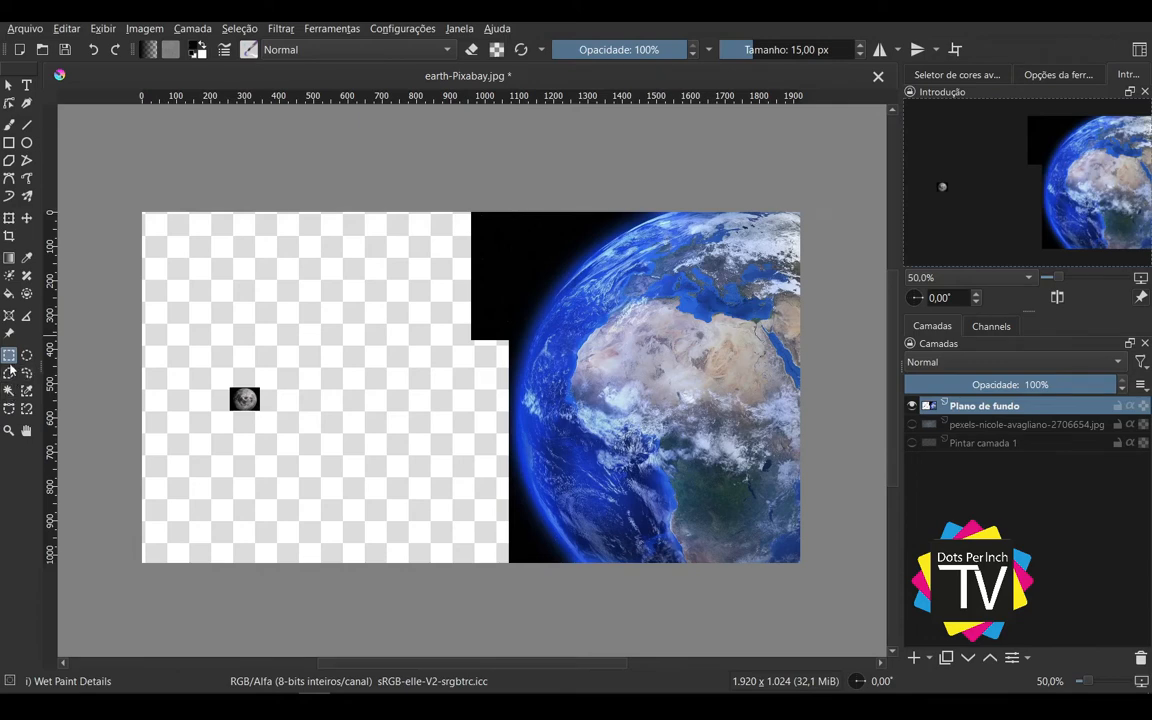
# Step: Delete the black area along the Earth's upper-left edge using a polygonal selection, and clear the selection
pyautogui.click(10, 373)
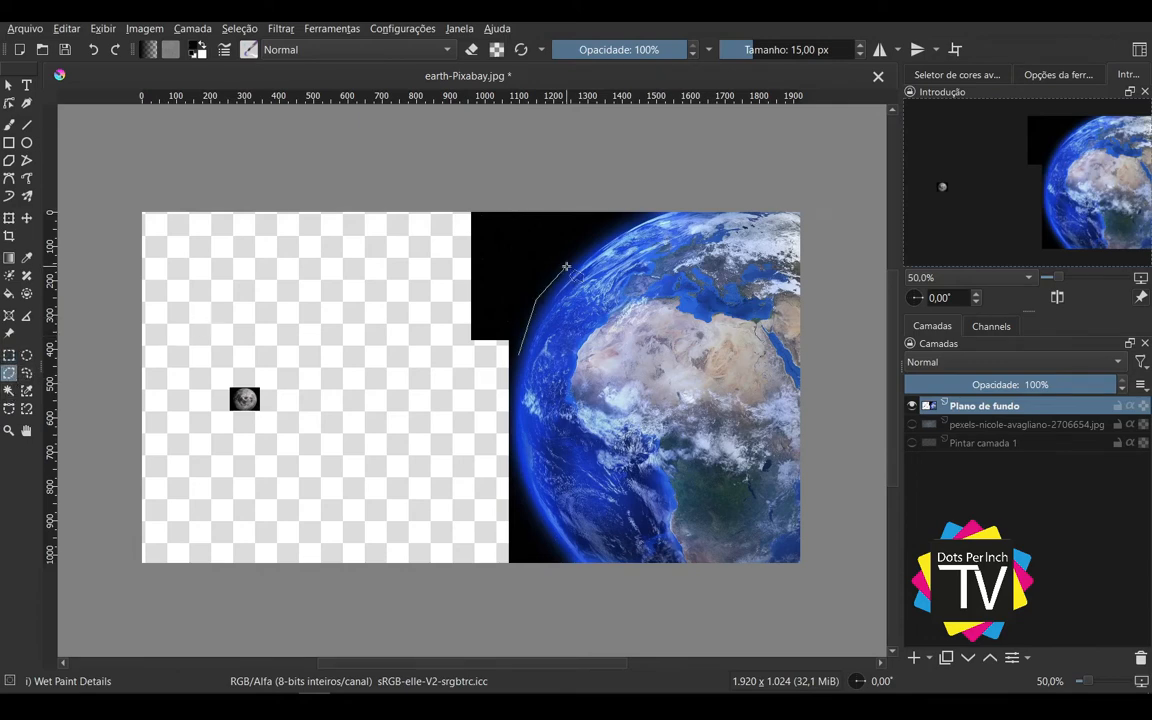
pyautogui.click(600, 233)
pyautogui.click(660, 202)
pyautogui.click(453, 196)
pyautogui.doubleClick(425, 400)
pyautogui.press('Delete')
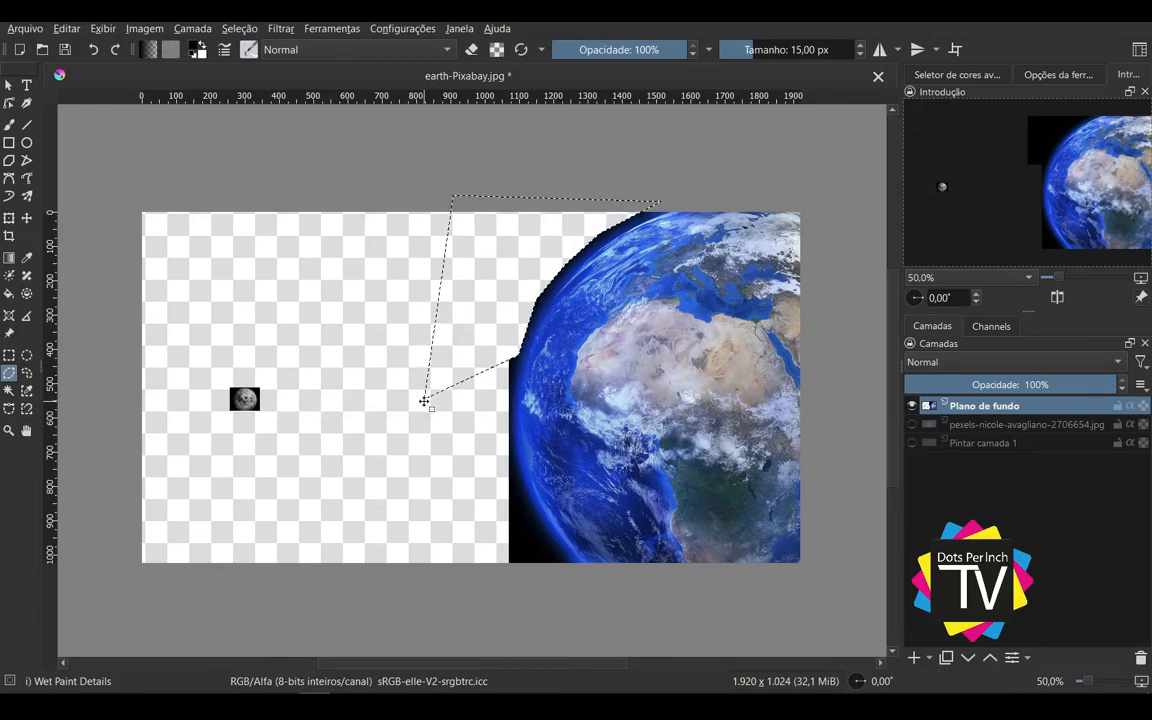
pyautogui.hotkey('ctrl', 'shift', 'a')
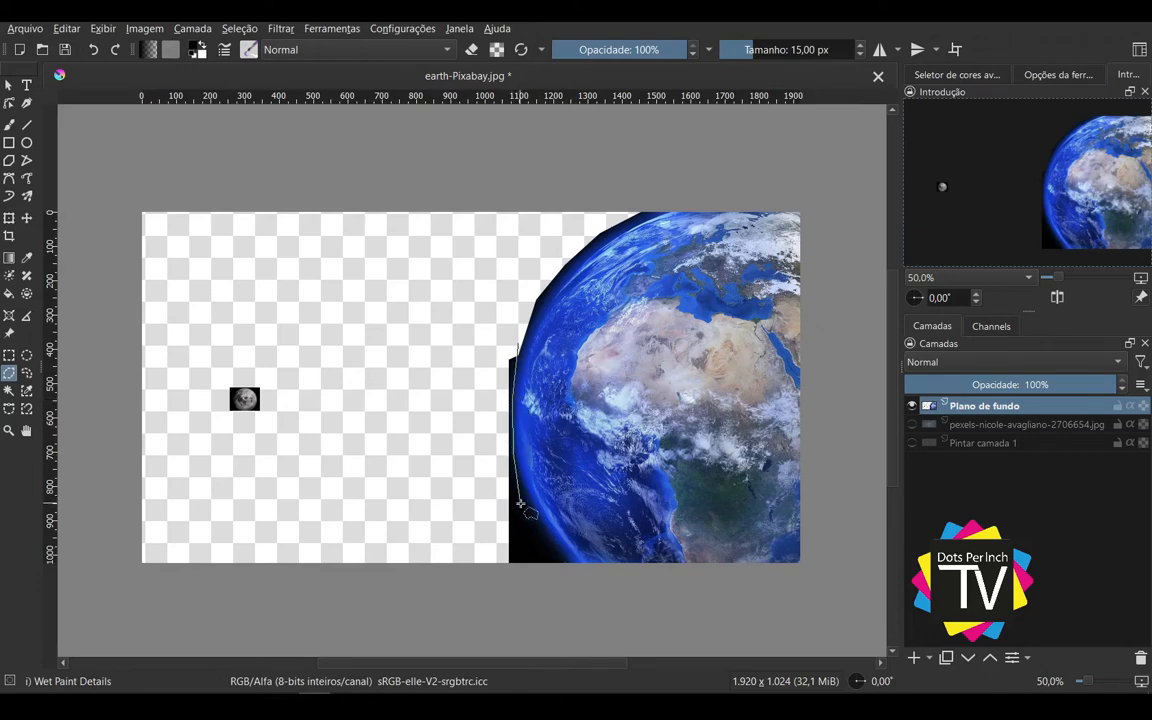
# Step: Delete the remaining black area along the Earth's lower-left edge using a polygonal selection, and clear the selection
pyautogui.doubleClick(550, 545)
pyautogui.click(484, 583)
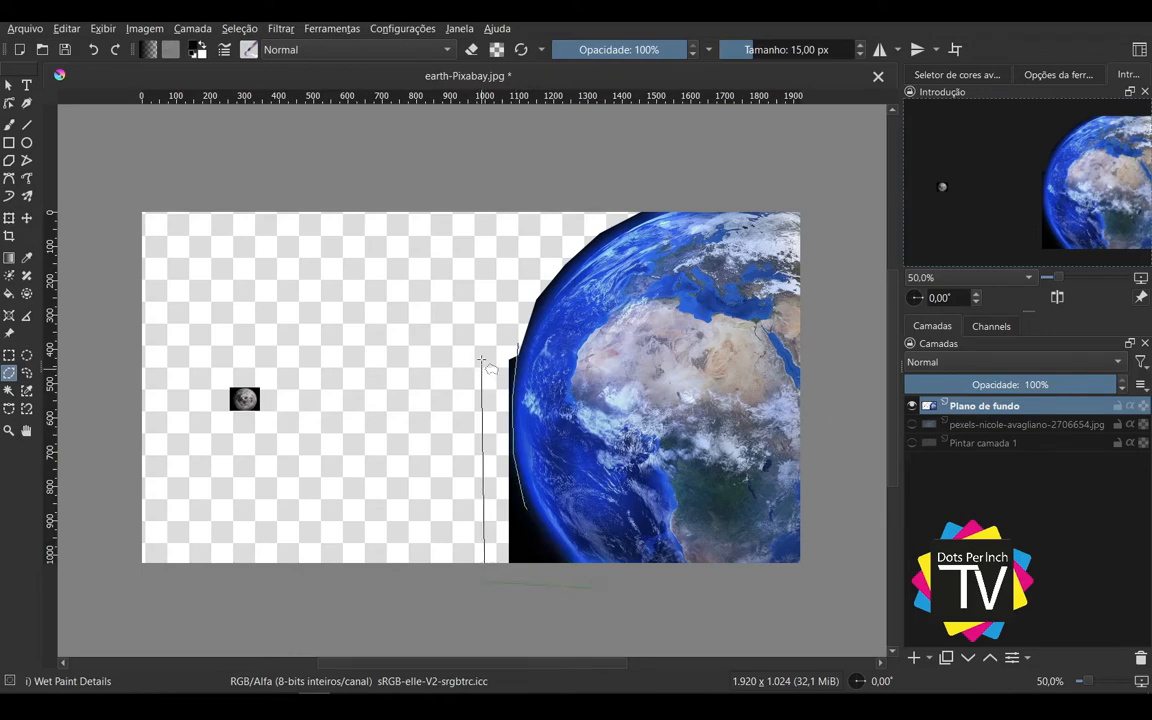
pyautogui.doubleClick(480, 288)
pyautogui.press('Delete')
pyautogui.hotkey('ctrl', 'shift', 'a')
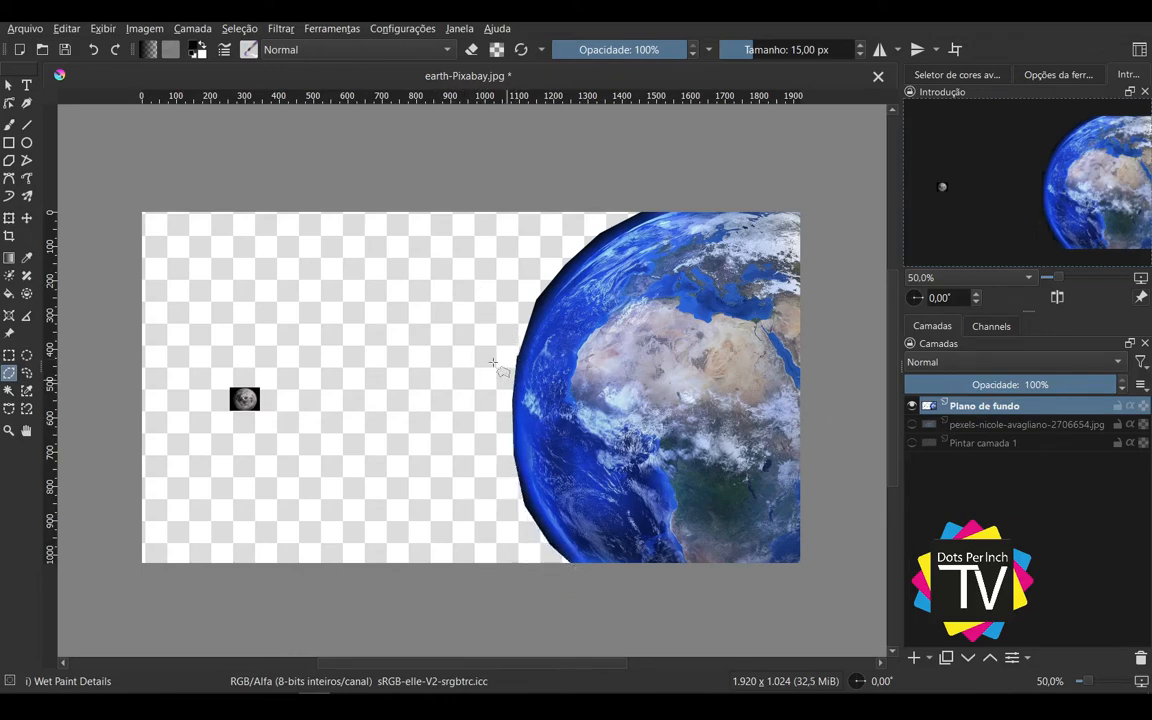
# Step: Make an elliptical selection over the Moon on the Plano de fundo layer, fitting it inside the lunar disc
pyautogui.click(6, 87)
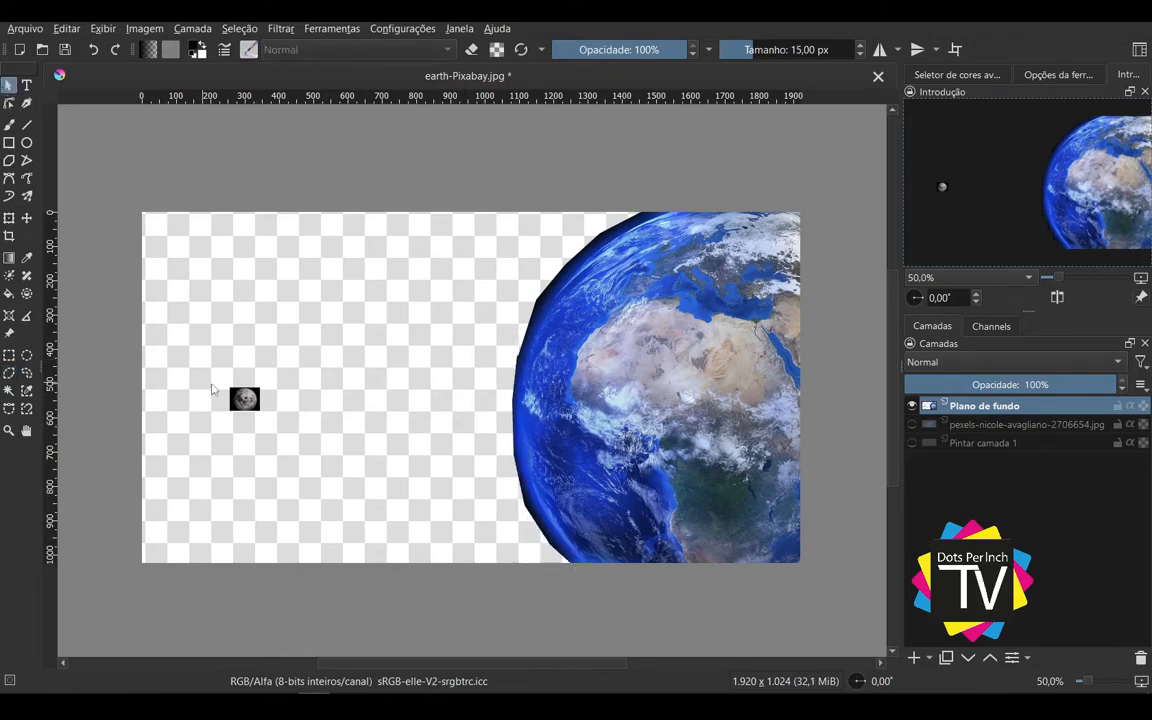
pyautogui.click(26, 355)
pyautogui.scroll(6, 232, 372)
pyautogui.moveTo(138, 289); pyautogui.dragTo(302, 477)
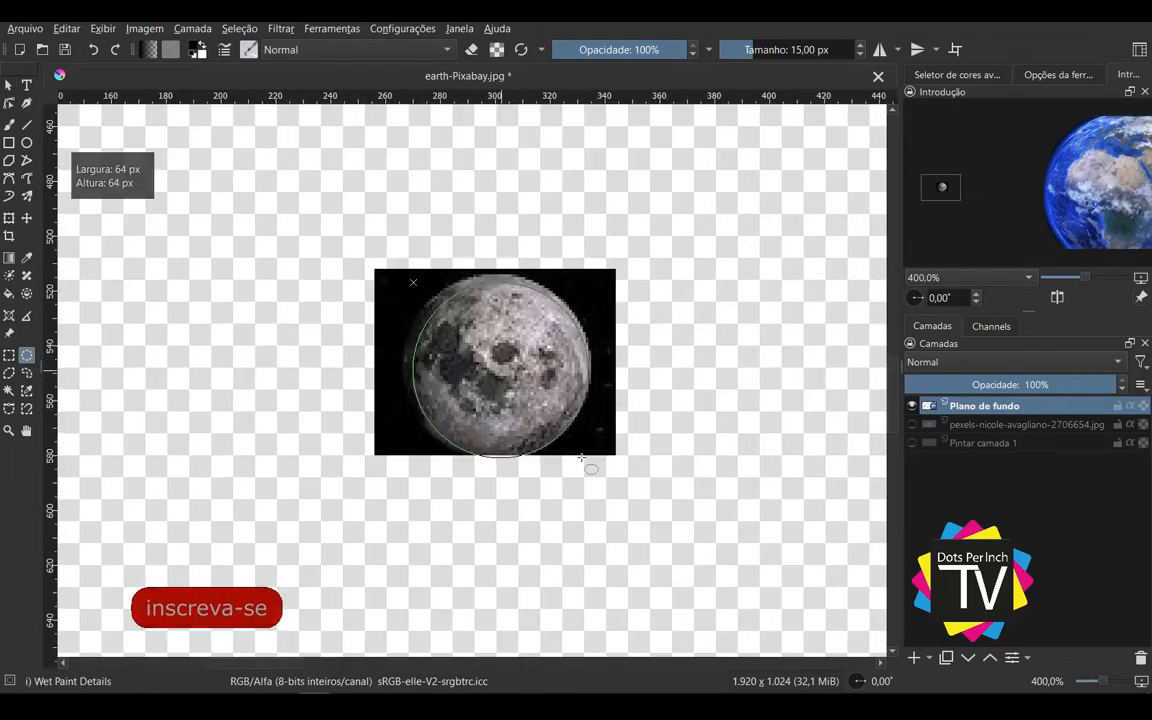
pyautogui.moveTo(582, 460); pyautogui.dragTo(577, 454)
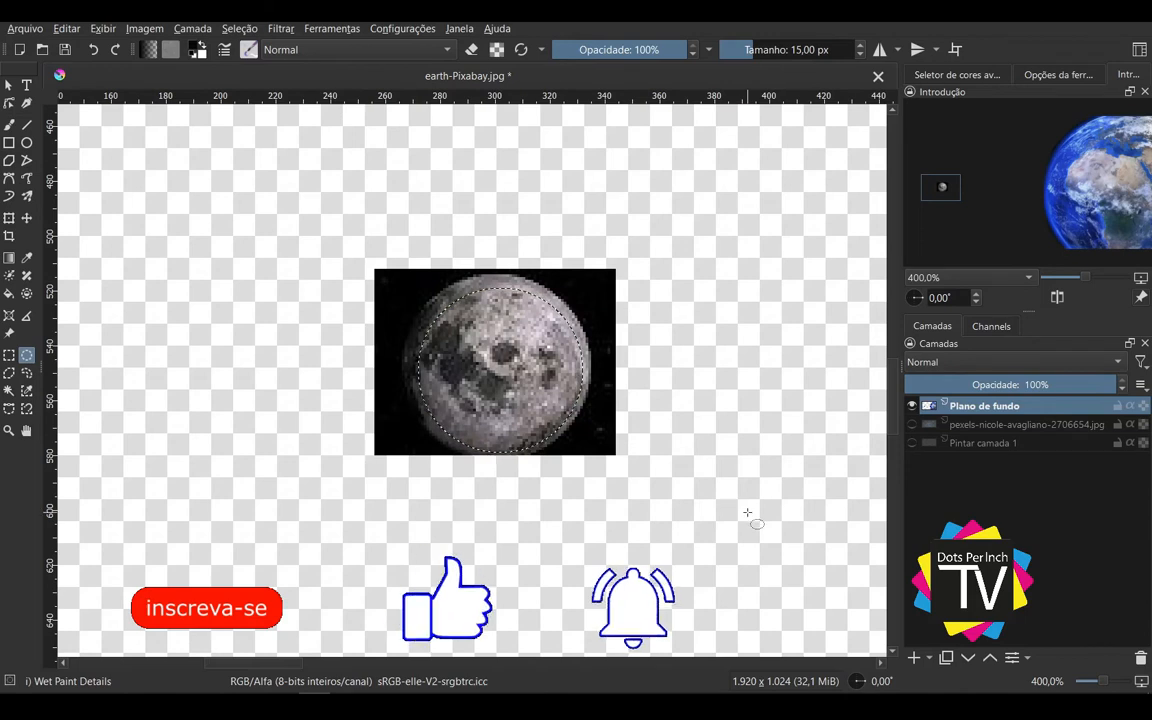
# Step: Duplicate the Plano de fundo layer and check the copy by toggling its visibility off and on
pyautogui.hotkey('ctrl', 'j')
pyautogui.click(911, 406)
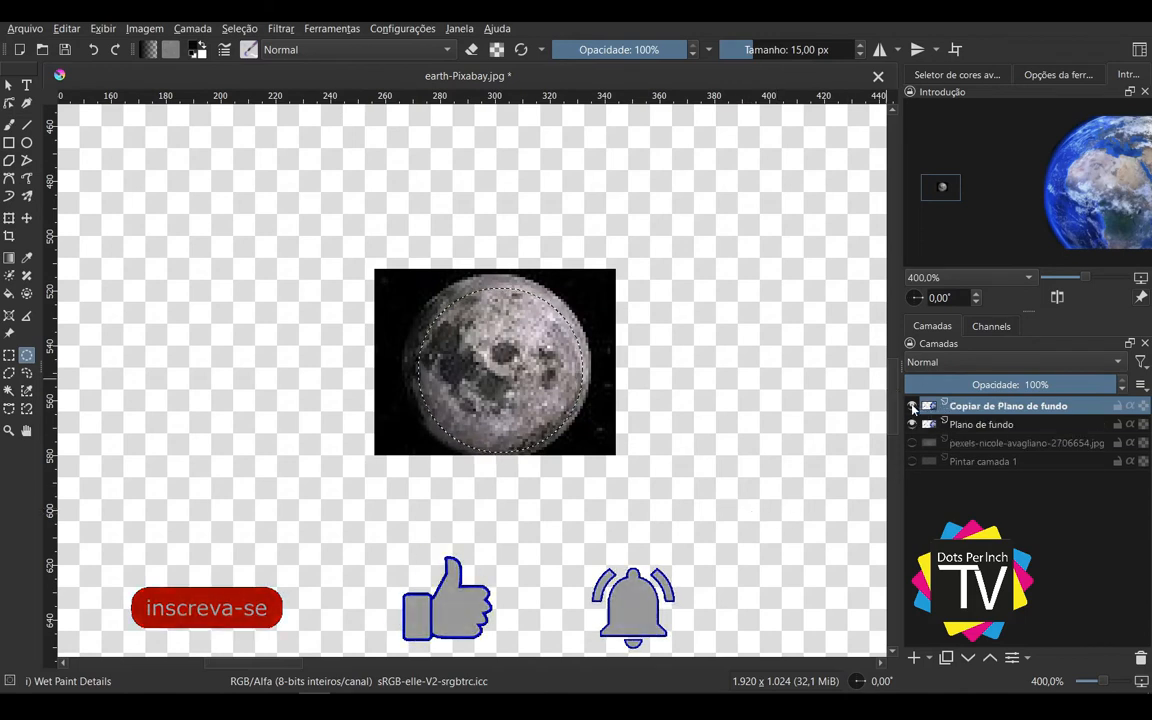
pyautogui.click(911, 406)
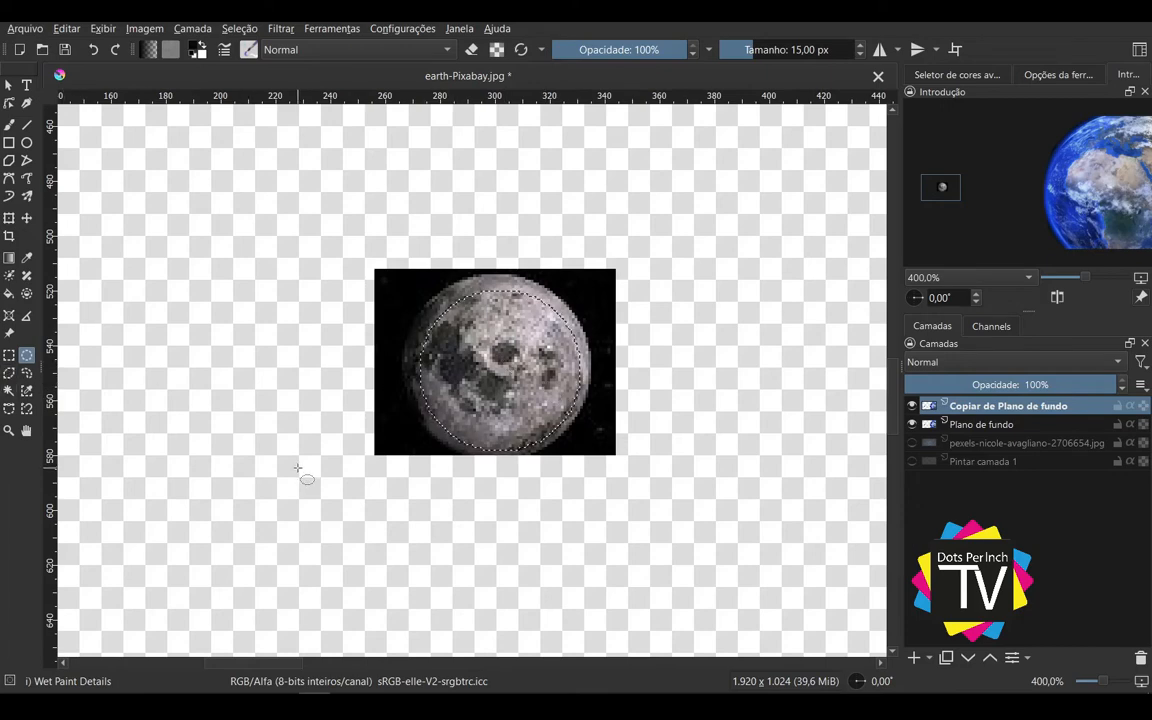
# Step: Hide the original Plano de fundo layer and delete everything outside the Moon selection on the copy, clearing the selection
pyautogui.click(911, 424)
pyautogui.scroll(-4, 688, 456)
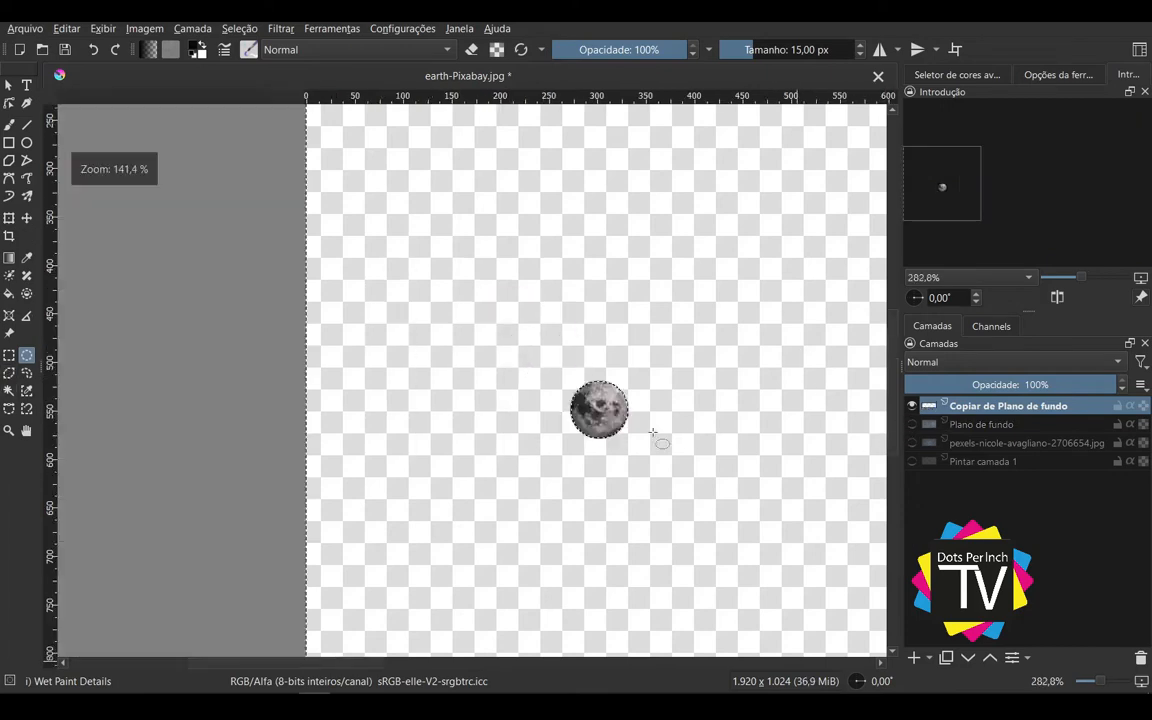
pyautogui.moveTo(688, 456); pyautogui.dragTo(392, 380)
pyautogui.scroll(-5, 360, 440)
pyautogui.scroll(3, 368, 430)
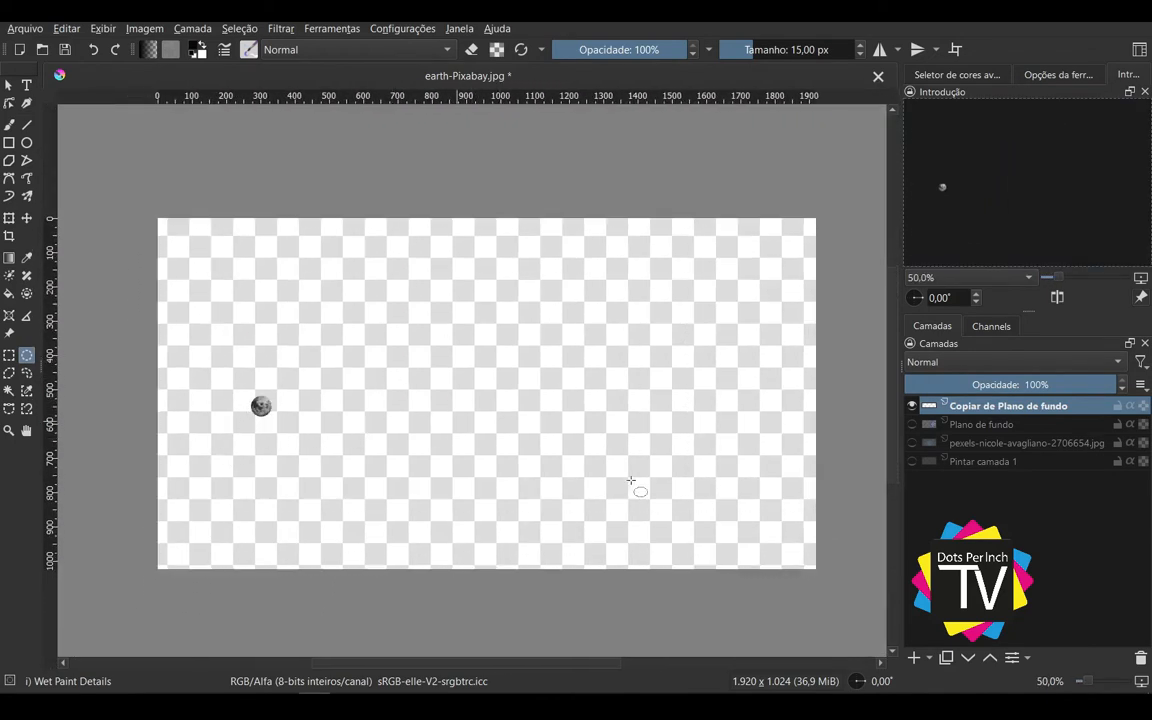
# Step: With only Plano de fundo shown, delete the Moon and its black square from it using a rectangular selection, and deselect
pyautogui.click(913, 405)
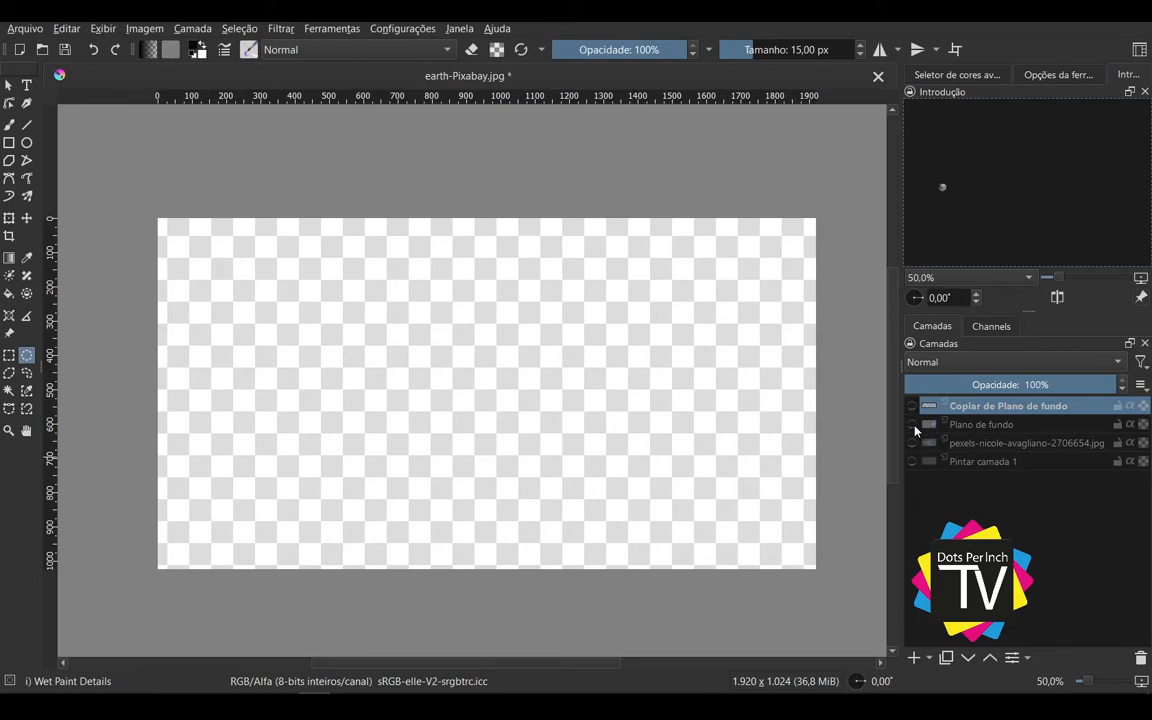
pyautogui.click(912, 425)
pyautogui.click(963, 426)
pyautogui.click(9, 355)
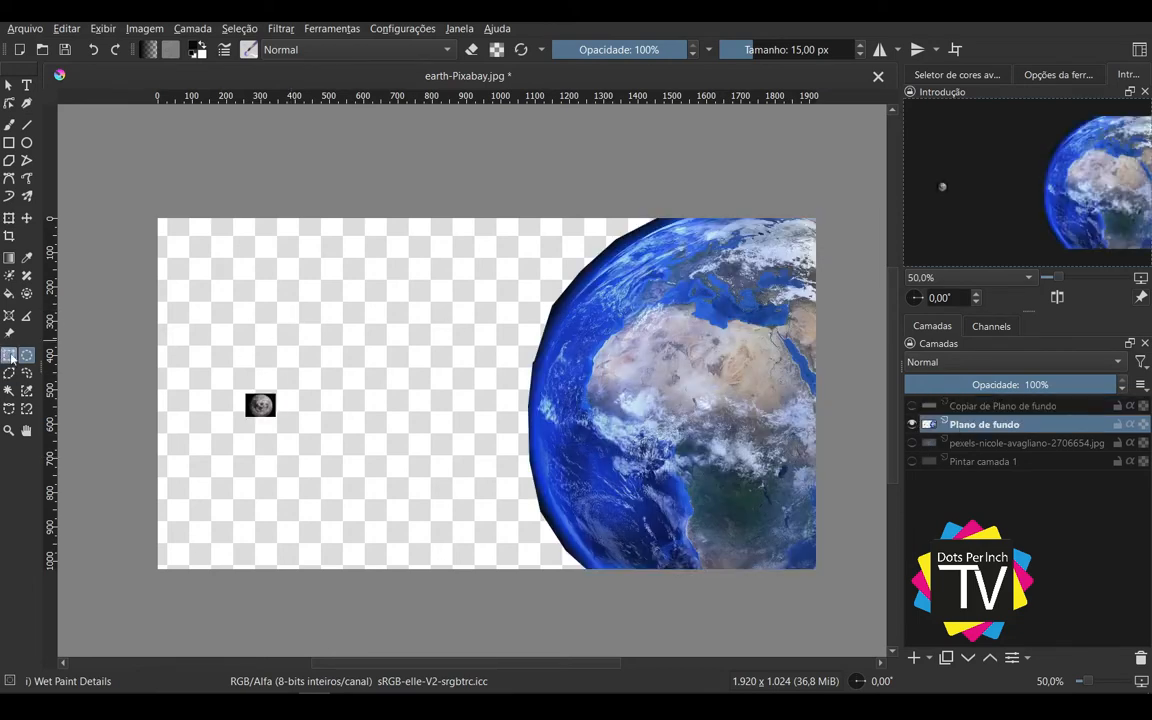
pyautogui.moveTo(228, 362); pyautogui.dragTo(317, 446)
pyautogui.press('Delete')
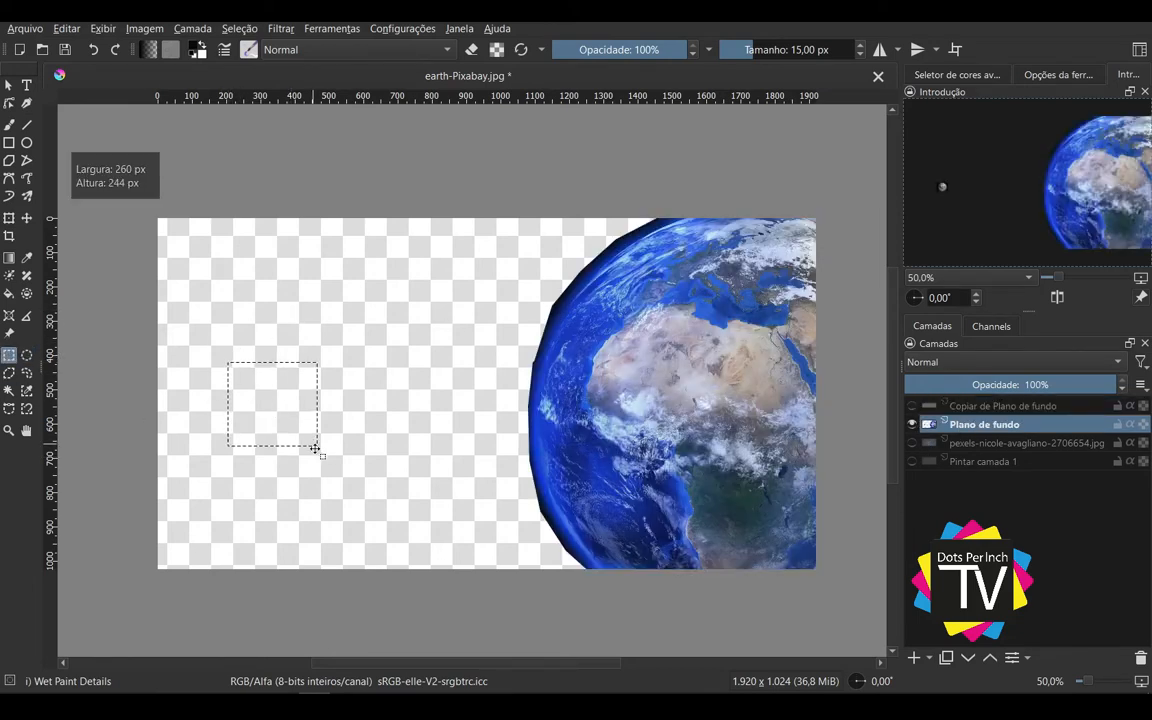
pyautogui.hotkey('ctrl', 'shift', 'a')
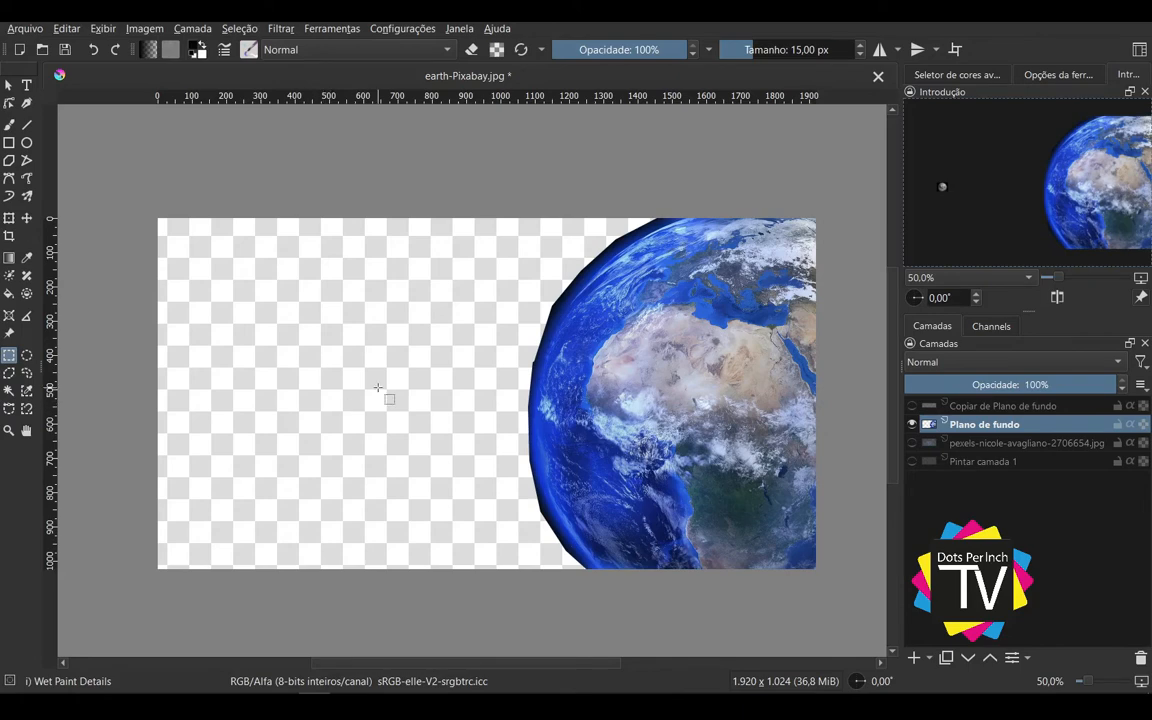
# Step: Show the Moon copy and the pexels starry-sky layer together with the Earth layer
pyautogui.click(912, 406)
pyautogui.click(912, 424)
pyautogui.click(912, 424)
pyautogui.click(912, 443)
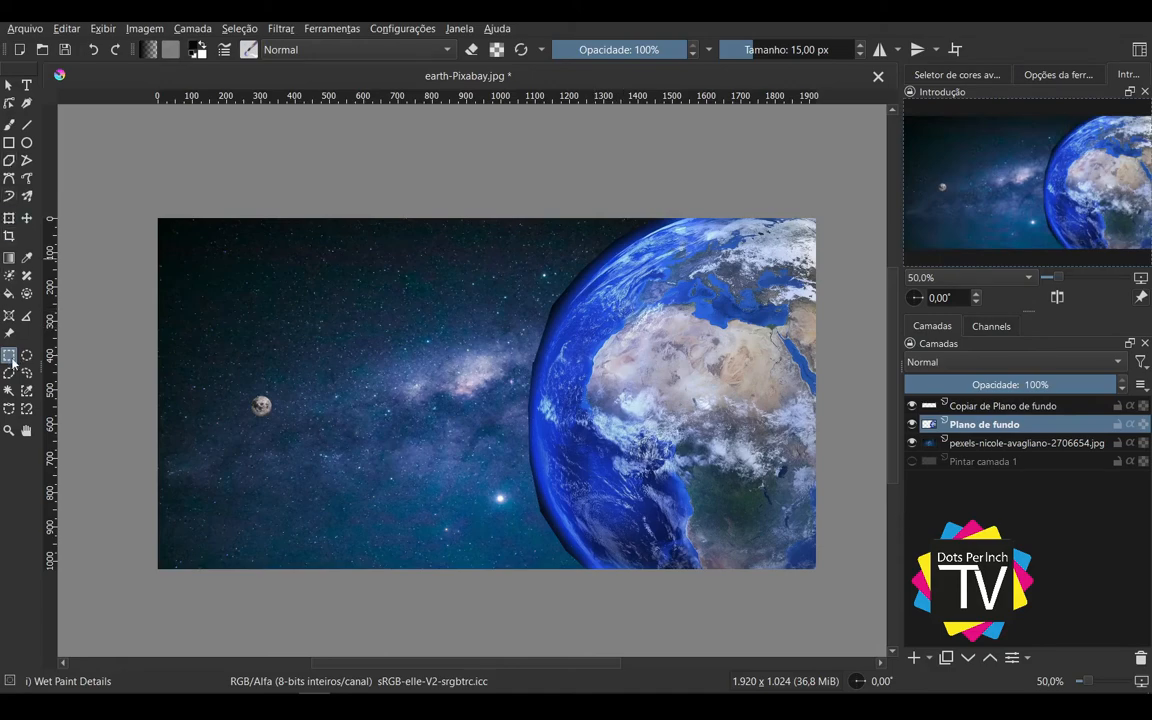
# Step: Draw a polygonal selection around the Earth, following its curved edge closely and closing it outside the canvas
pyautogui.scroll(3, 546, 222)
pyautogui.moveTo(636, 321); pyautogui.dragTo(387, 306)
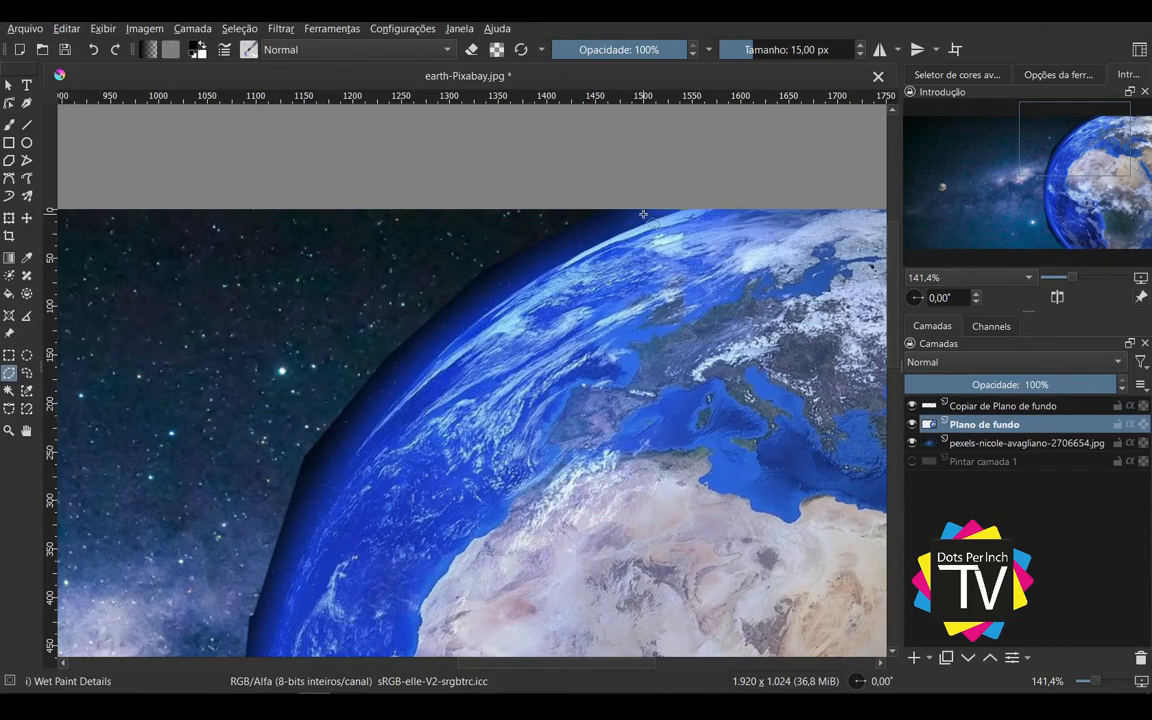
pyautogui.moveTo(590, 237)
pyautogui.mouseDown()
pyautogui.moveTo(500, 275)
pyautogui.moveTo(420, 330)
pyautogui.moveTo(350, 424)
pyautogui.moveTo(310, 445)
pyautogui.moveTo(296, 514)
pyautogui.moveTo(420, 207)
pyautogui.mouseUp()
pyautogui.click(296, 514)
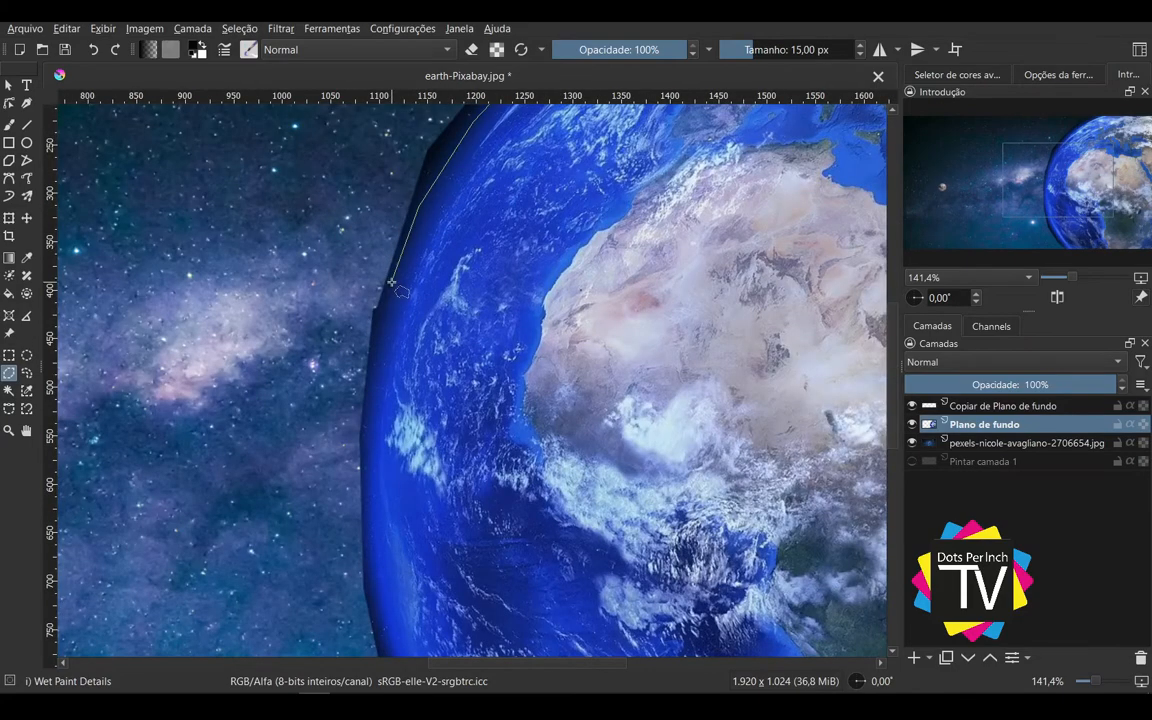
pyautogui.click(393, 283)
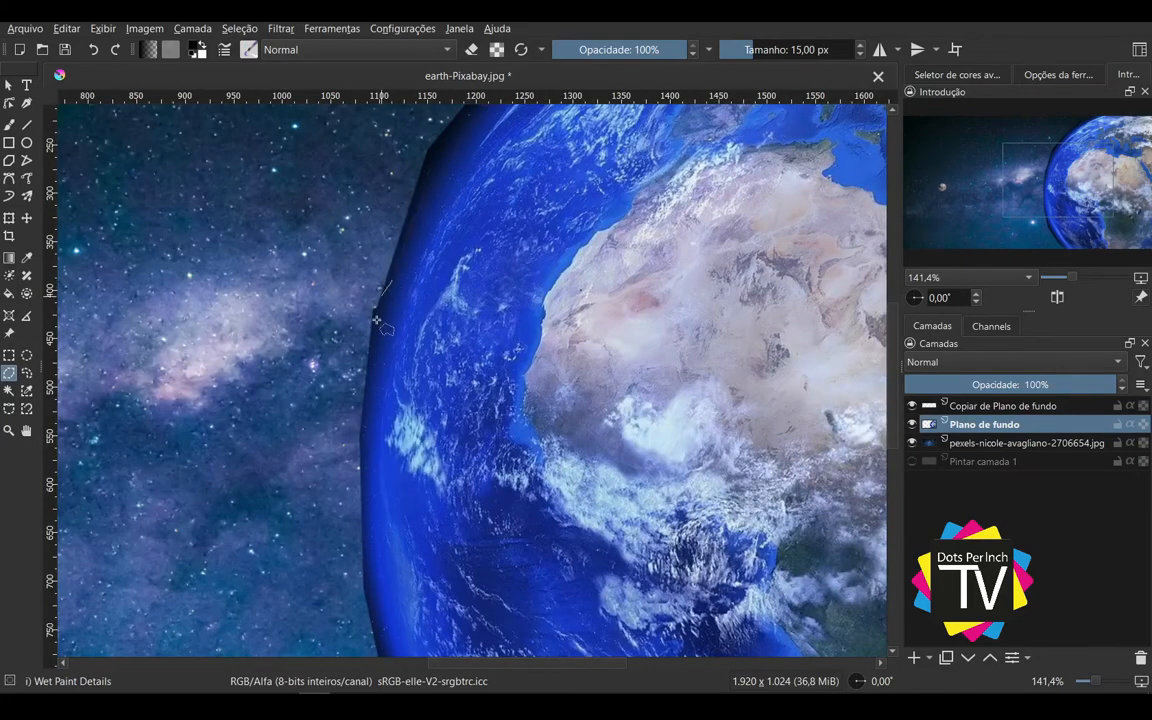
pyautogui.click(362, 437)
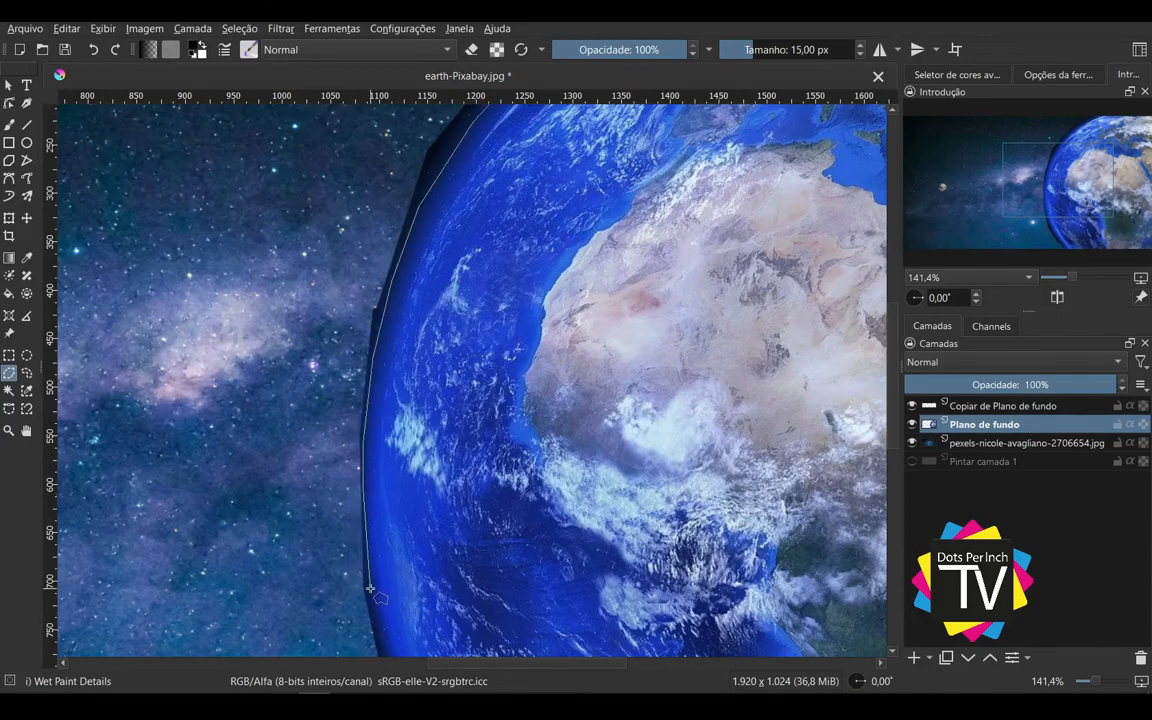
pyautogui.scroll(-5, 370, 590)
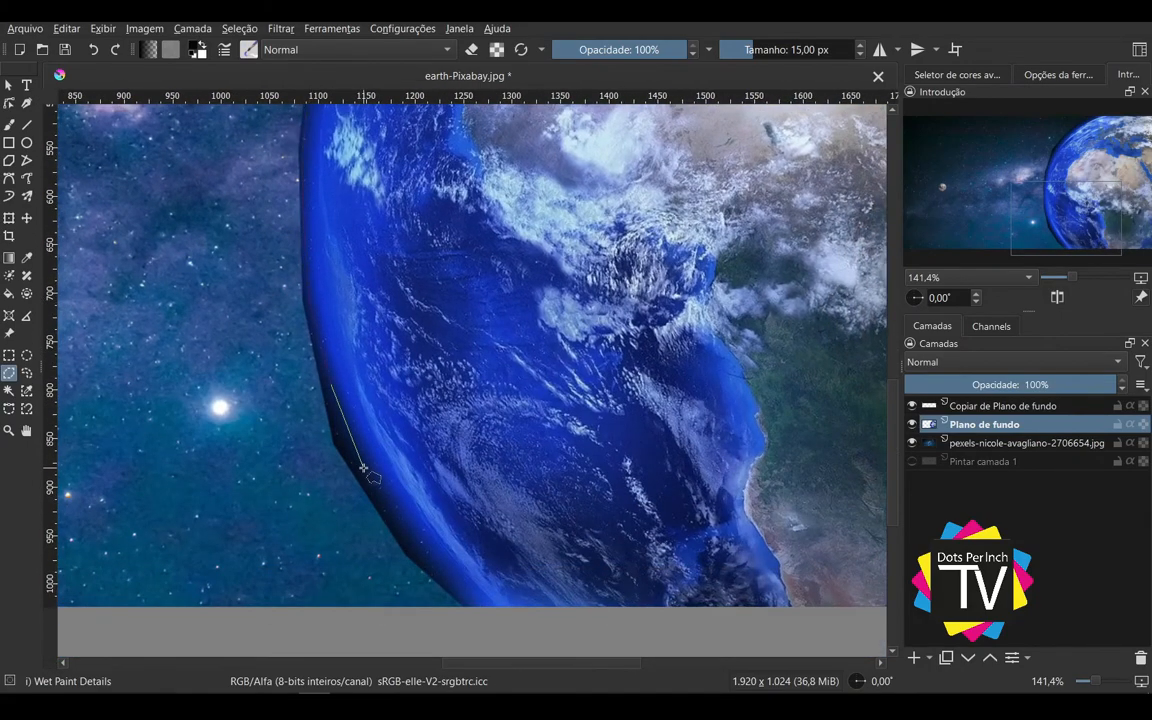
pyautogui.click(420, 545)
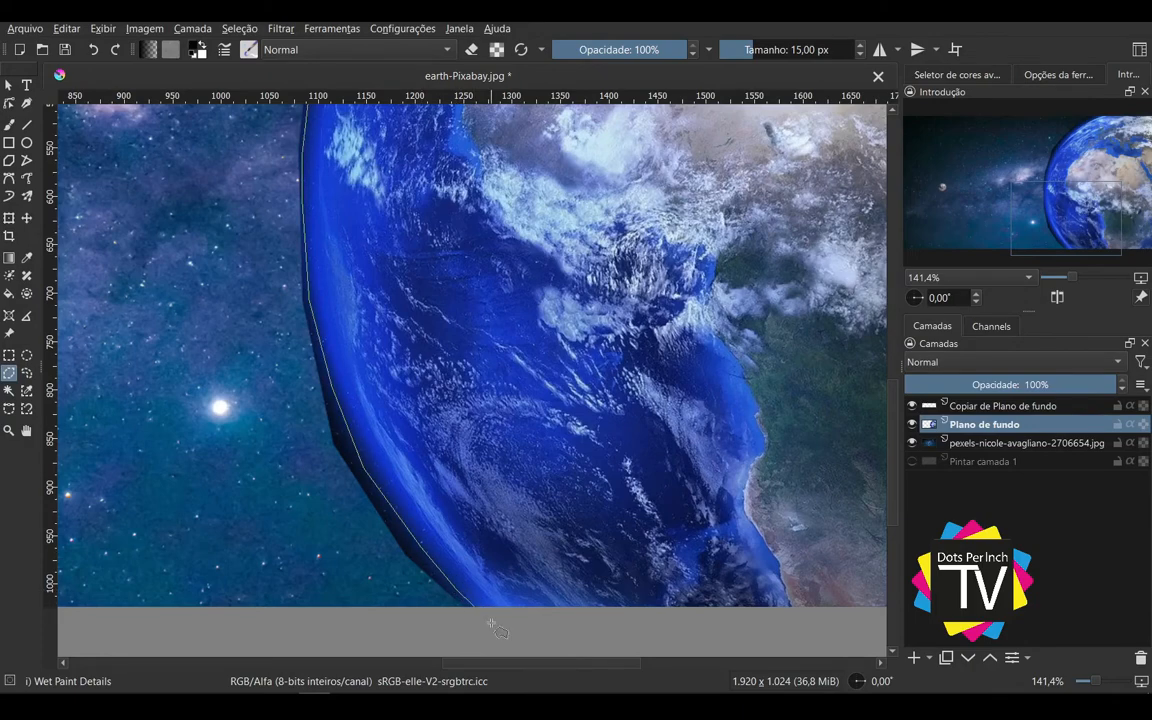
pyautogui.scroll(-4, 492, 626)
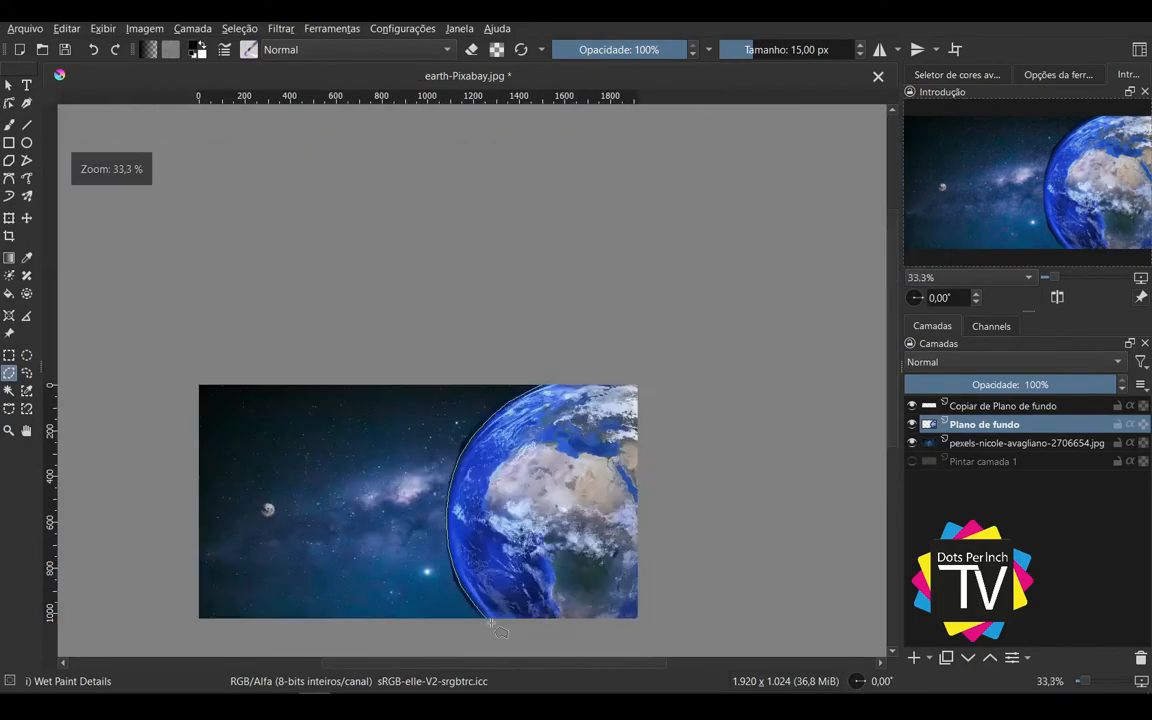
pyautogui.click(659, 628)
pyautogui.doubleClick(660, 361)
pyautogui.scroll(-2, 607, 337)
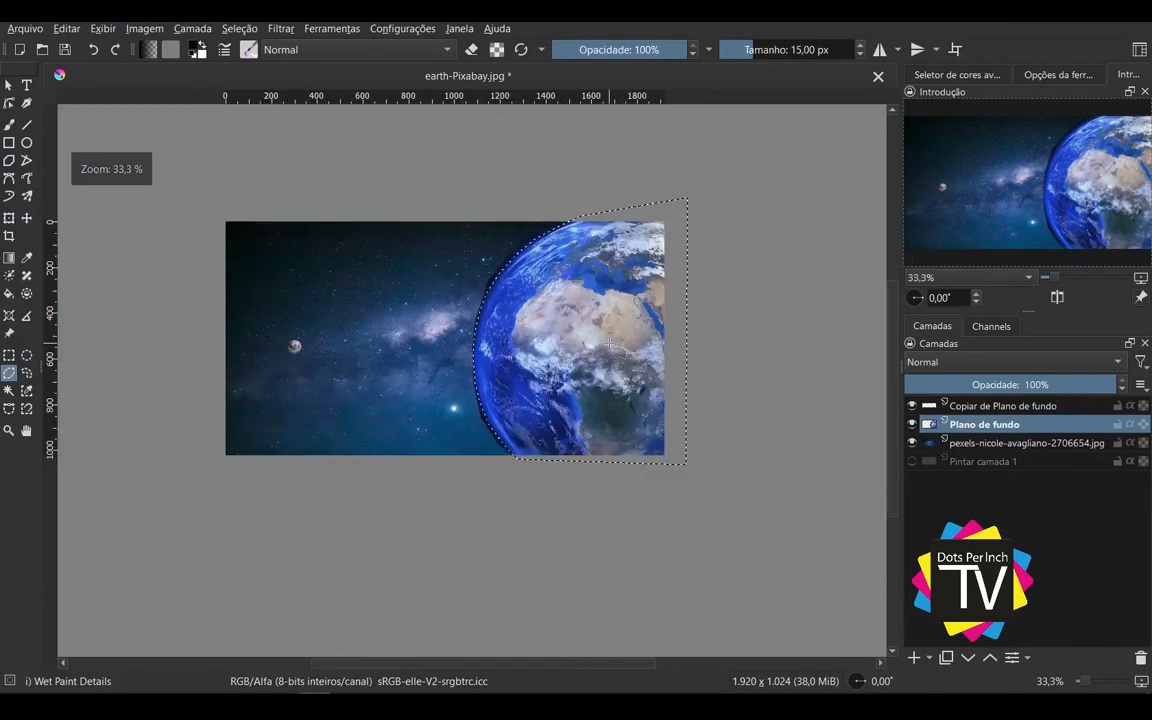
# Step: Invert the Earth selection, delete the leftover black border on the Plano de fundo layer, and clear the selection
pyautogui.hotkey('ctrl', 'shift', 'i')
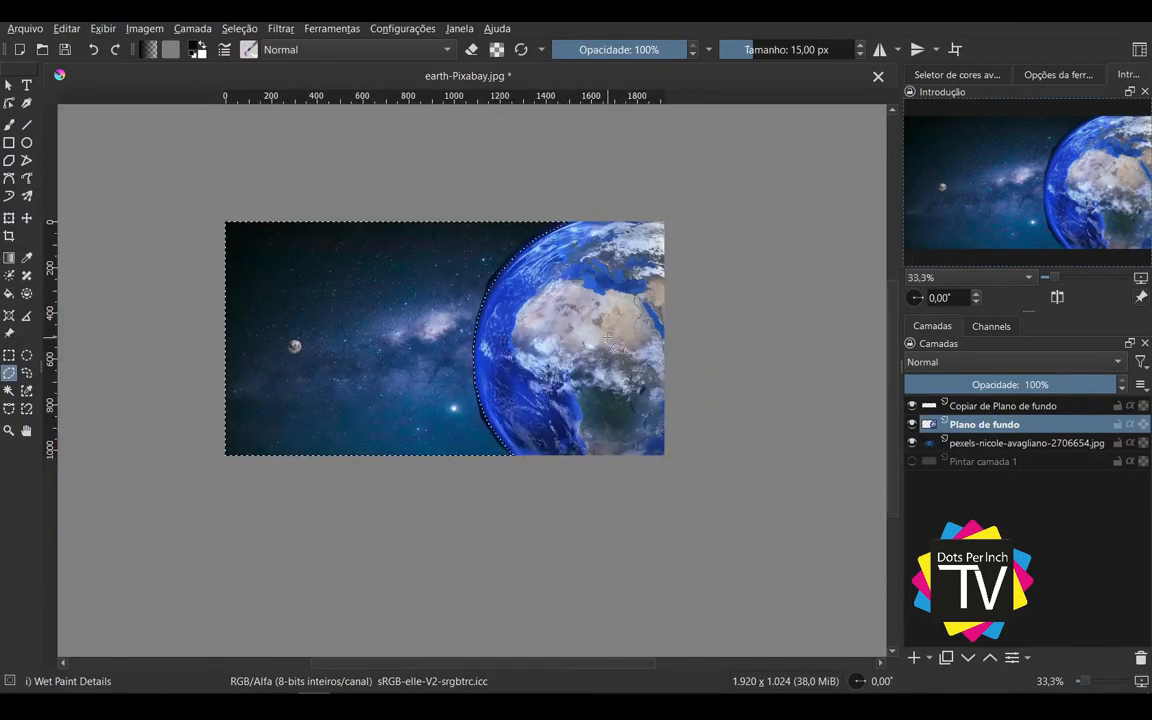
pyautogui.hotkey('ctrl', 'shift', 'i')
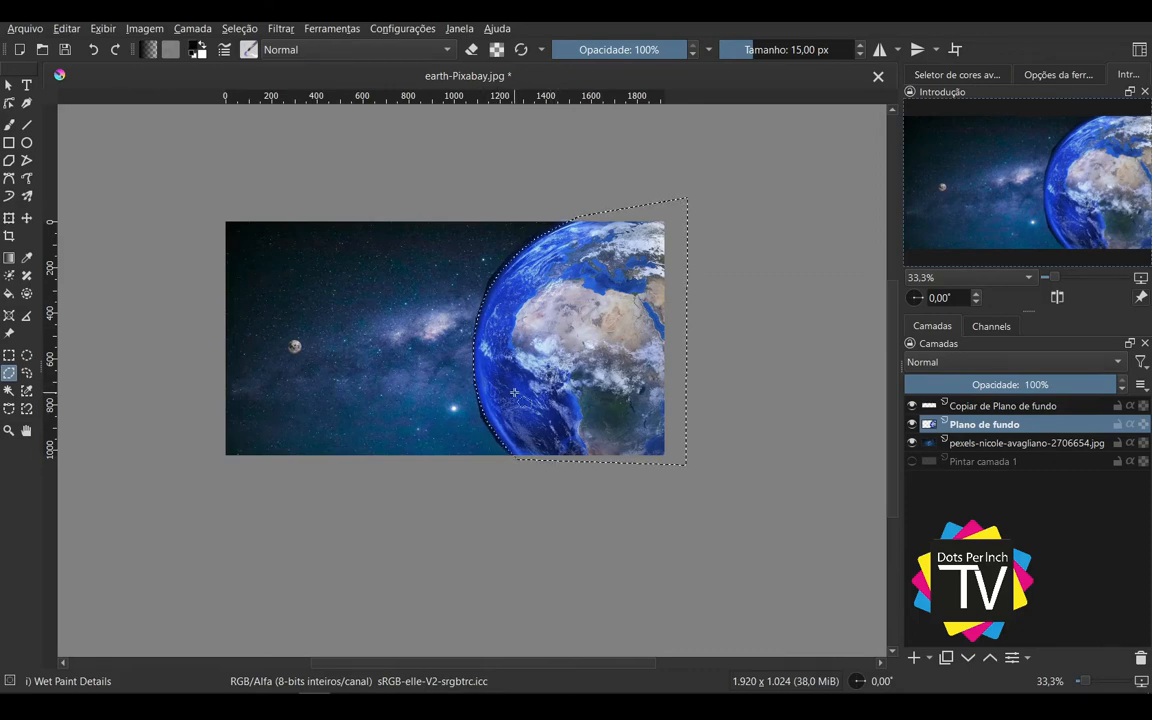
pyautogui.hotkey('ctrl', 'shift', 'i')
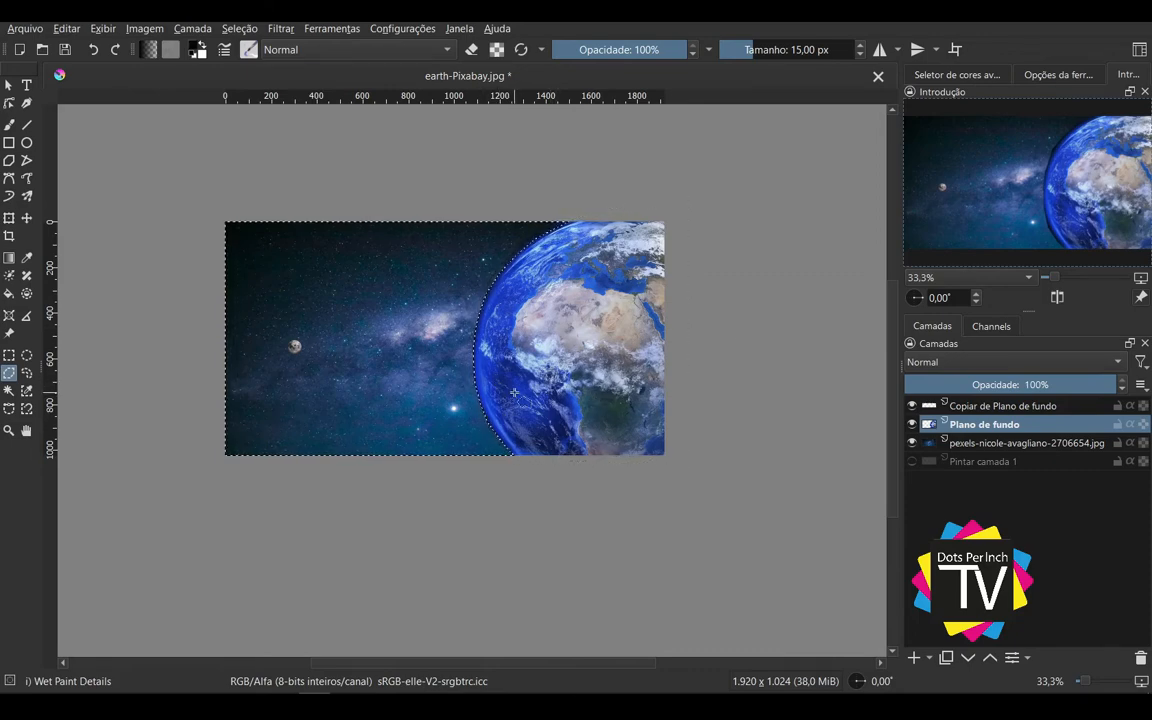
pyautogui.hotkey('ctrl', 'shift', 'a')
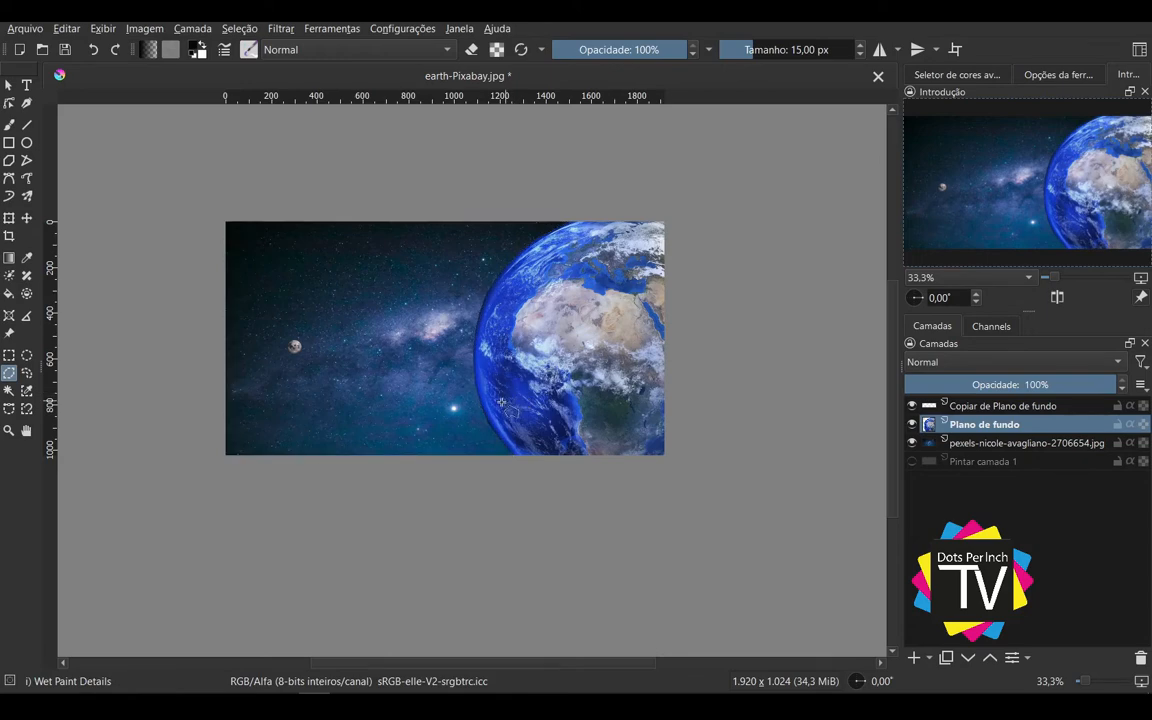
pyautogui.scroll(2, 497, 403)
pyautogui.scroll(-2, 612, 391)
# Step: Group the Copiar de Plano de fundo and Plano de fundo layers, and collapse the group
pyautogui.click(8, 86)
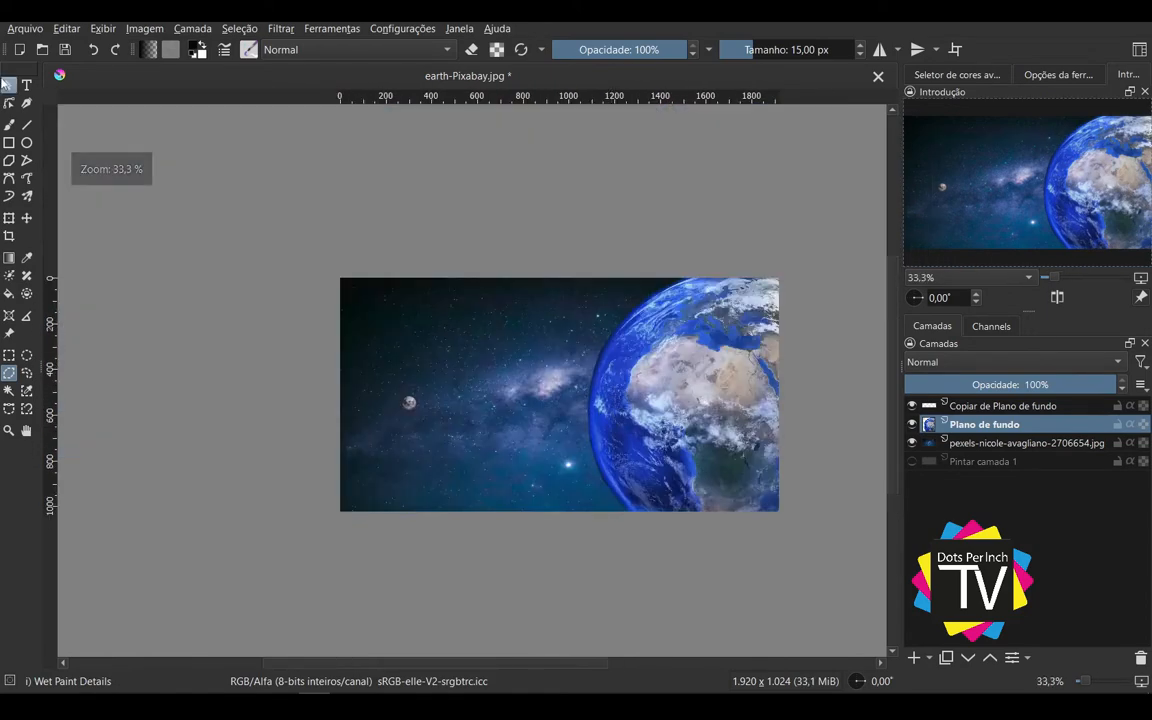
pyautogui.click(1031, 406)
pyautogui.hotkey('ctrl', 'g')
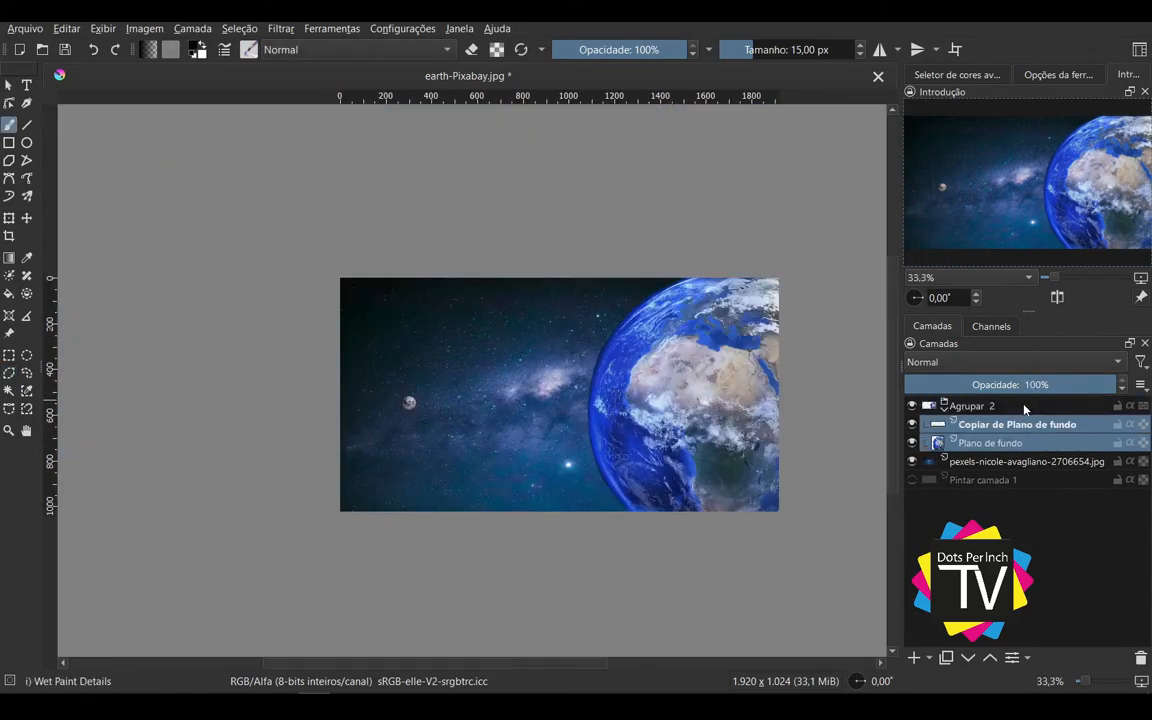
pyautogui.click(944, 413)
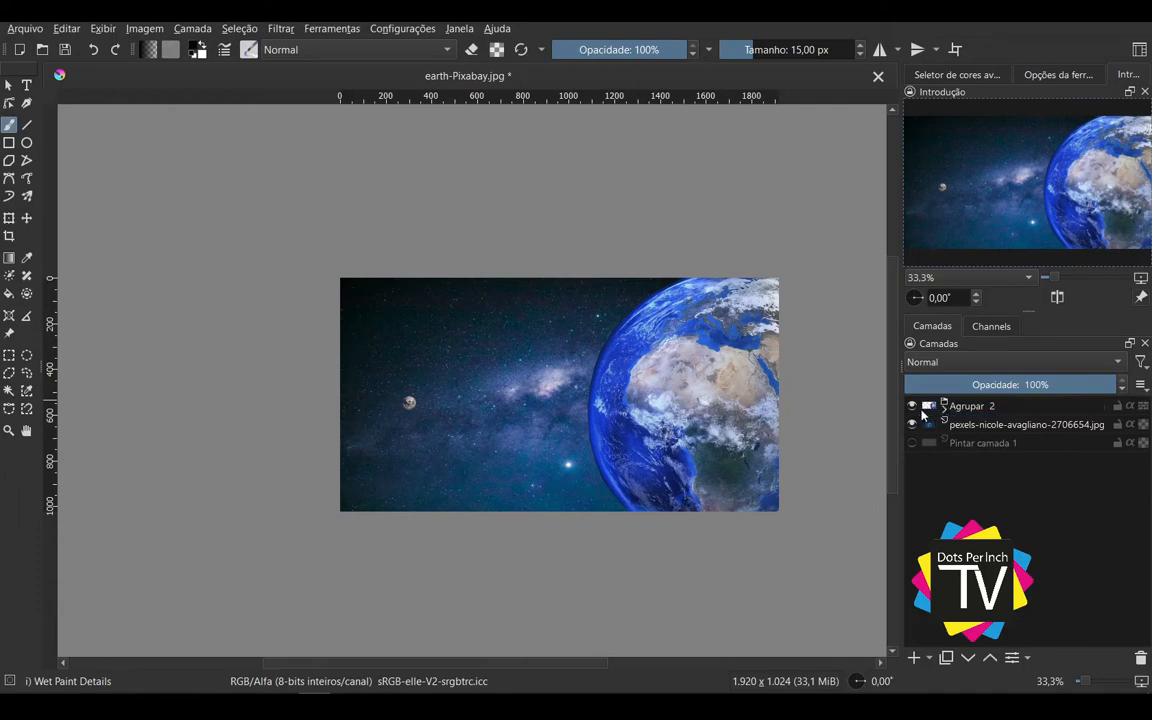
# Step: Browse the blending modes available for the Agrupar 2 group
pyautogui.click(966, 405)
pyautogui.click(1006, 364)
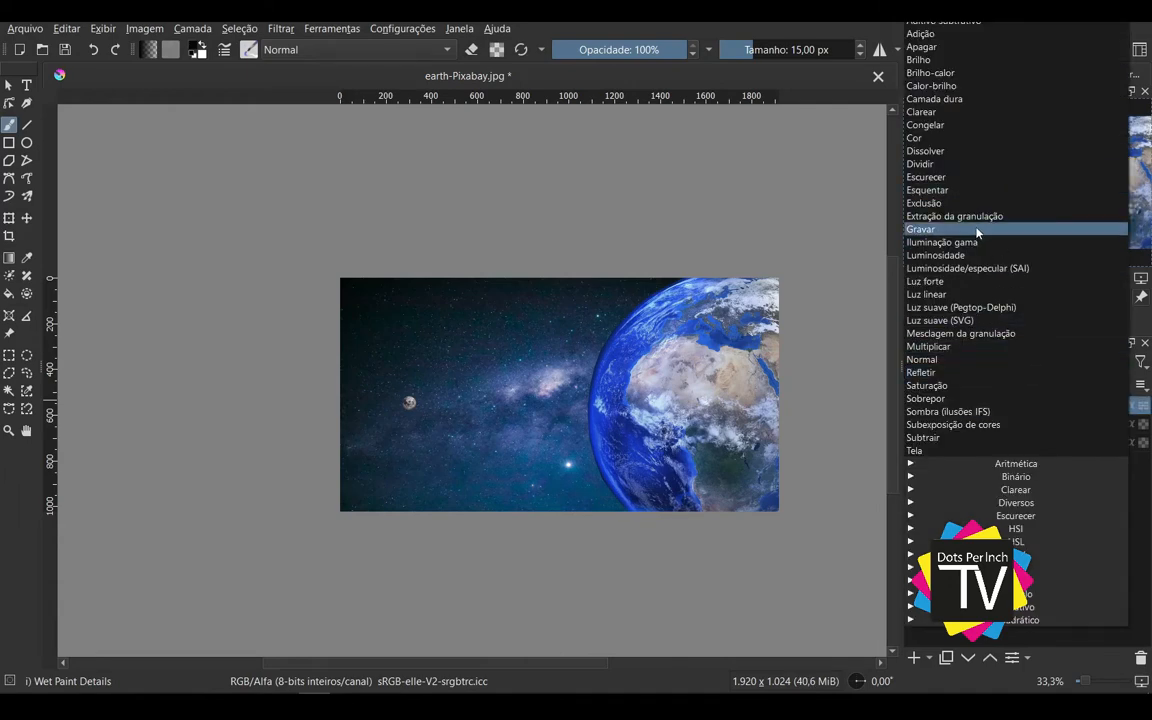
pyautogui.press('Escape')
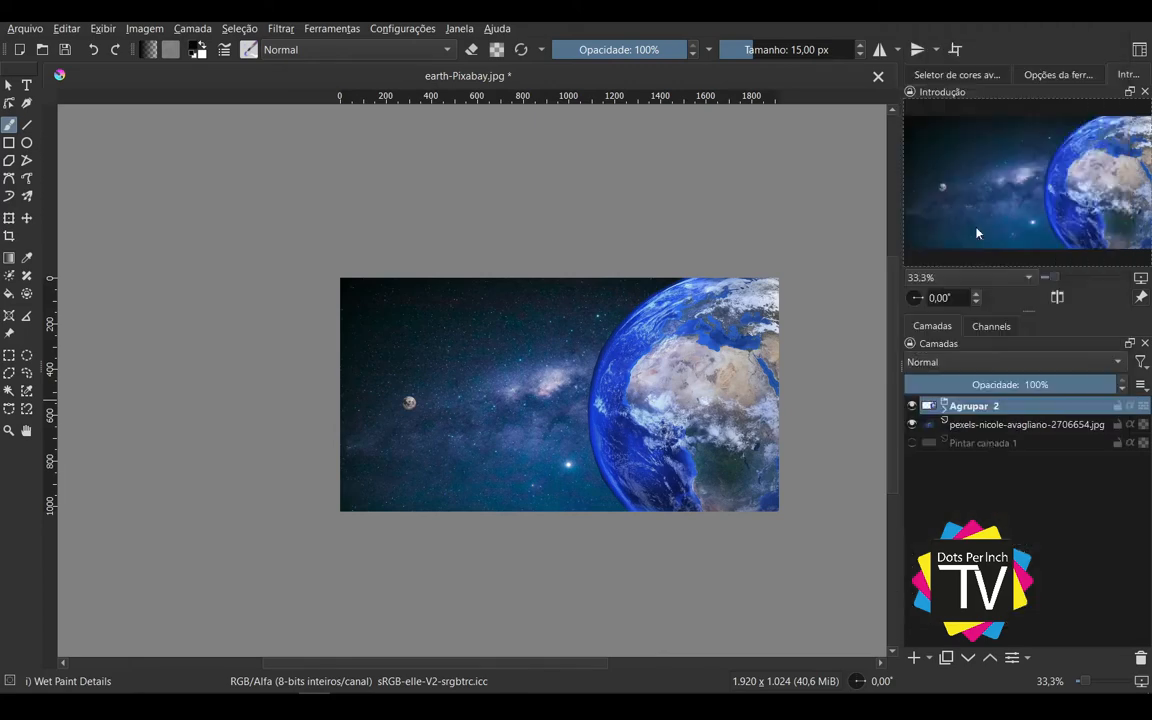
# Step: Expand the Agrupar 2 group, select its Copiar de Plano de fundo layer, and toggle the group's visibility off and on
pyautogui.click(944, 407)
pyautogui.click(1015, 426)
pyautogui.click(972, 442)
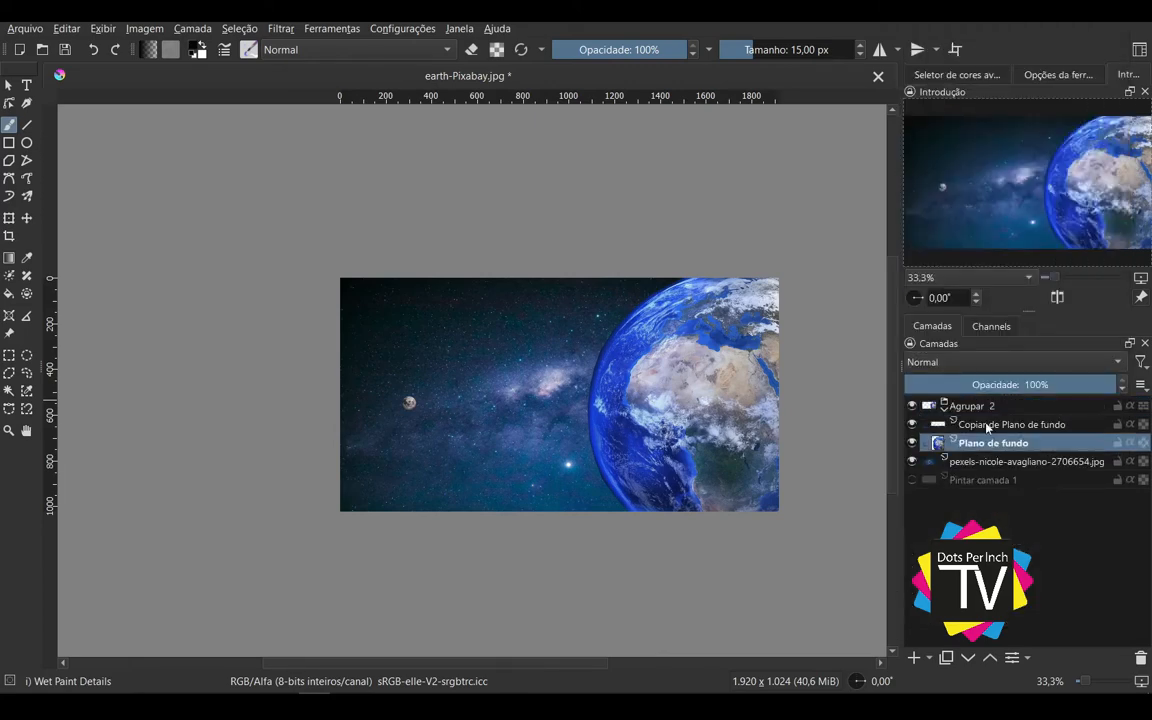
pyautogui.click(968, 418)
pyautogui.click(912, 407)
pyautogui.click(912, 407)
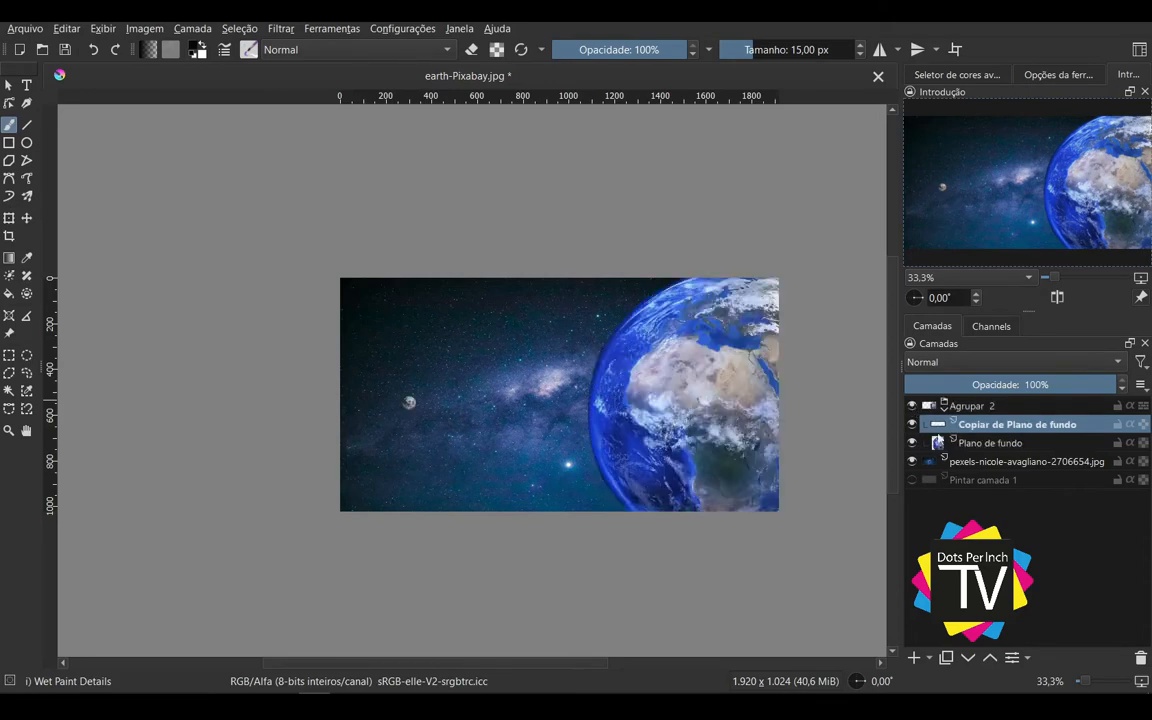
# Step: Try the Transform tool on the Moon layer with the Plano de fundo layer temporarily hidden
pyautogui.click(911, 442)
pyautogui.press('-')
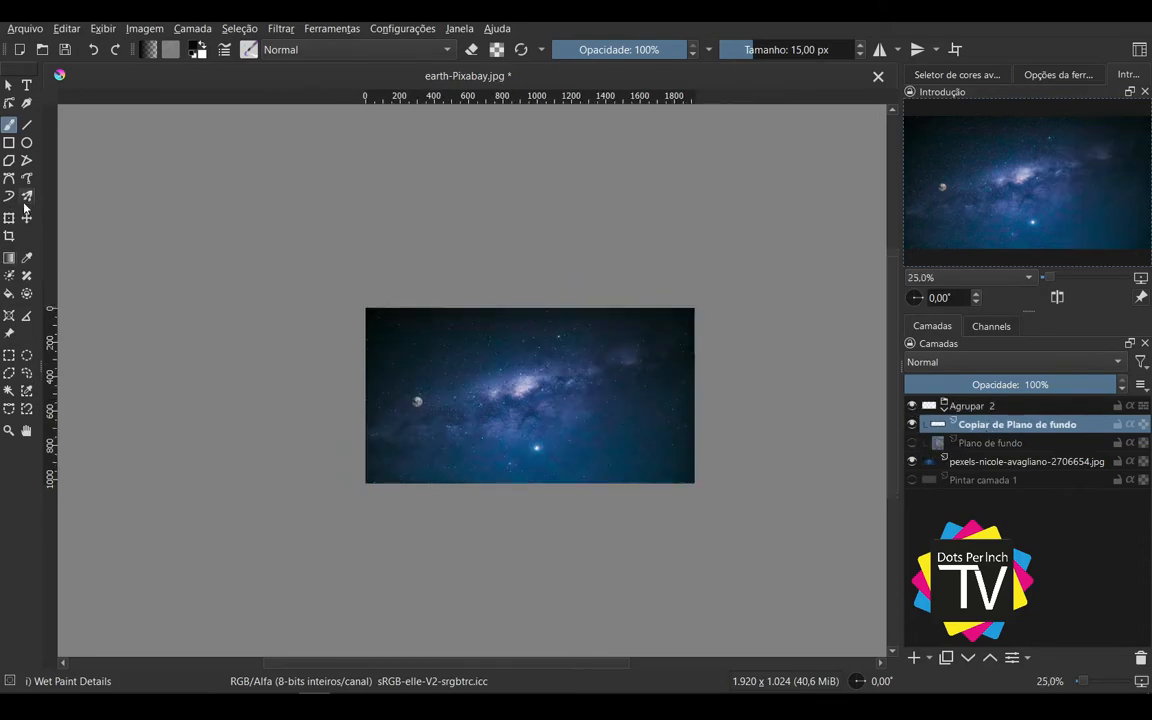
pyautogui.click(9, 218)
pyautogui.scroll(3, 491, 414)
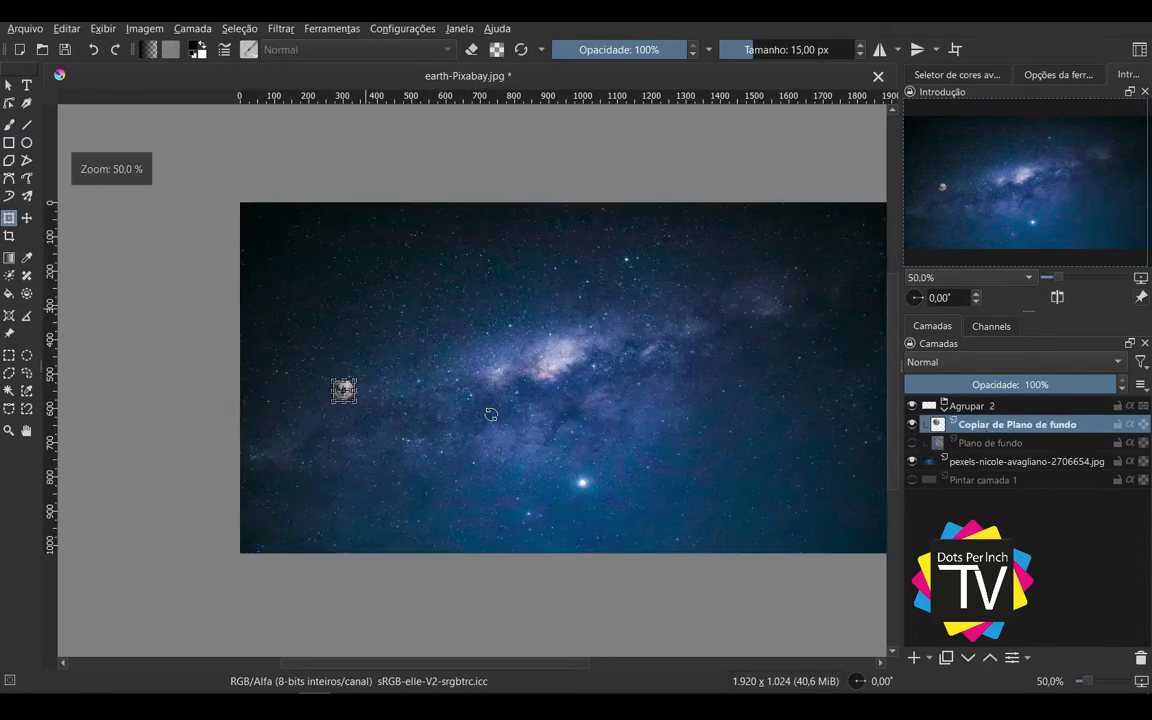
pyautogui.scroll(-1, 522, 404)
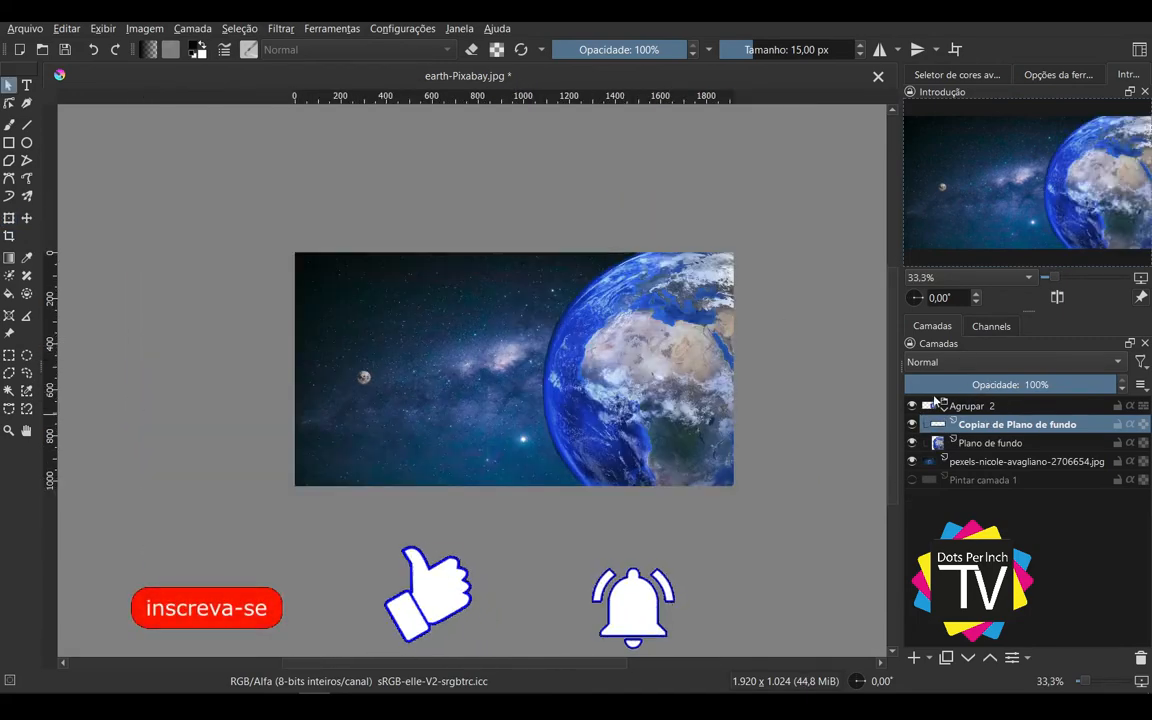
# Step: Set the blending mode of the Plano de fundo layer to Luz forte
pyautogui.press('b')
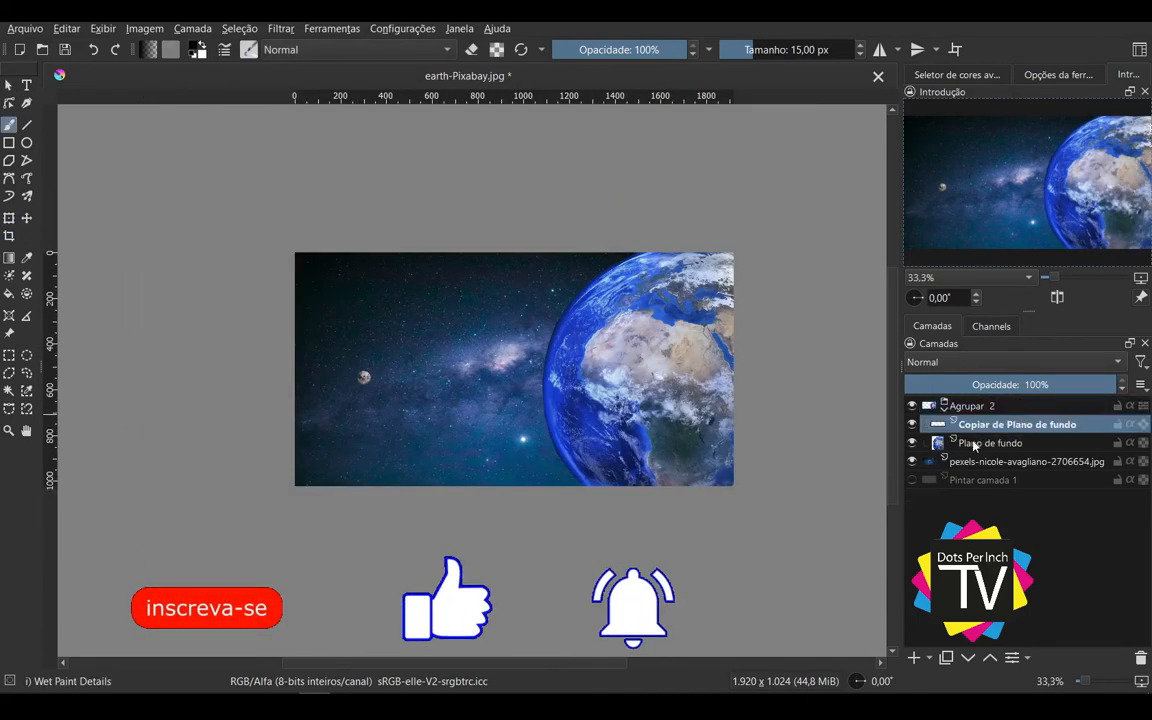
pyautogui.click(975, 443)
pyautogui.click(1005, 361)
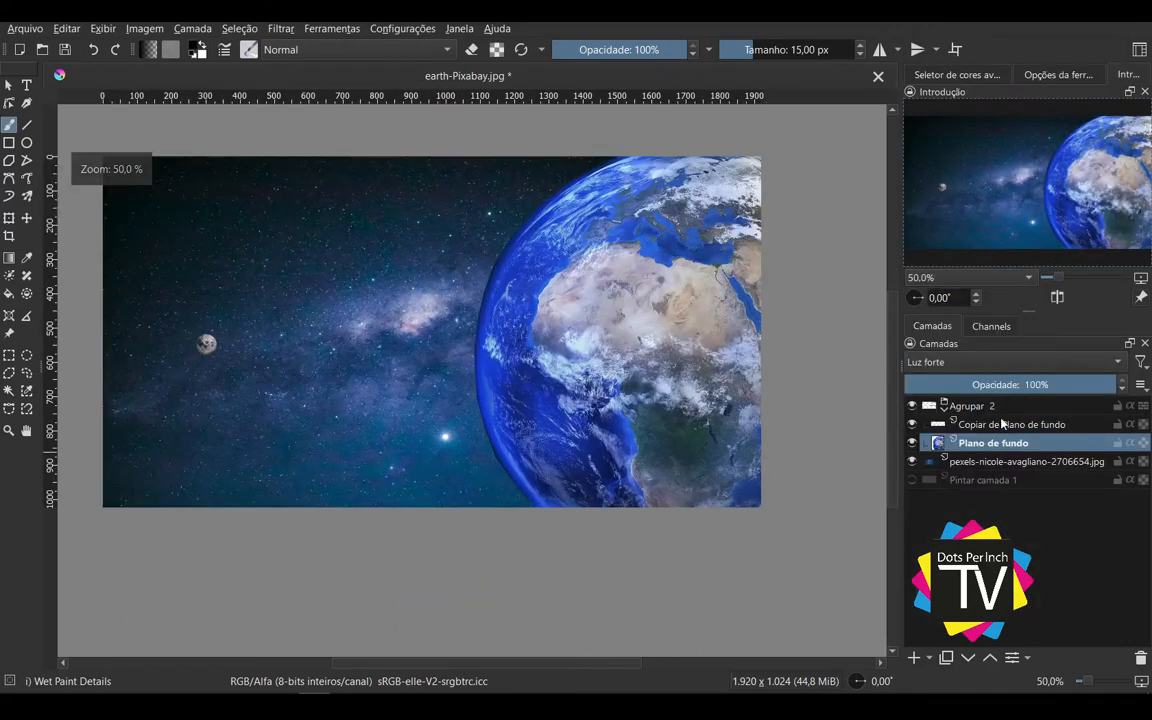
pyautogui.click(1017, 424)
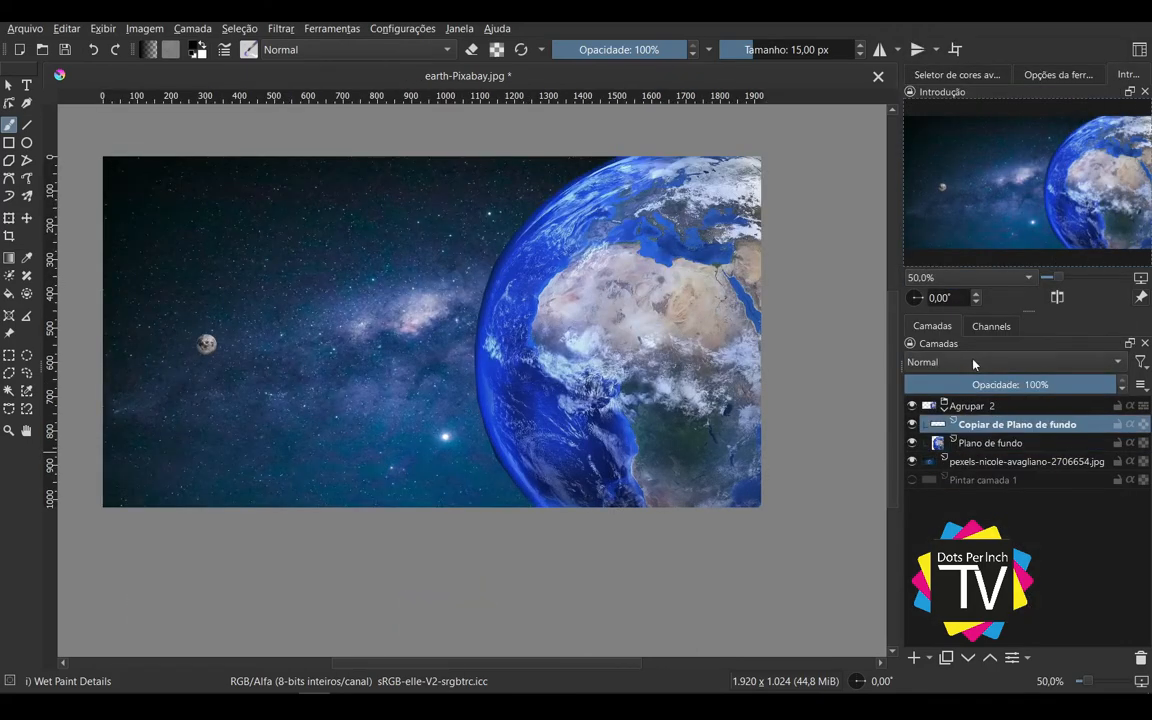
# Step: Try another blending mode and a lower opacity on the Copiar de Plano de fundo layer, and restore its opacity to 100%
pyautogui.click(974, 364)
pyautogui.click(973, 346)
pyautogui.moveTo(1017, 386); pyautogui.dragTo(984, 397)
pyautogui.moveTo(1034, 399); pyautogui.dragTo(1137, 399)
pyautogui.click(1016, 444)
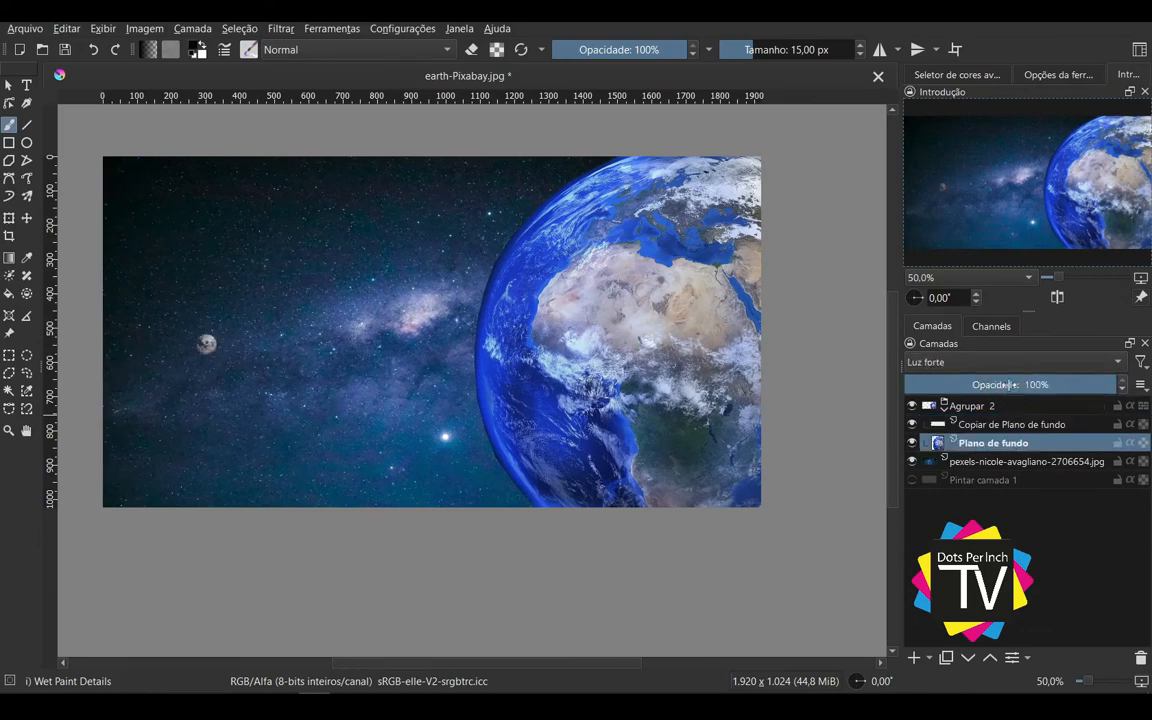
# Step: Rename the Plano de fundo layer as Terra and the Copiar de Plano de fundo layer as Lua
pyautogui.doubleClick(1000, 443)
pyautogui.write('Terra')
pyautogui.press('Return')
pyautogui.doubleClick(1001, 426)
pyautogui.write('Lua')
pyautogui.press('Return')
# Step: Rename the Agrupar 2 group as Earth, and collapse and re-expand it
pyautogui.doubleClick(965, 406)
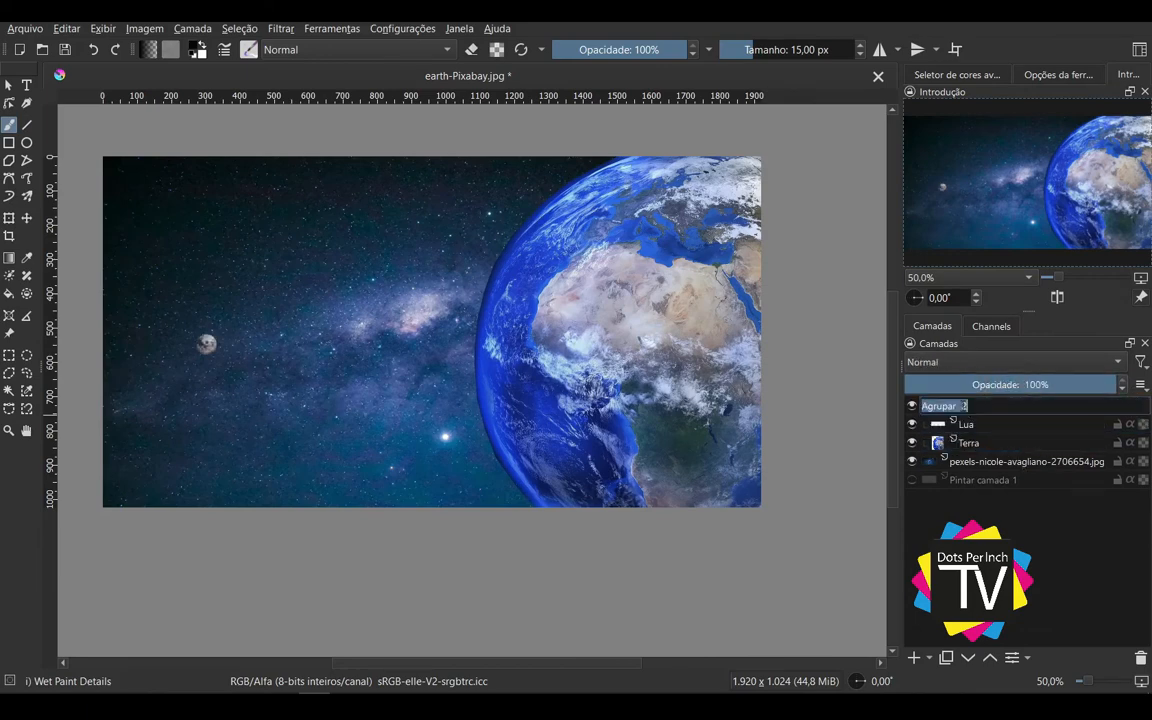
pyautogui.write('Earth')
pyautogui.press('Return')
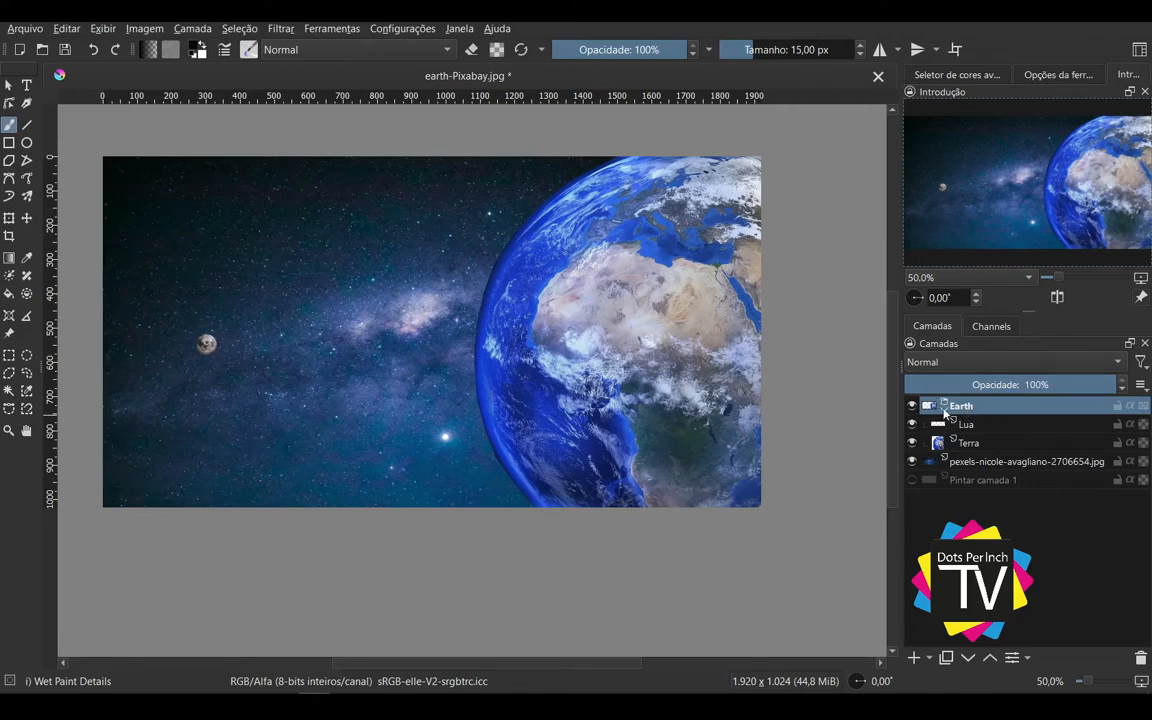
pyautogui.click(944, 409)
pyautogui.click(944, 409)
pyautogui.moveTo(553, 407); pyautogui.dragTo(594, 440)
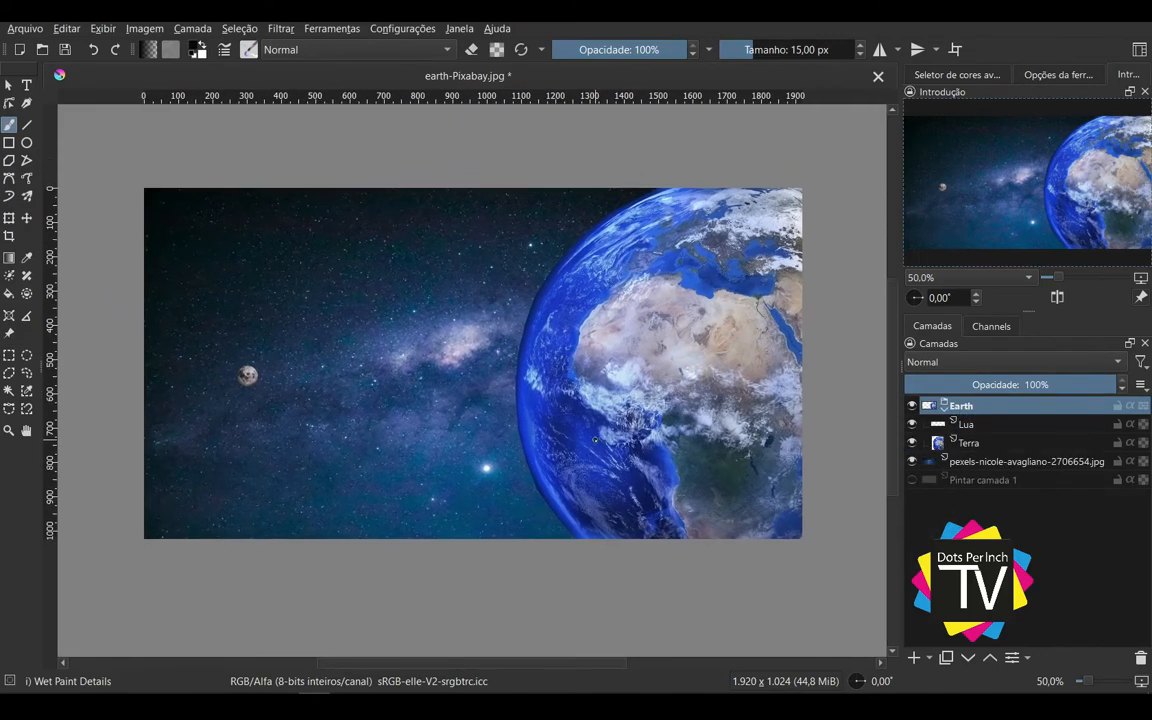
# Step: Set the Earth group's blending mode to Luz linear, and try varying the opacity of the group and its Lua layer
pyautogui.click(1005, 364)
pyautogui.click(960, 292)
pyautogui.moveTo(1060, 385); pyautogui.dragTo(1124, 385)
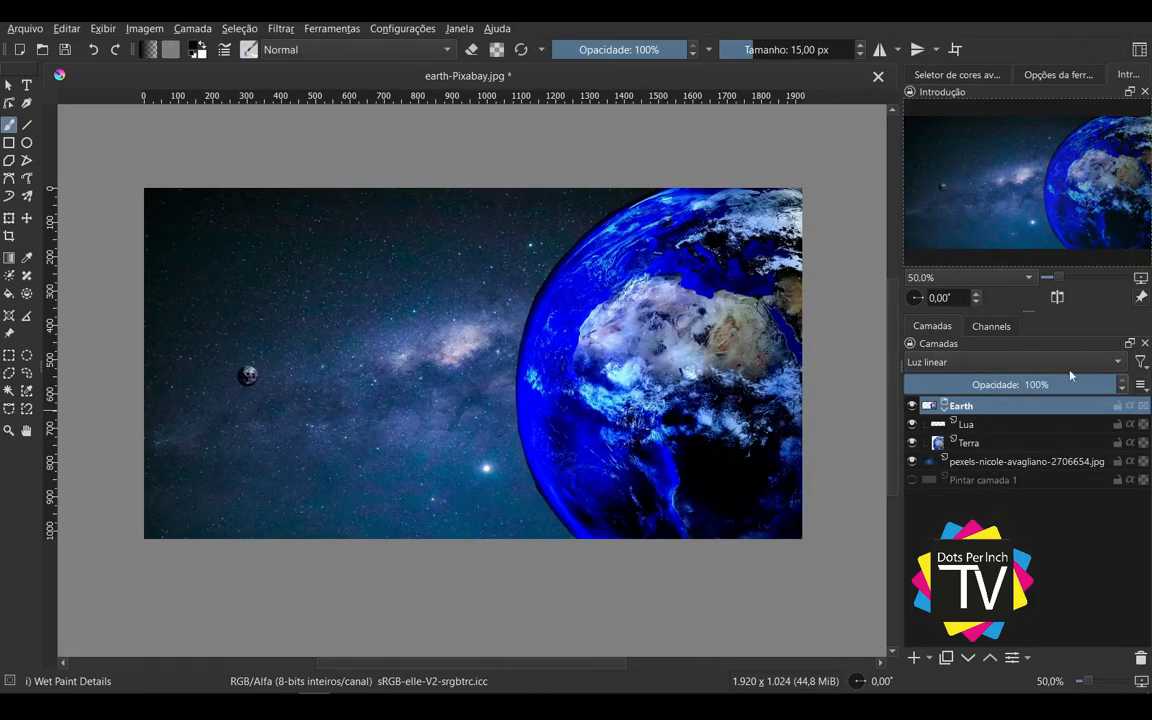
pyautogui.click(990, 428)
pyautogui.moveTo(1034, 384); pyautogui.dragTo(1146, 380)
# Step: Try the Brilho blending mode with 41% opacity on the Terra layer, and undo the opacity change
pyautogui.click(1000, 443)
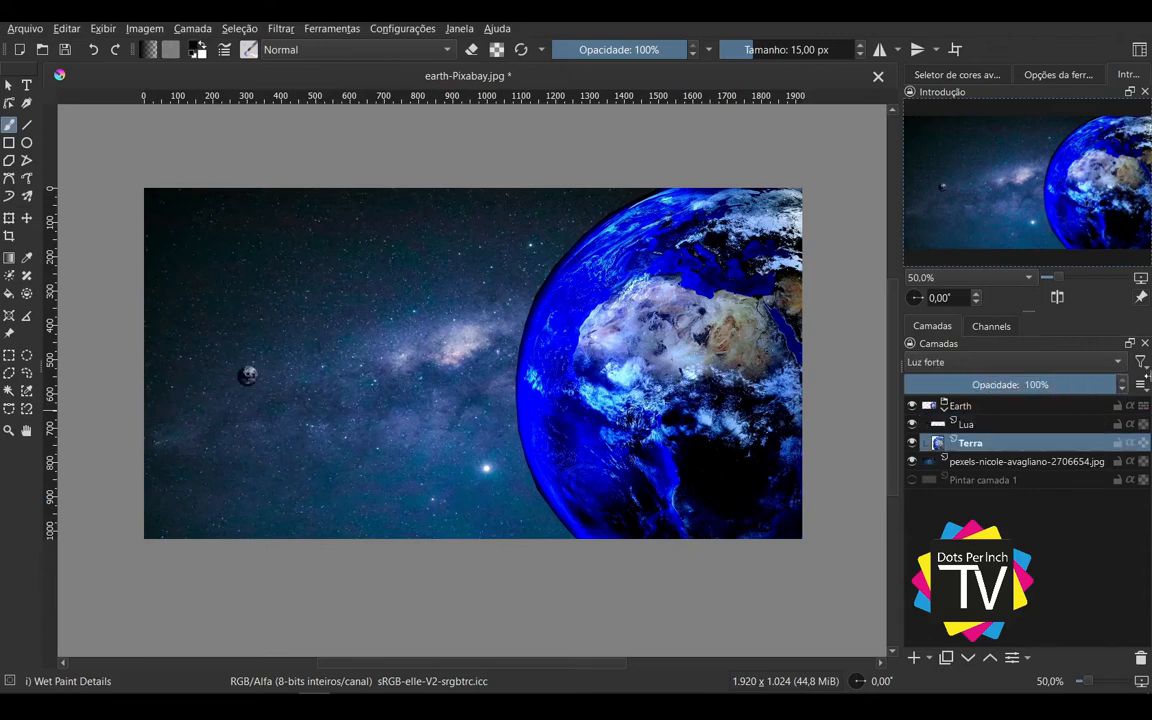
pyautogui.click(972, 426)
pyautogui.click(979, 444)
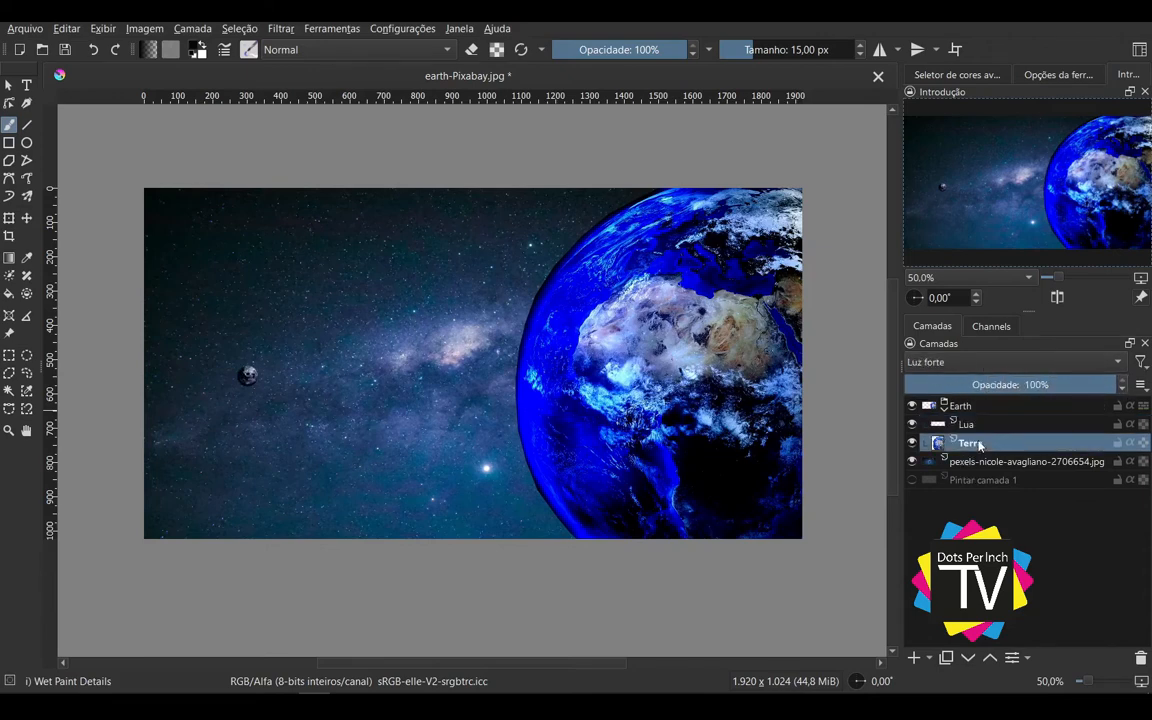
pyautogui.click(980, 364)
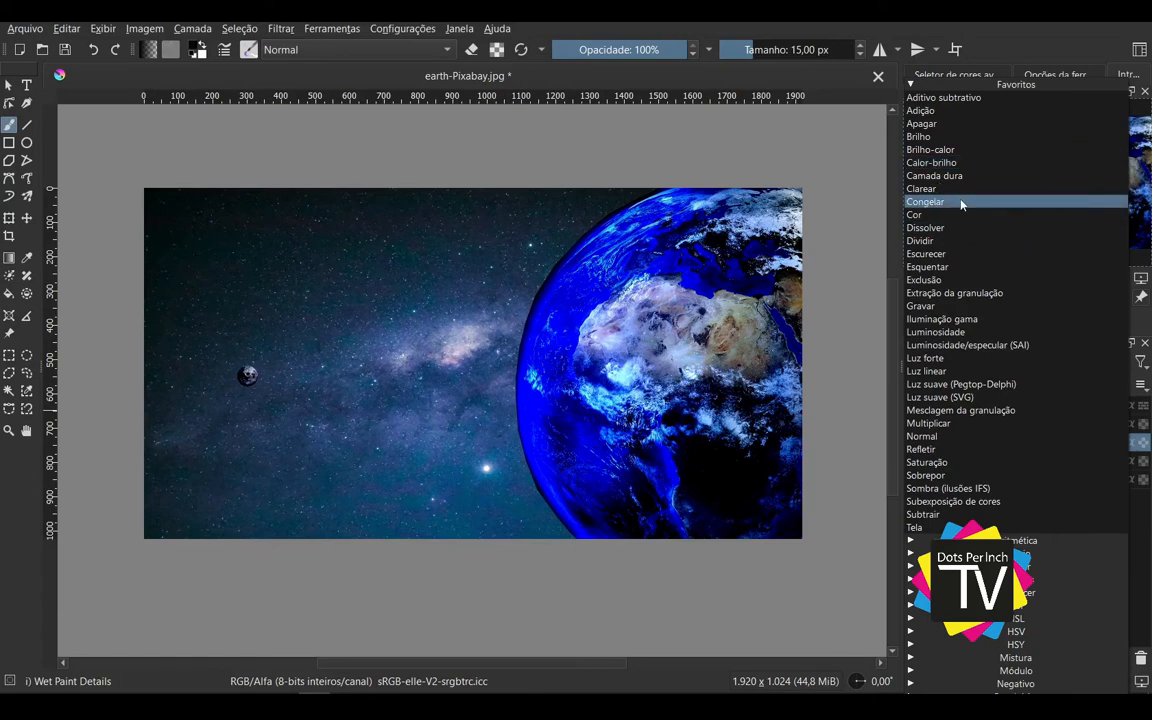
pyautogui.click(930, 136)
pyautogui.click(991, 384)
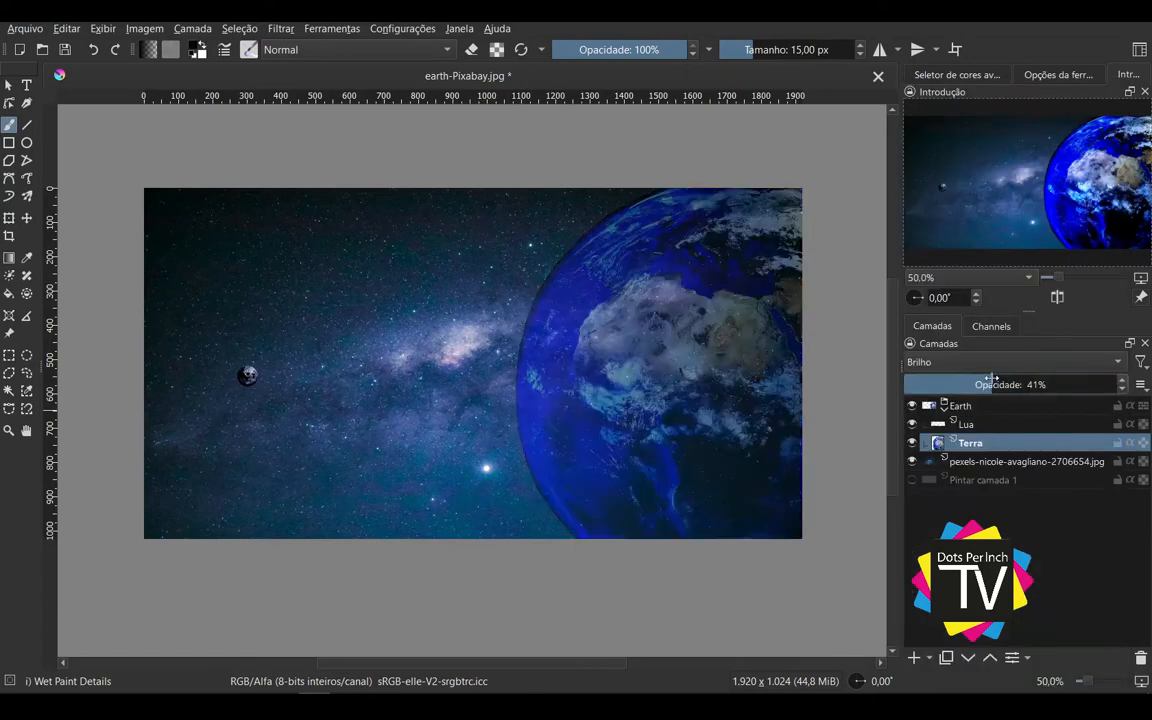
pyautogui.hotkey('ctrl', 'z')
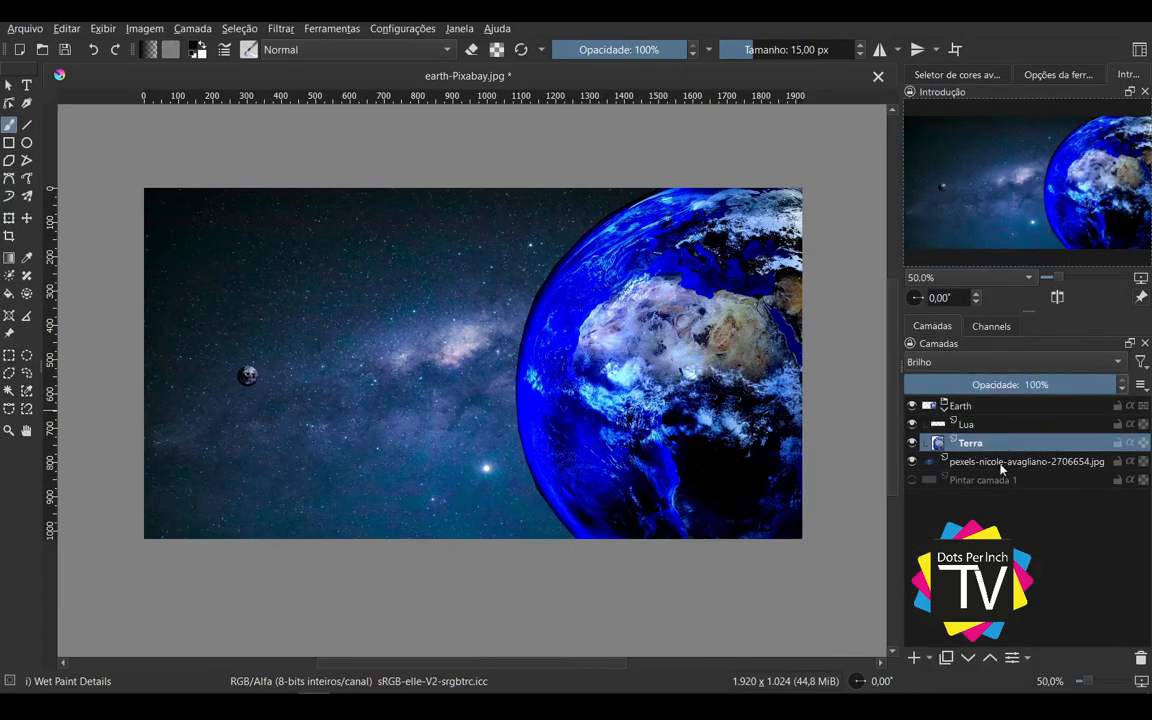
# Step: Show the Pintar camada 1 layer and rename the starry-sky photo layer as Espaço, keeping its blending mode Normal
pyautogui.click(929, 463)
pyautogui.click(1047, 364)
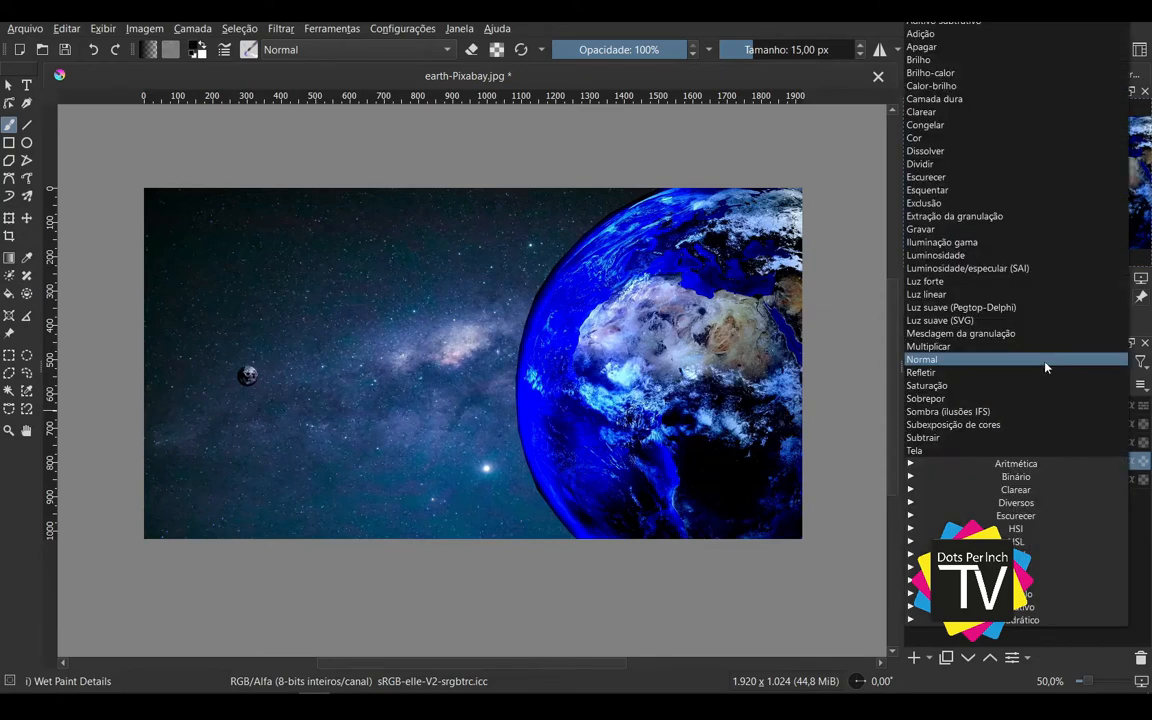
pyautogui.click(1047, 366)
pyautogui.doubleClick(1022, 463)
pyautogui.write('Espaço')
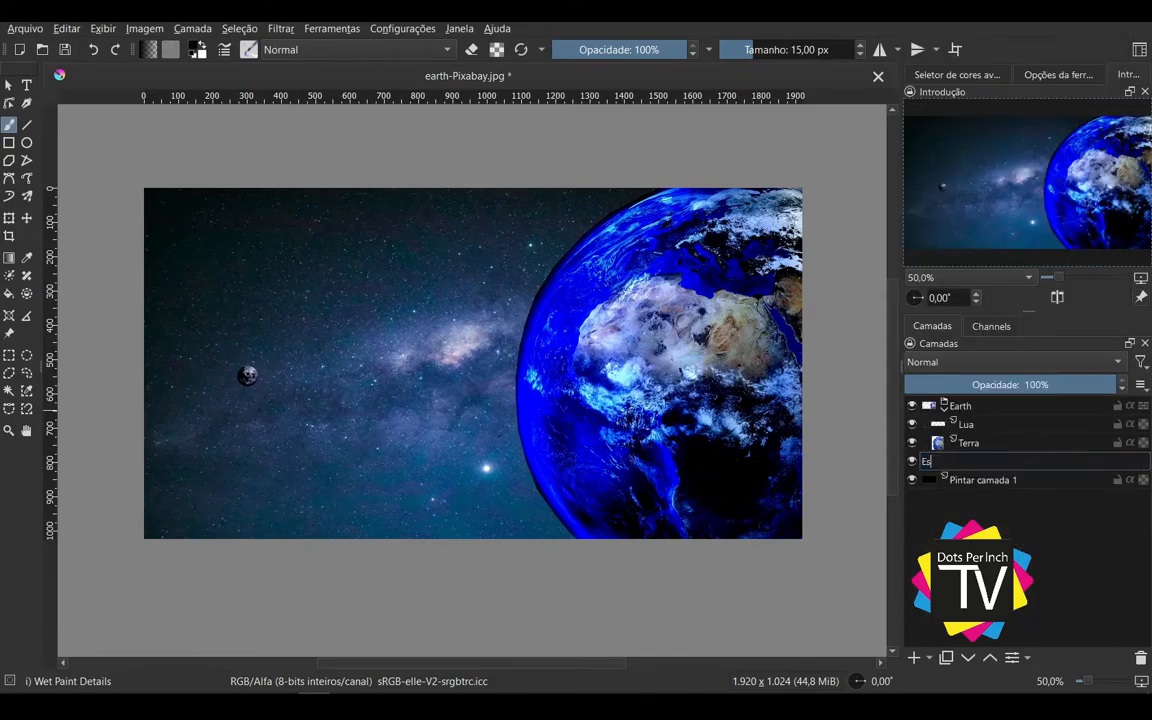
pyautogui.press('Return')
# Step: Set the Espaço layer's blending mode to Clarear, try a lower opacity, and restore it to 100%
pyautogui.click(1004, 364)
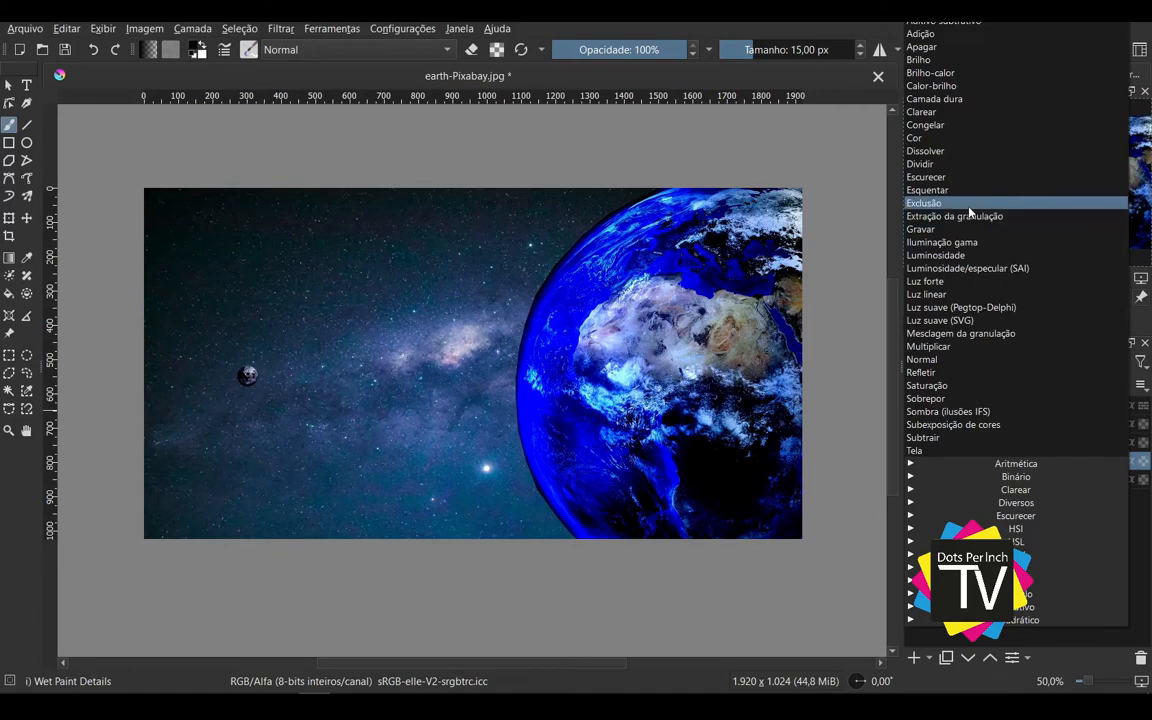
pyautogui.click(950, 112)
pyautogui.moveTo(1060, 384); pyautogui.dragTo(1141, 379)
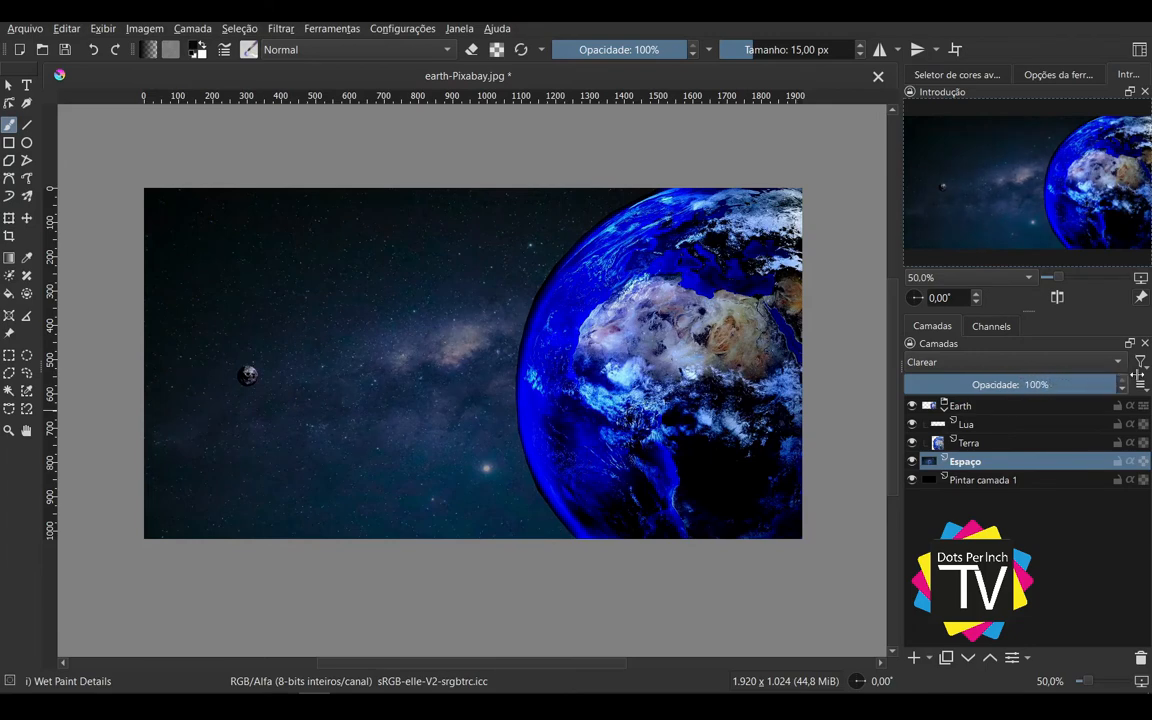
# Step: Try the Espaço layer above the Earth group at 67% opacity, and return it to 100% opacity below the group
pyautogui.moveTo(990, 470); pyautogui.dragTo(993, 395)
pyautogui.click(1046, 393)
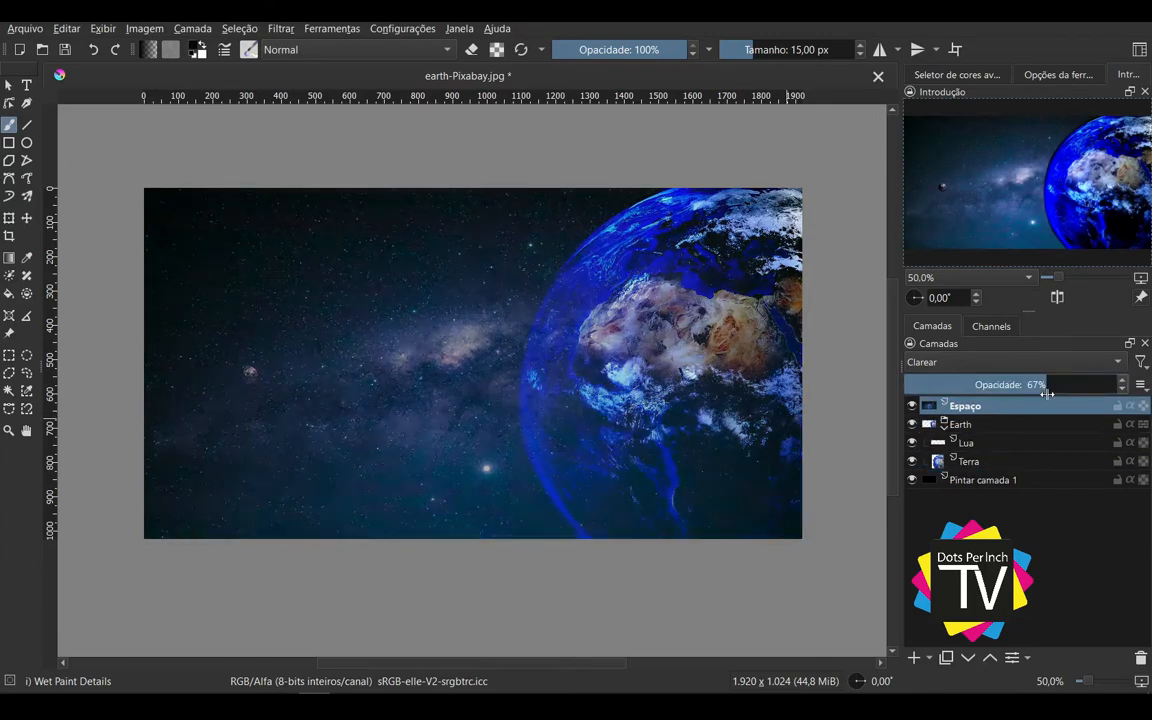
pyautogui.click(1062, 386)
pyautogui.moveTo(1062, 386); pyautogui.dragTo(1134, 392)
pyautogui.moveTo(1050, 404); pyautogui.dragTo(1054, 470)
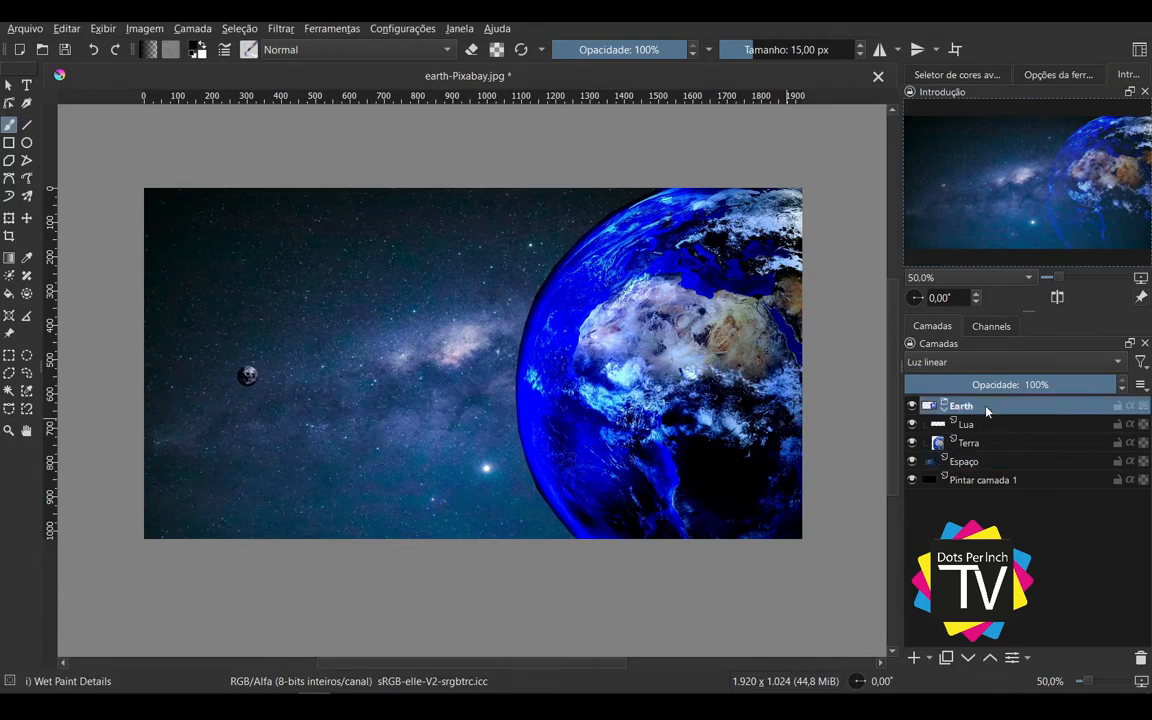
# Step: Set the Earth group's blending mode to Exclusão and its Lua layer's blending mode to Brilho
pyautogui.click(1010, 362)
pyautogui.click(990, 267)
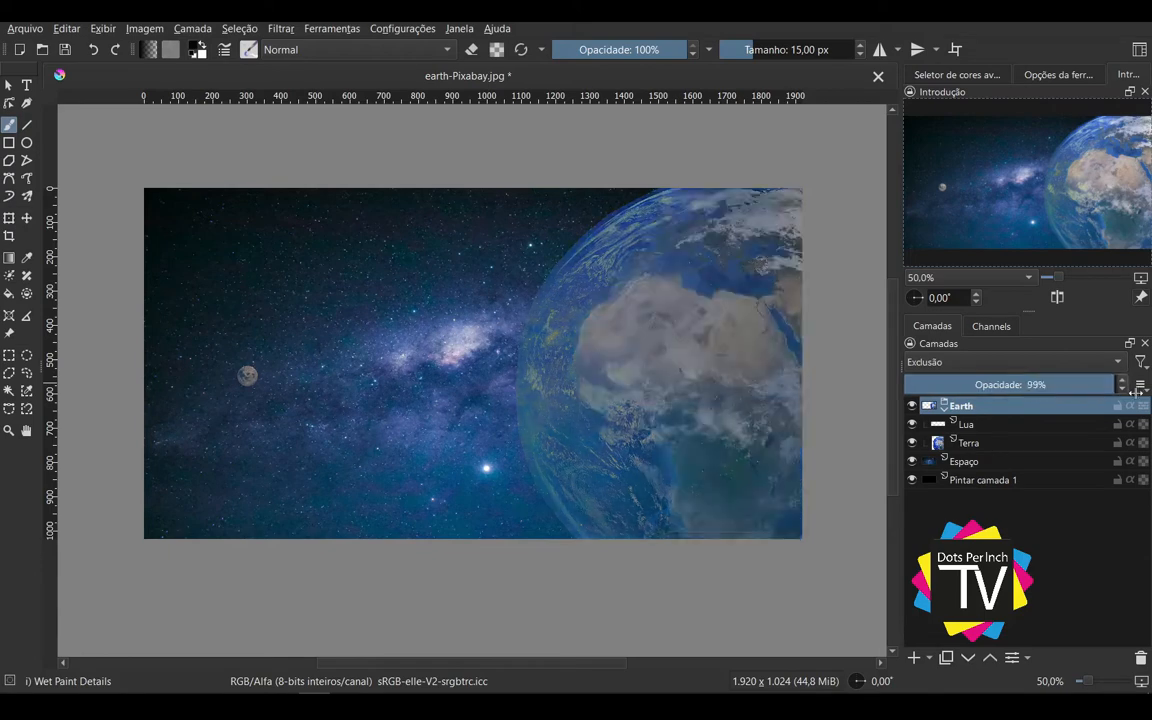
pyautogui.click(1000, 424)
pyautogui.click(1024, 370)
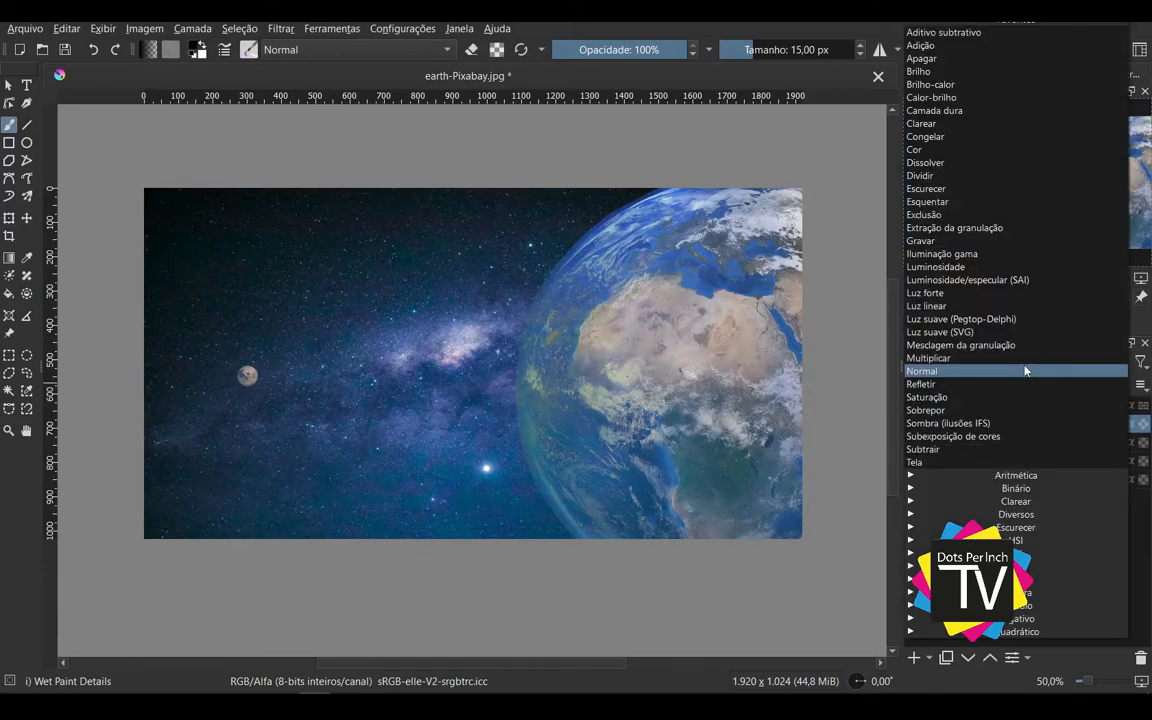
pyautogui.click(945, 71)
pyautogui.press('1')
pyautogui.scroll(-1, 345, 425)
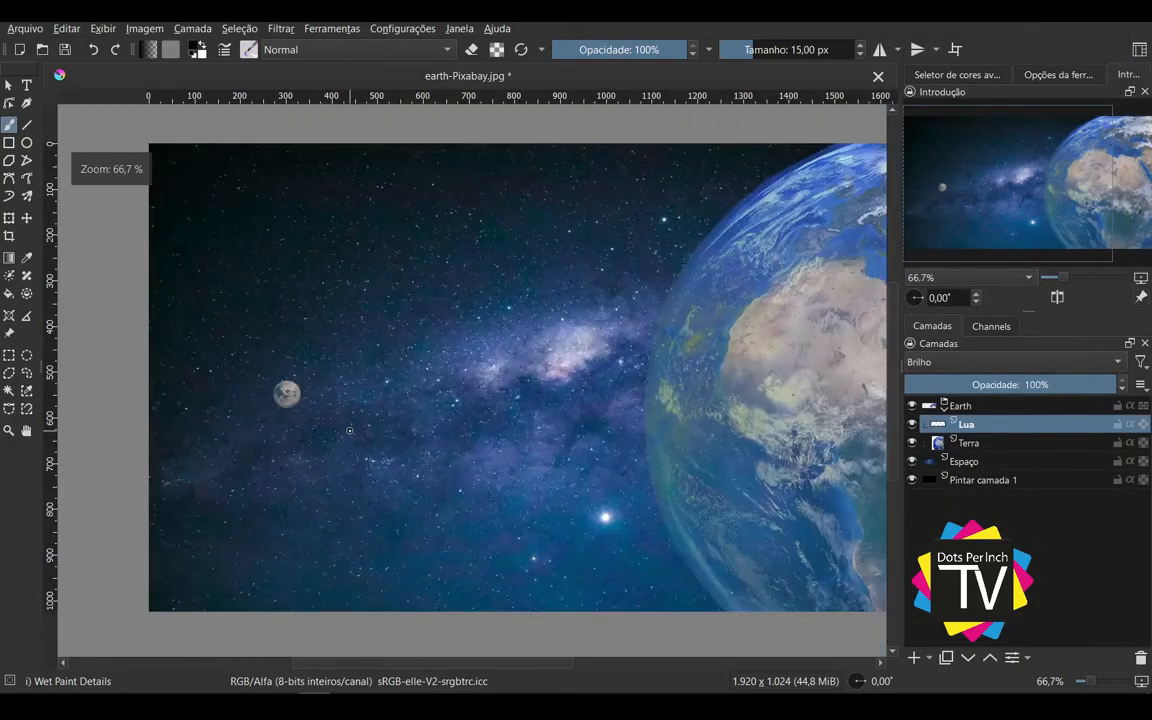
pyautogui.moveTo(481, 399); pyautogui.dragTo(416, 418)
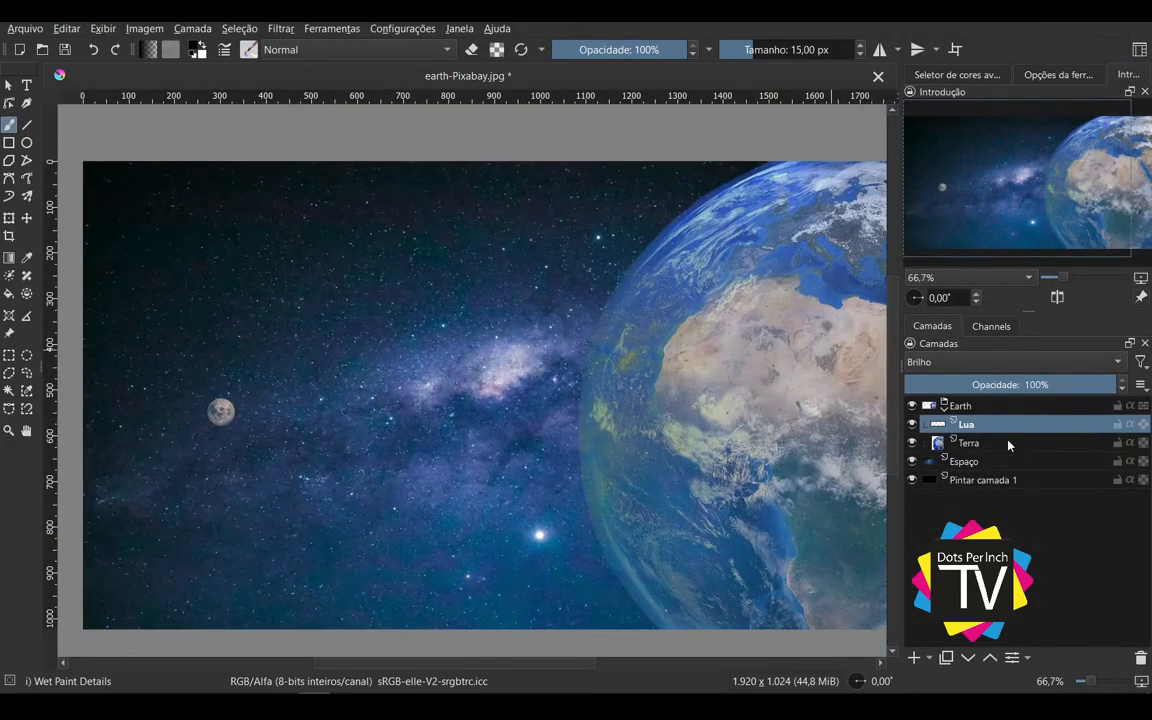
# Step: Try Luz linear at 69% opacity and the Multiplicar blending mode on the Terra layer
pyautogui.click(1008, 444)
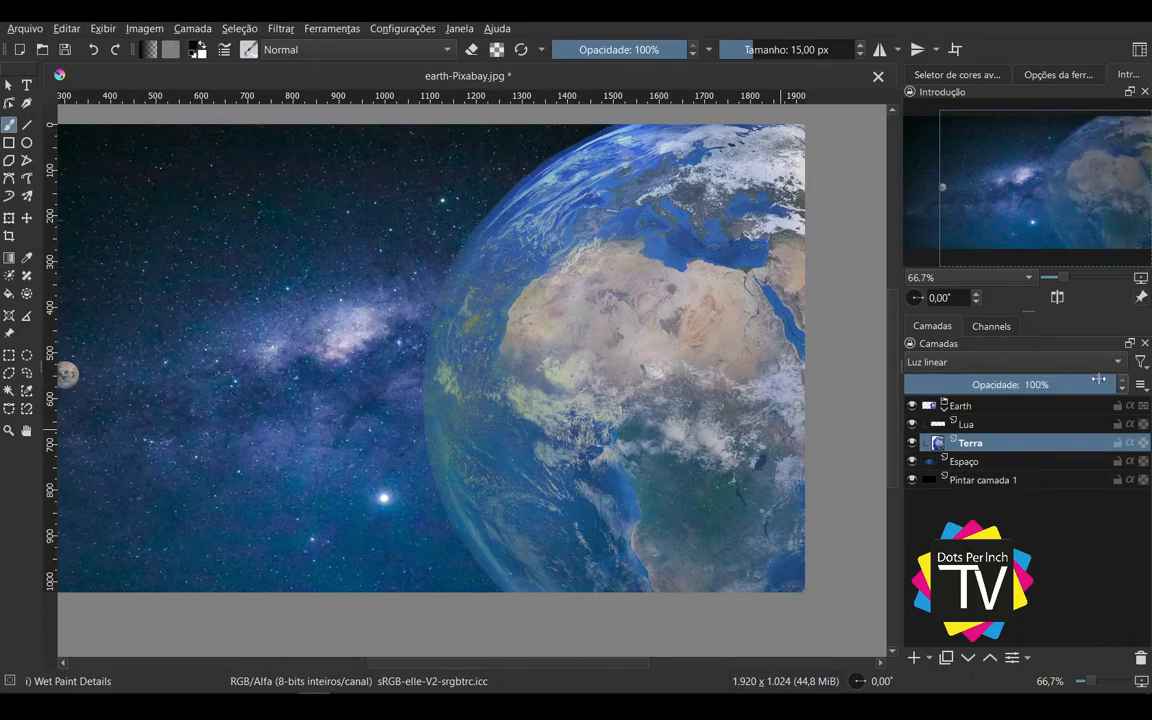
pyautogui.moveTo(1045, 384); pyautogui.dragTo(1050, 384)
pyautogui.scroll(-1, 508, 451)
pyautogui.moveTo(459, 380); pyautogui.dragTo(509, 386)
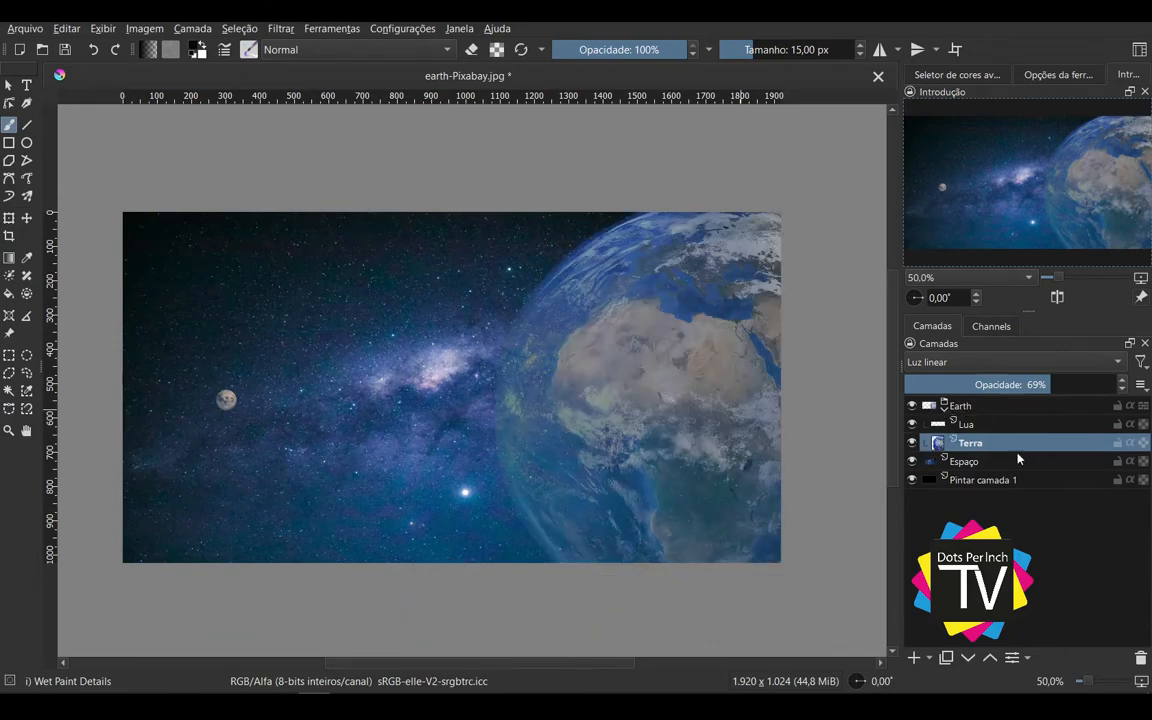
pyautogui.click(1079, 386)
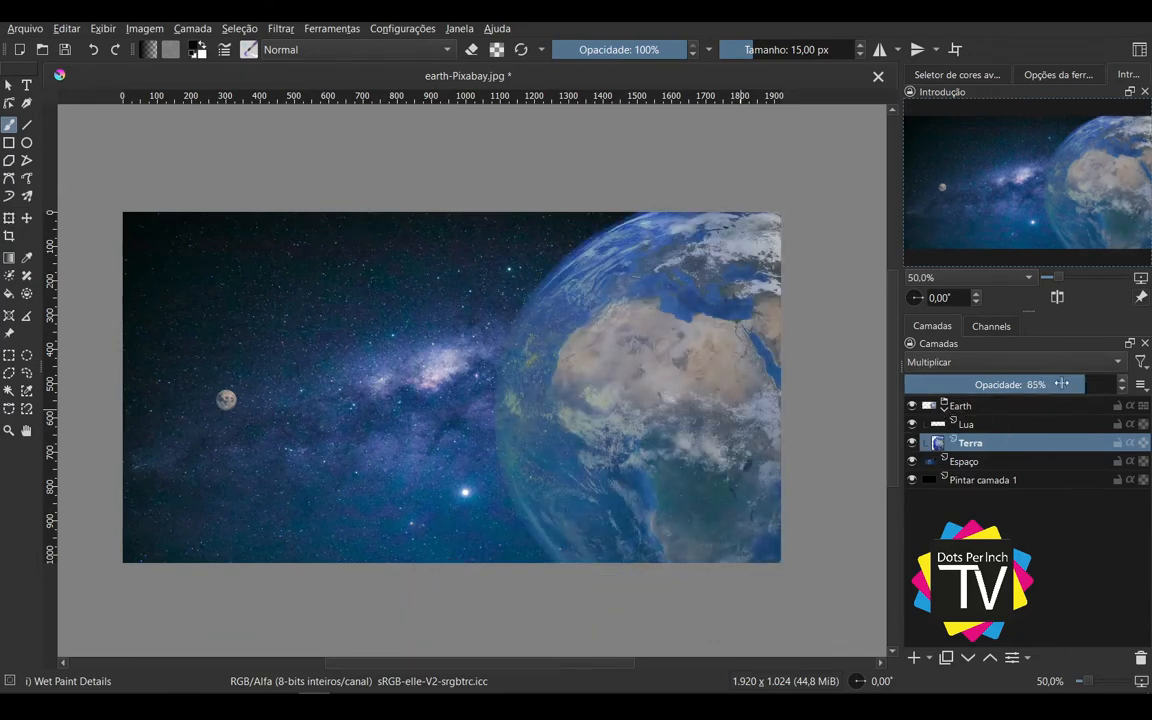
pyautogui.click(1059, 363)
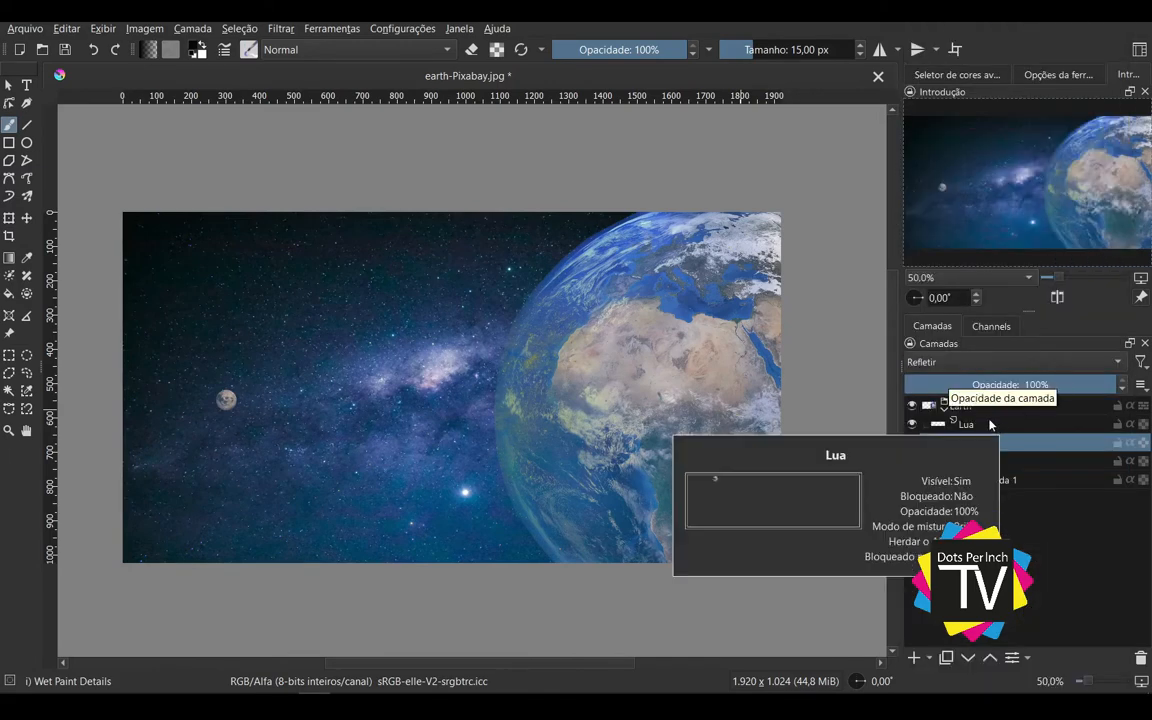
# Step: Set the Earth group's blending mode to Normal, and try Refletir on the Terra layer
pyautogui.click(993, 405)
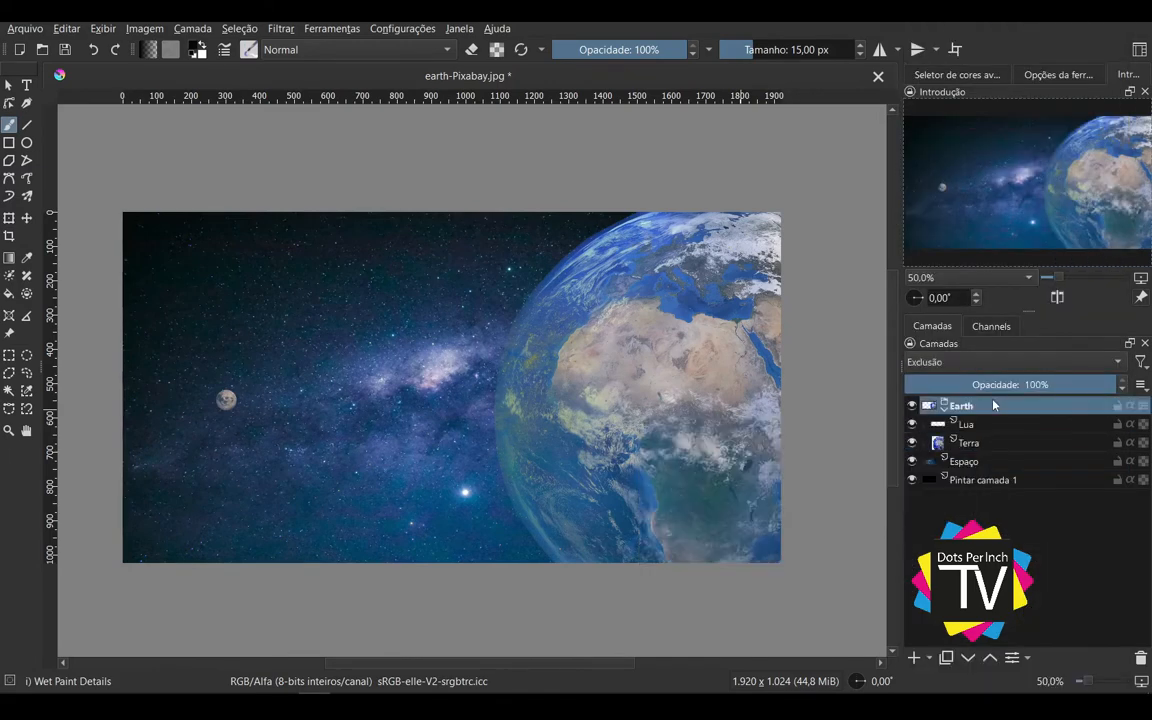
pyautogui.click(1010, 363)
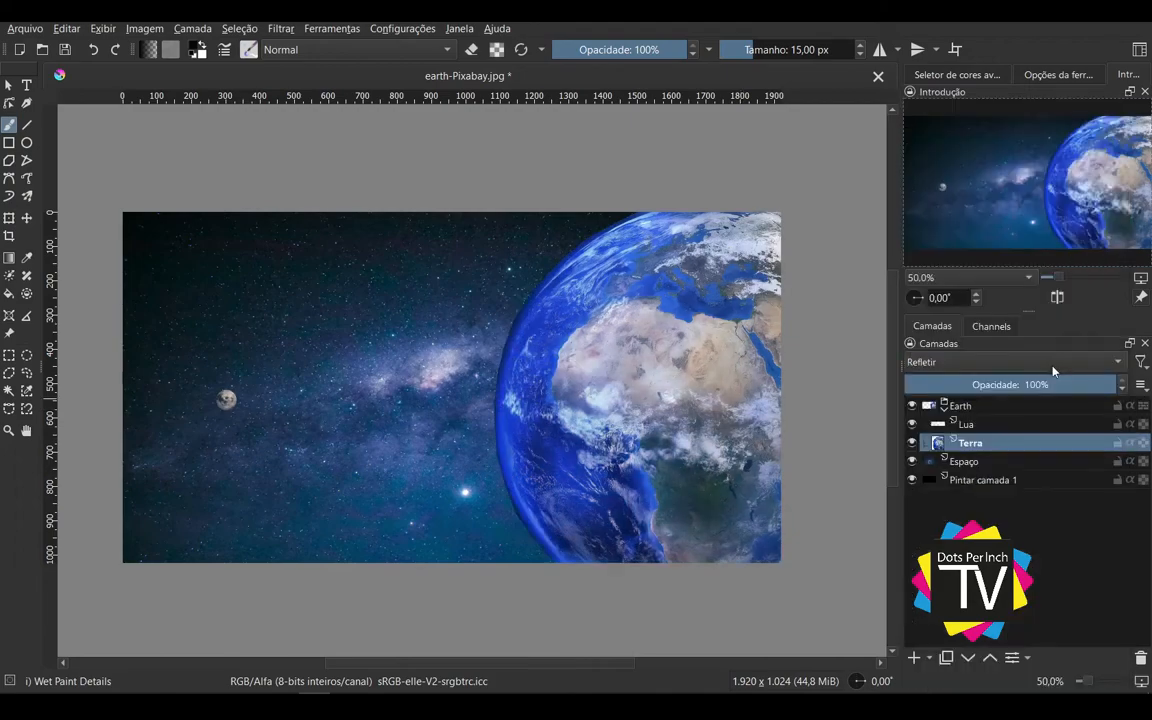
pyautogui.click(1053, 371)
pyautogui.click(1049, 398)
# Step: Try Saturação at reduced opacity on the Terra layer, undo the opacity change, and try Sombra (ilusões IFS)
pyautogui.click(1062, 365)
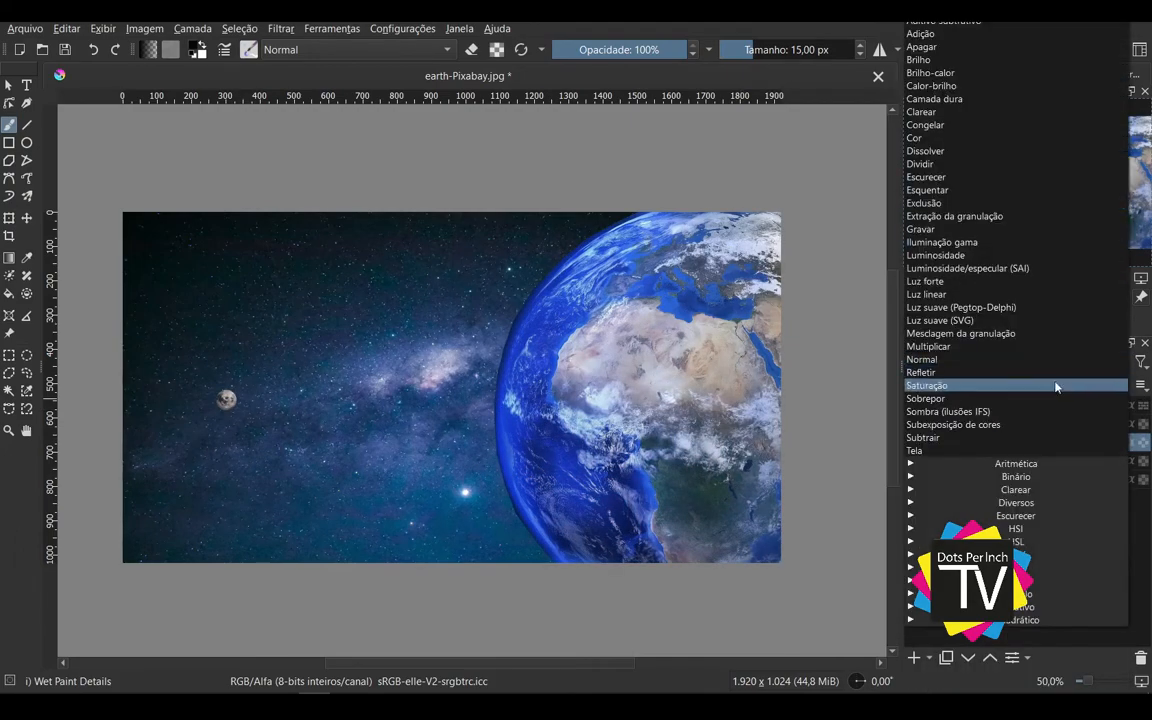
pyautogui.click(1056, 386)
pyautogui.moveTo(1082, 387); pyautogui.dragTo(1027, 386)
pyautogui.hotkey('ctrl', 'z')
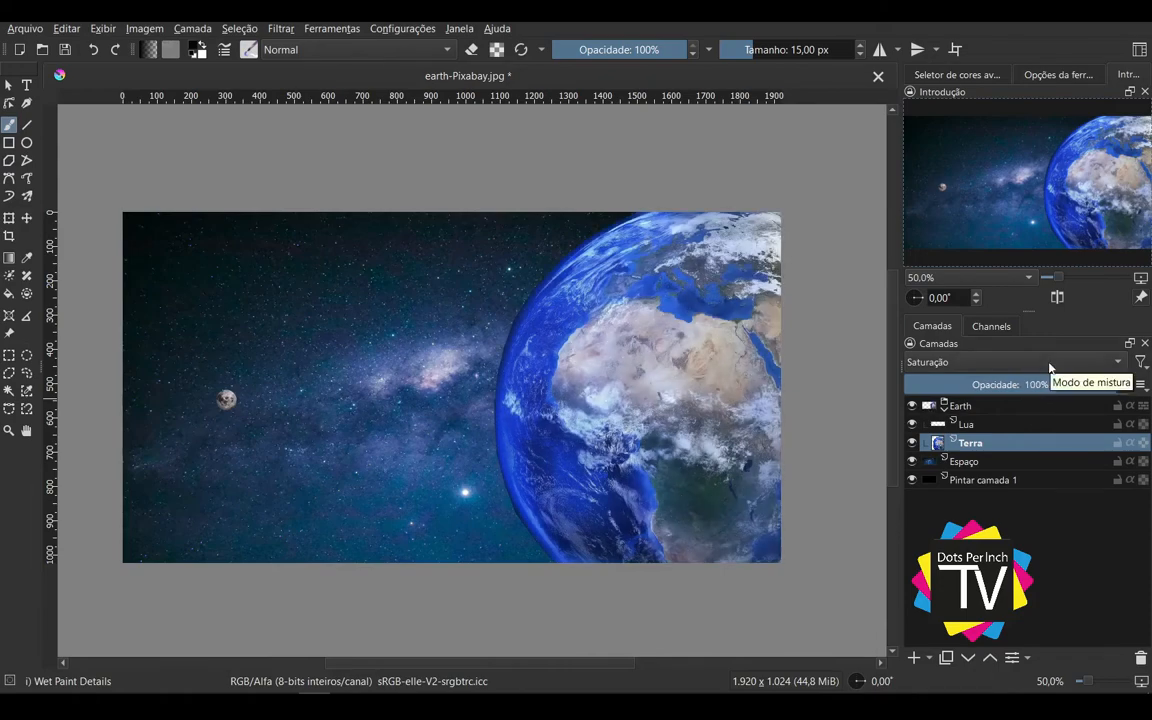
pyautogui.click(1050, 366)
pyautogui.click(1044, 411)
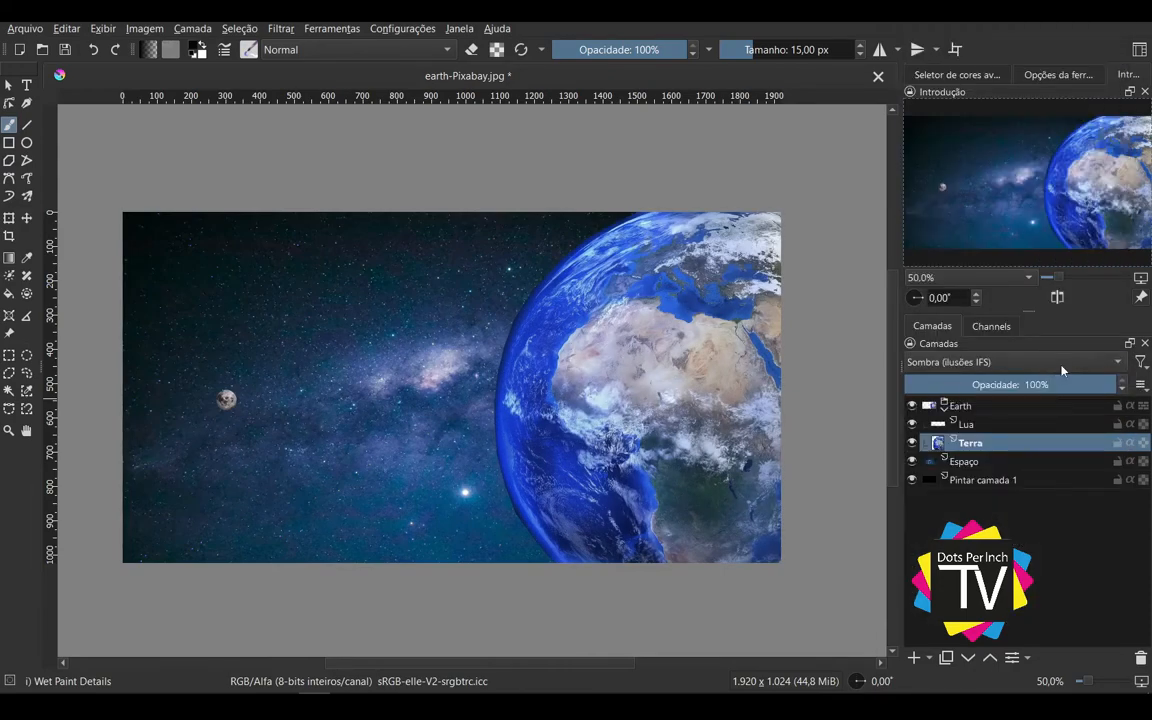
# Step: Set the Terra layer's blending mode to Exclusão and select the Earth group
pyautogui.click(1000, 362)
pyautogui.click(1041, 201)
pyautogui.click(1040, 362)
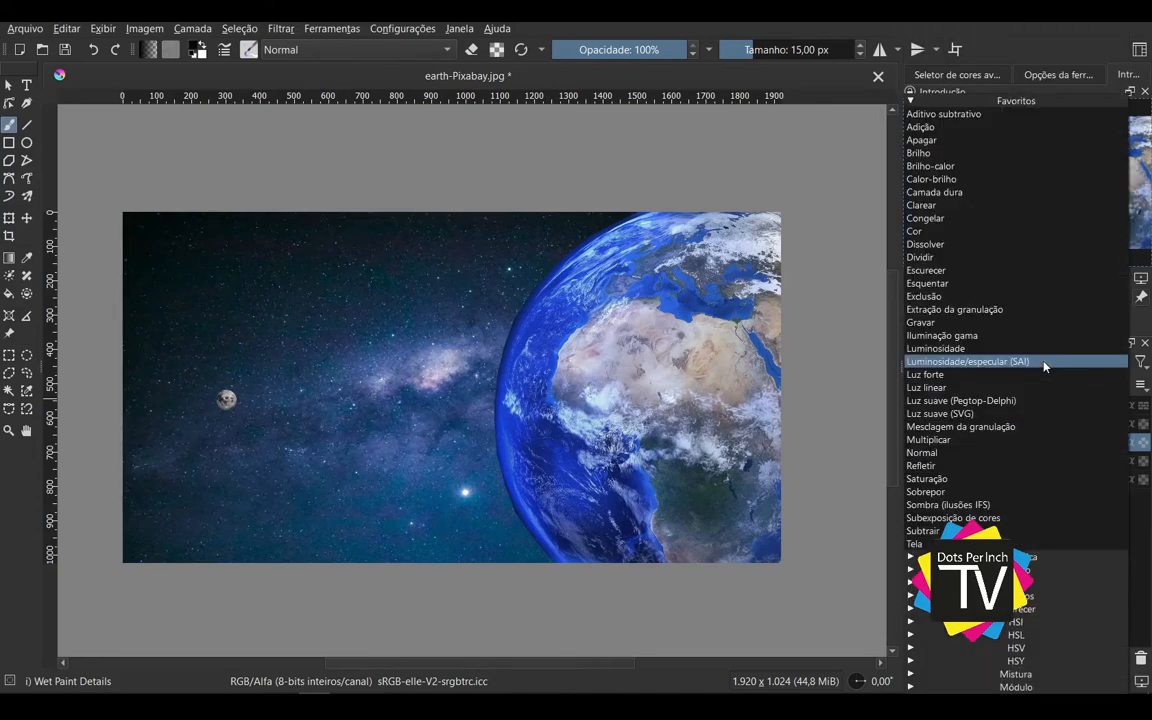
pyautogui.click(960, 410)
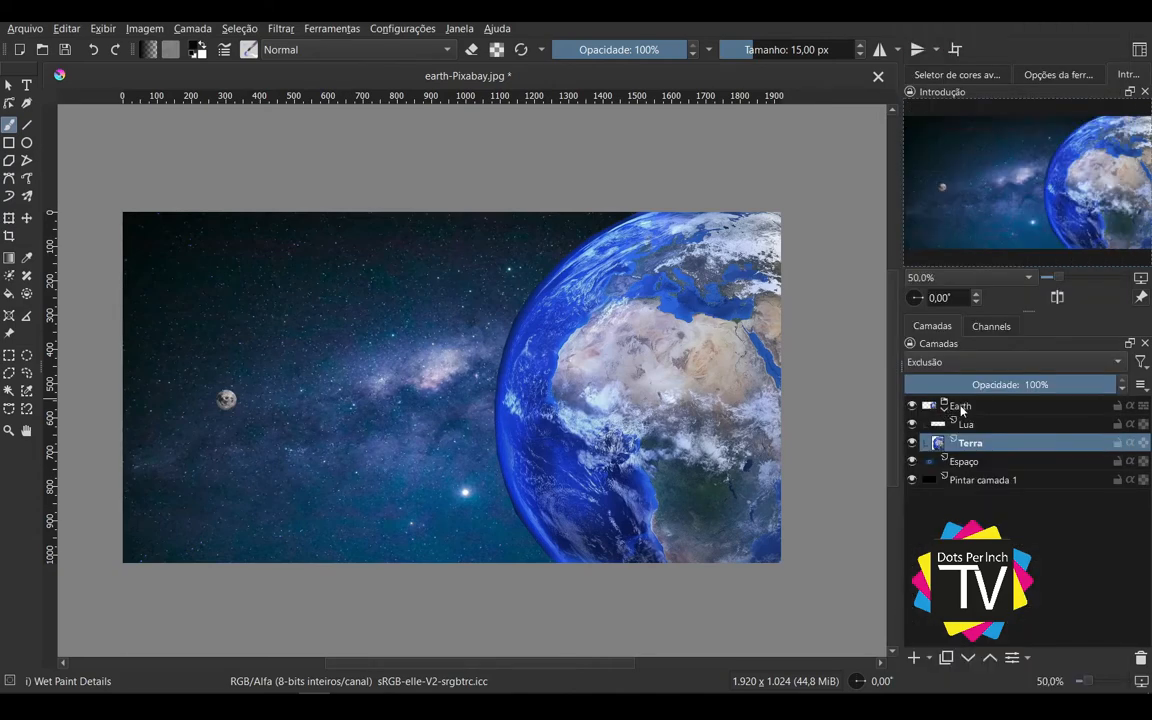
pyautogui.click(993, 407)
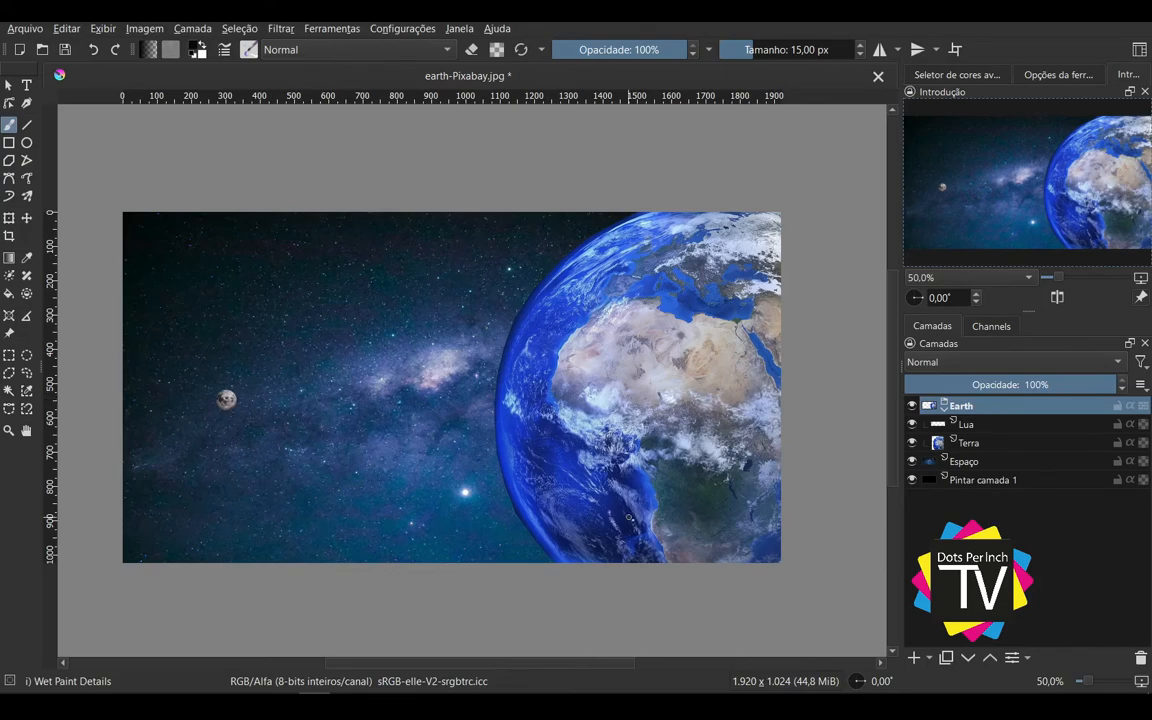
# Step: Move the Lua and Terra layers out of the Earth group and delete the emptied group
pyautogui.moveTo(629, 517); pyautogui.dragTo(651, 524)
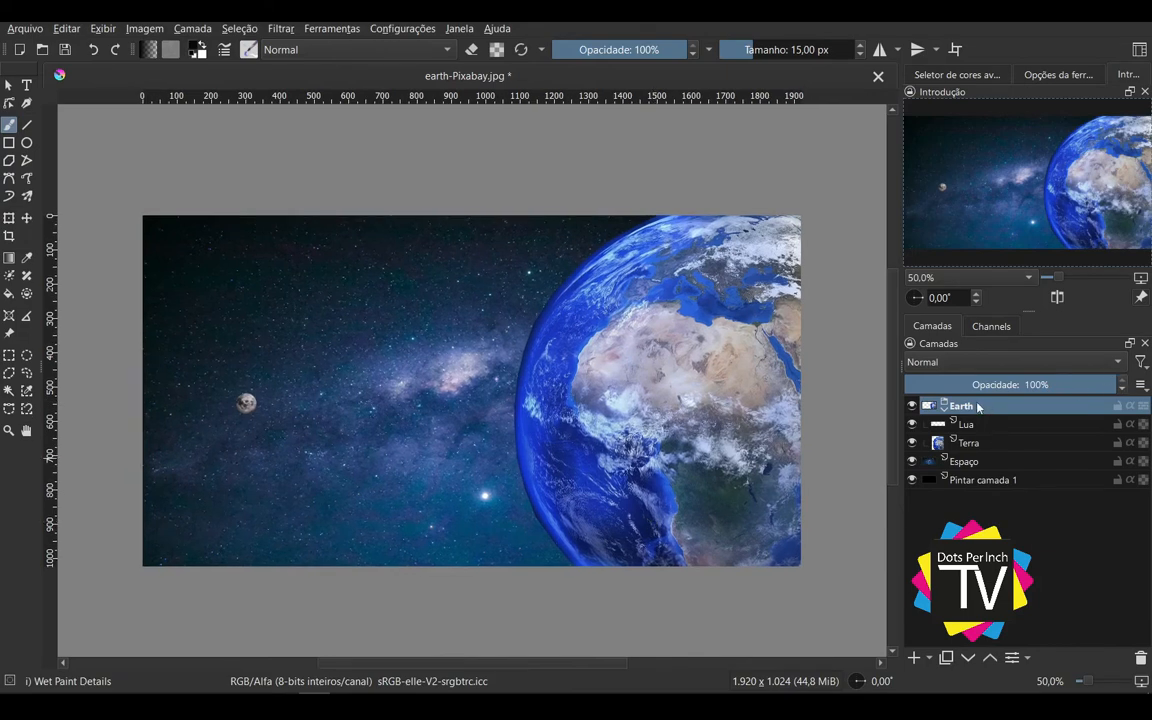
pyautogui.moveTo(968, 425)
pyautogui.mouseDown()
pyautogui.moveTo(992, 391)
pyautogui.moveTo(975, 417)
pyautogui.mouseUp()
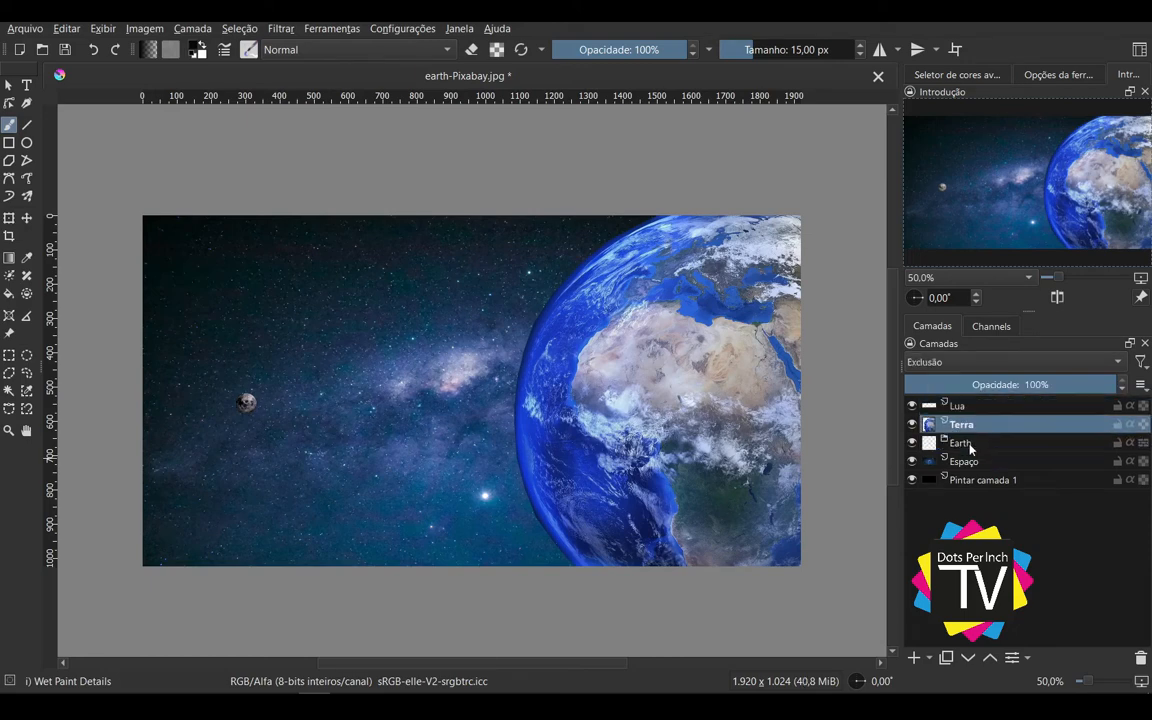
pyautogui.click(967, 448)
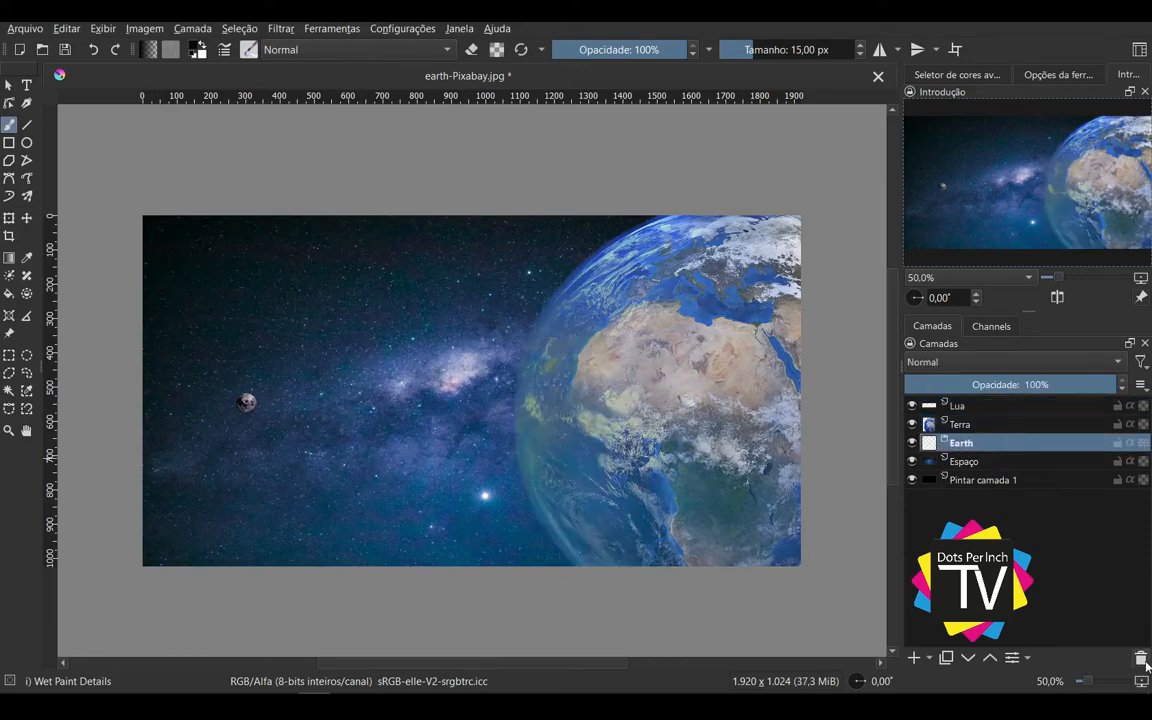
pyautogui.click(1141, 658)
pyautogui.click(985, 405)
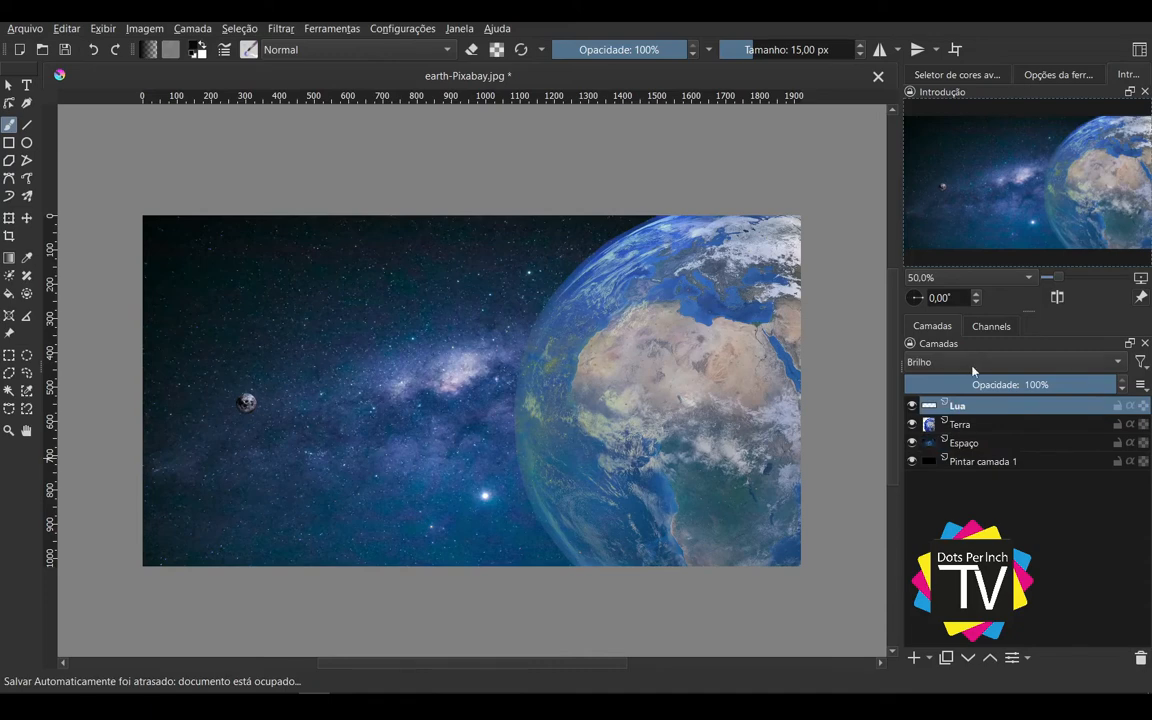
# Step: Try the Multiplicar, Luz linear, Luminosidade and Iluminação gama blending modes on the Espaço layer
pyautogui.click(985, 447)
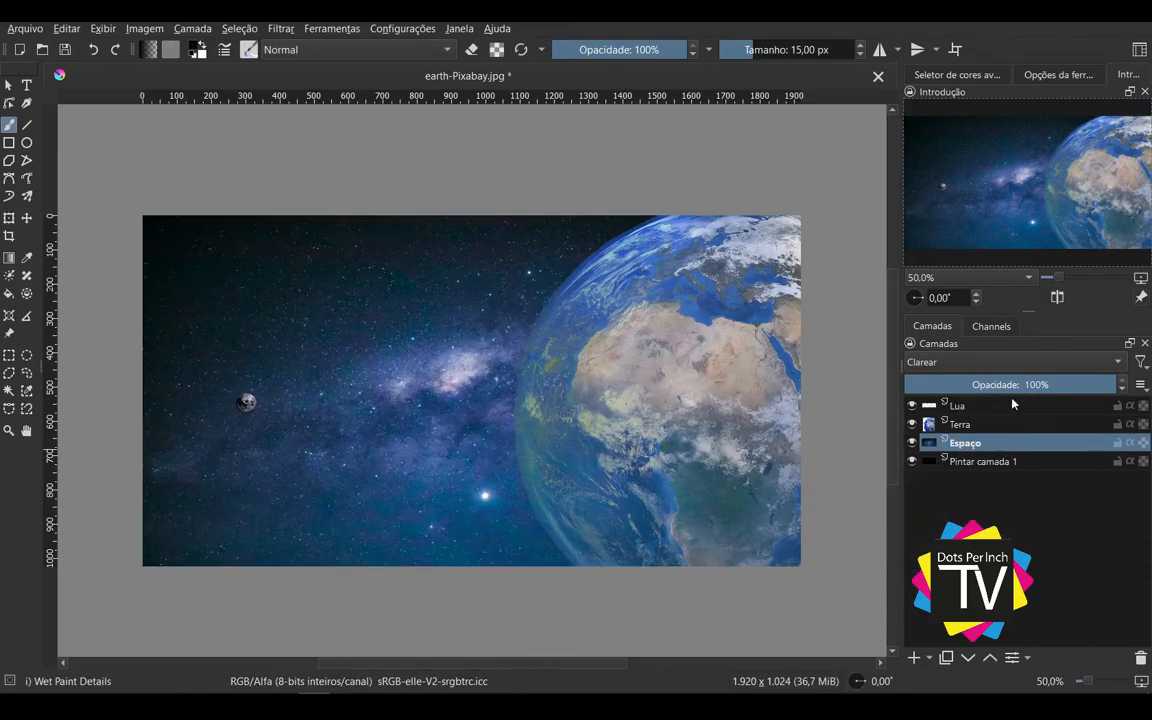
pyautogui.click(1012, 362)
pyautogui.click(997, 439)
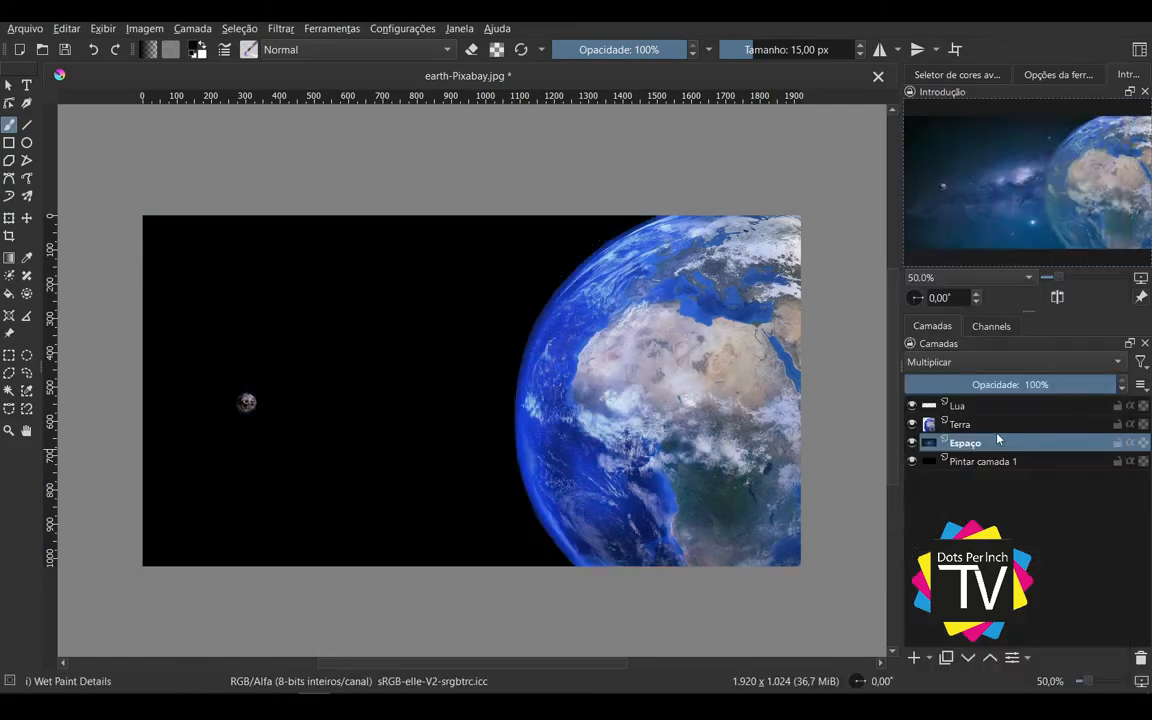
pyautogui.click(1020, 360)
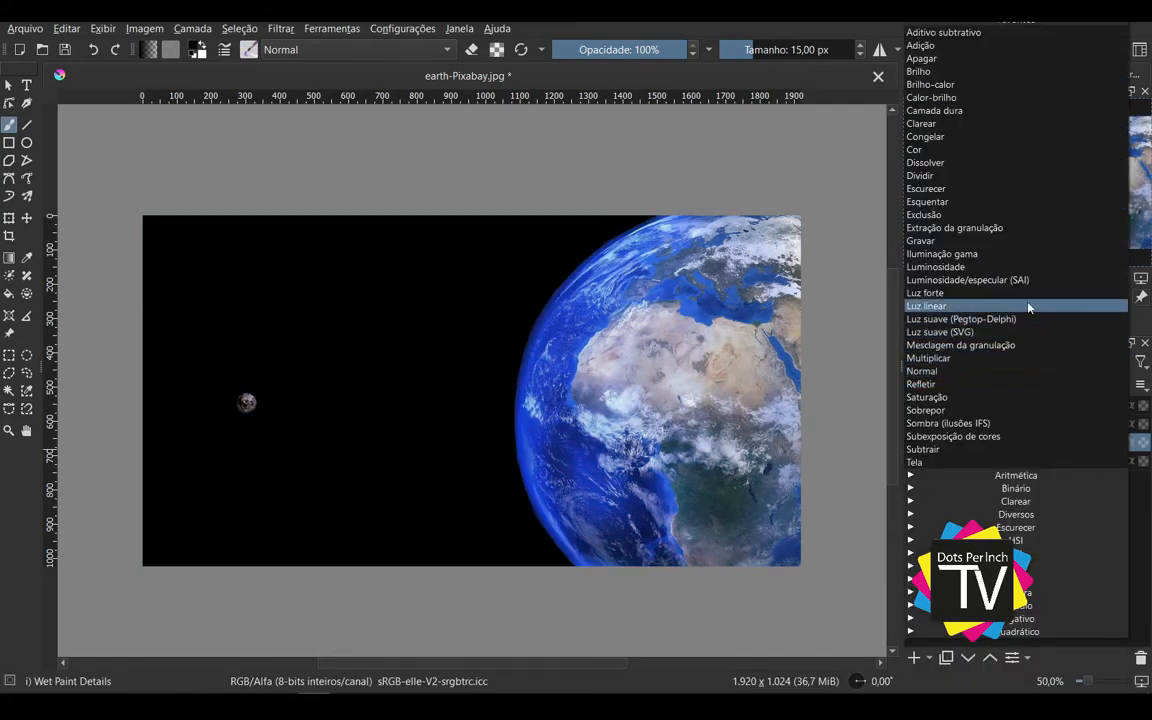
pyautogui.click(1022, 305)
pyautogui.click(1022, 369)
pyautogui.click(1022, 332)
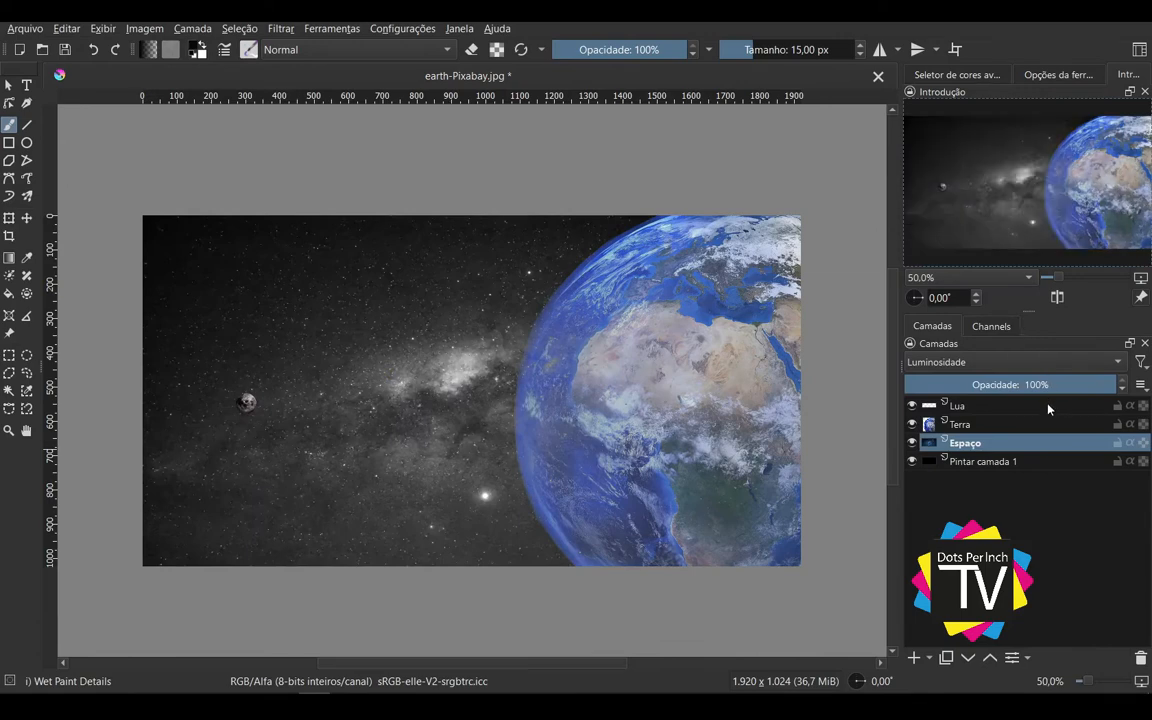
pyautogui.click(1038, 363)
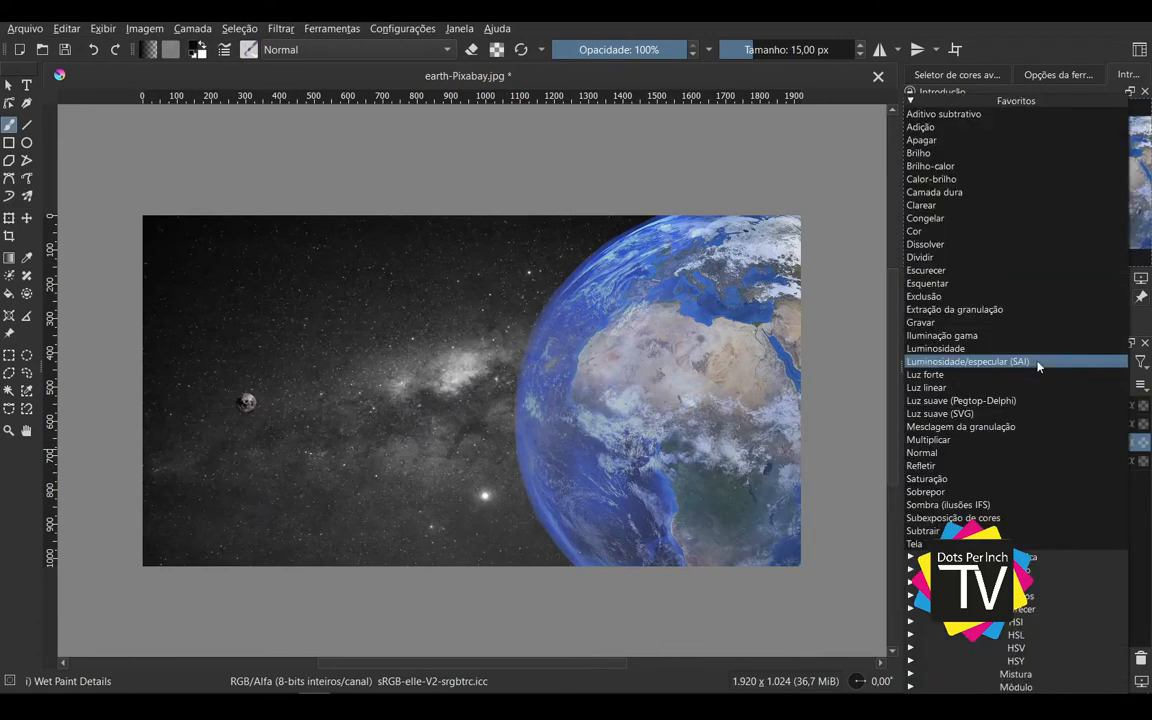
pyautogui.click(1034, 349)
pyautogui.click(1044, 363)
pyautogui.click(1036, 336)
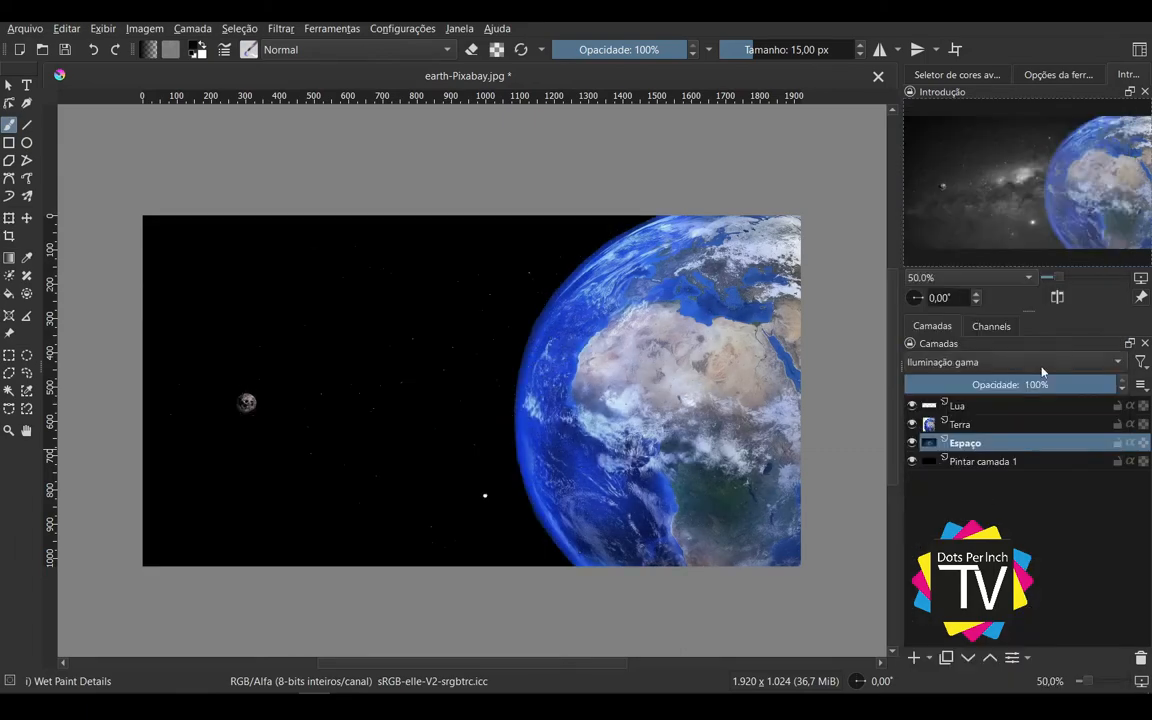
# Step: Set the Espaço layer's blending mode to Exclusão and its opacity to 79%
pyautogui.click(1043, 368)
pyautogui.click(925, 297)
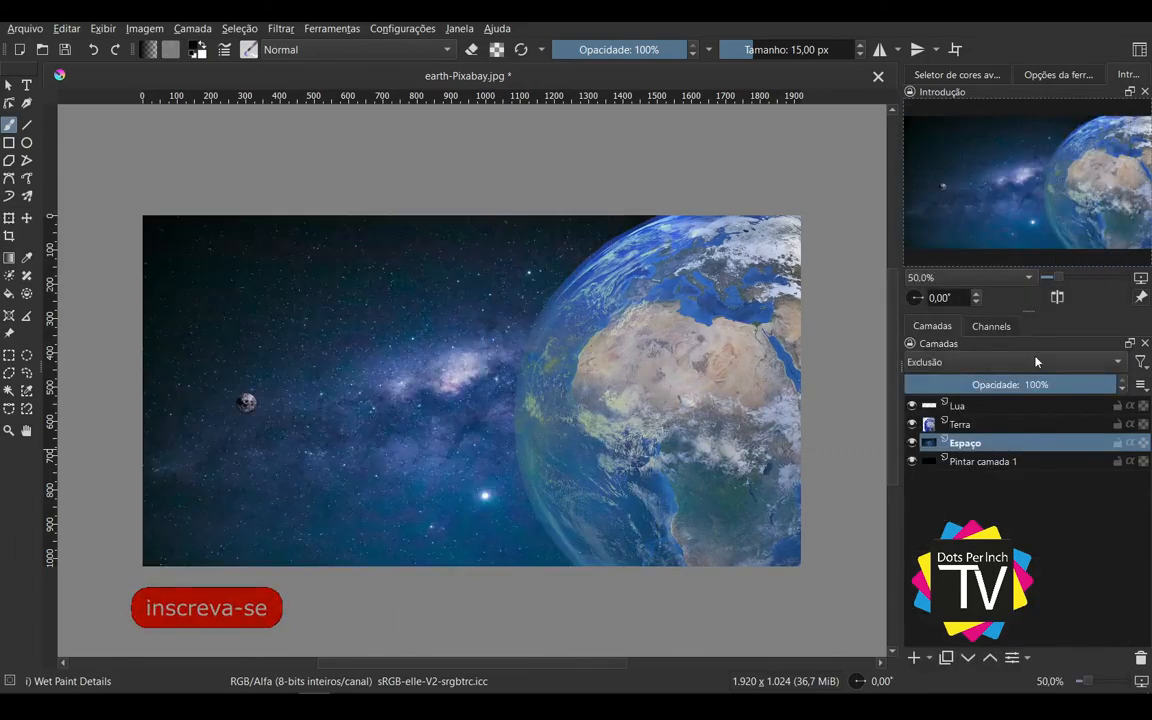
pyautogui.moveTo(1039, 383); pyautogui.dragTo(1071, 383)
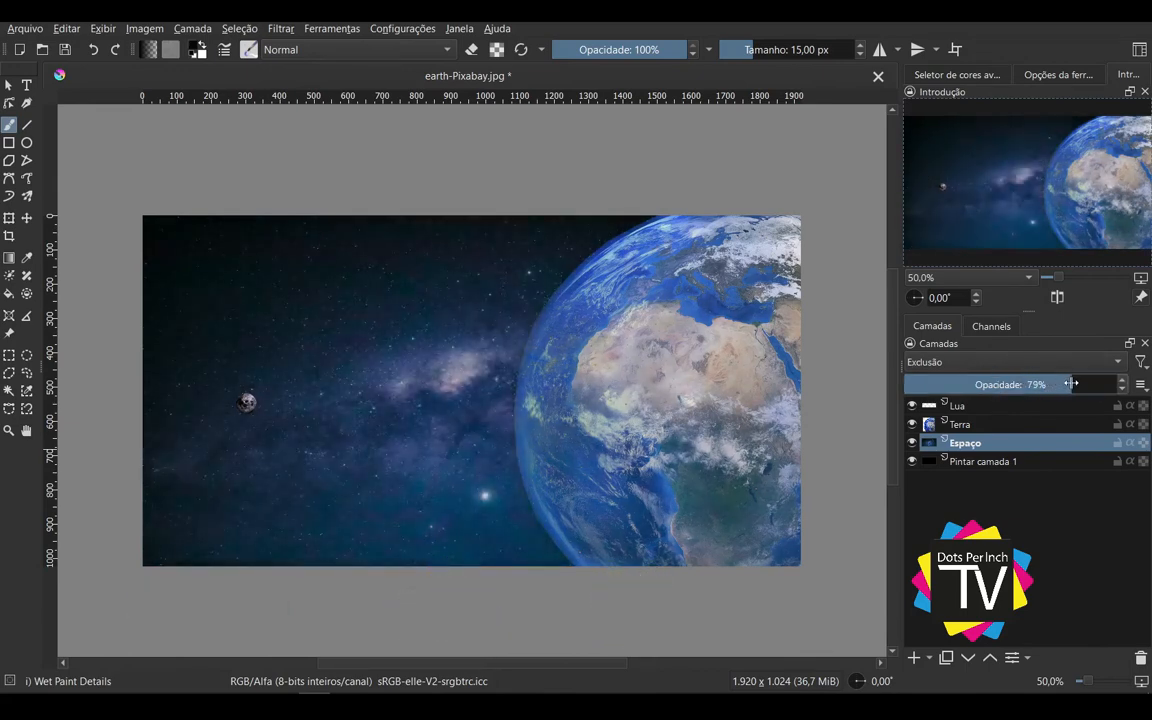
# Step: Duplicate the black Pintar camada 1 layer and place the copy between the Terra and Espaço layers
pyautogui.click(1009, 462)
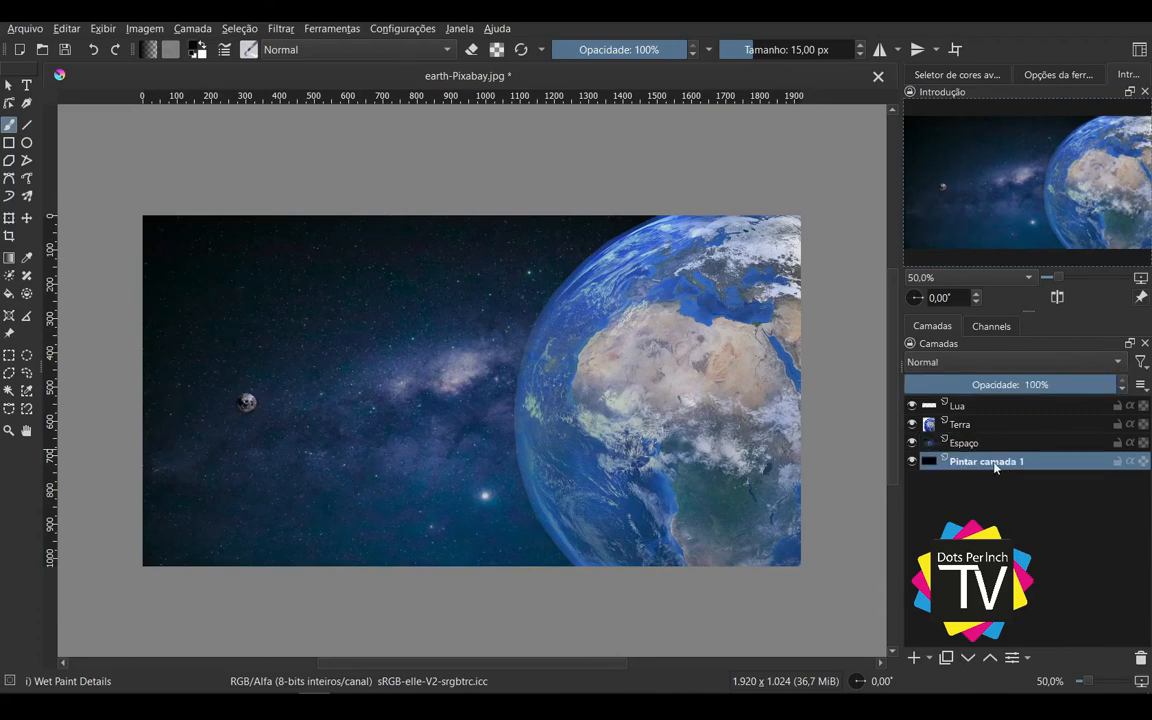
pyautogui.hotkey('ctrl', 'j')
pyautogui.moveTo(994, 463); pyautogui.dragTo(1006, 432)
# Step: Set the black layer copy above Espaço to the Multiplicar blending mode at 20% opacity
pyautogui.moveTo(1008, 384); pyautogui.dragTo(938, 378)
pyautogui.click(958, 365)
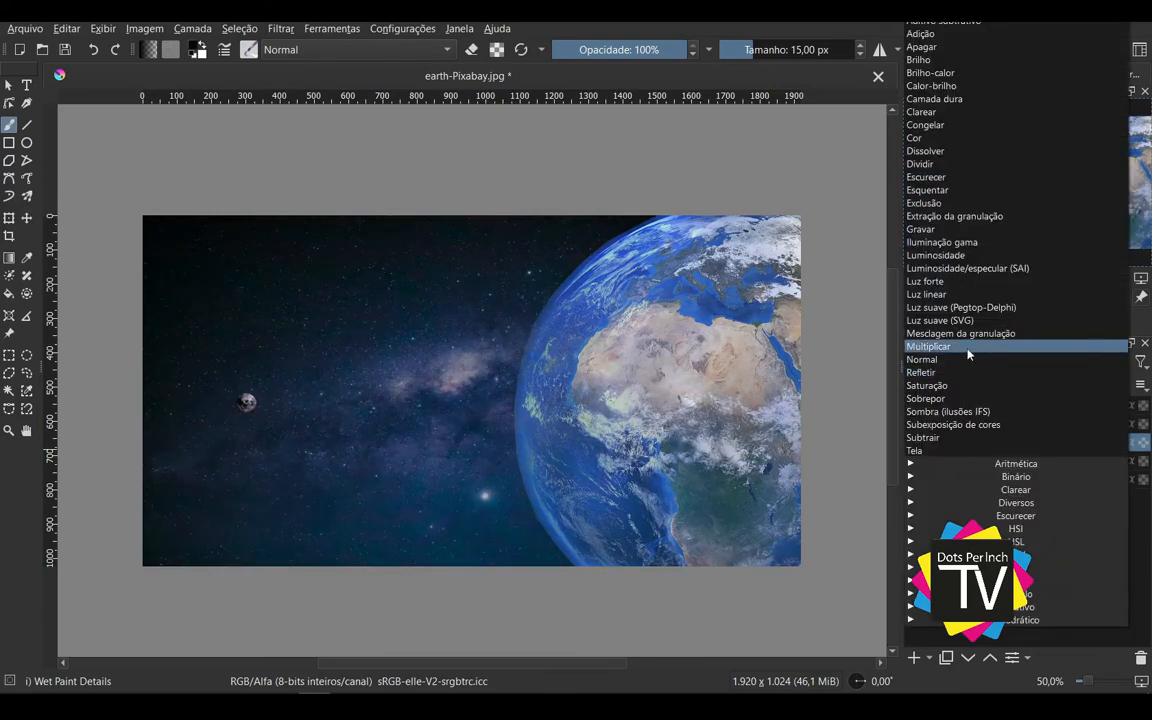
pyautogui.click(968, 344)
pyautogui.moveTo(952, 384)
pyautogui.mouseDown()
pyautogui.moveTo(1121, 383)
pyautogui.moveTo(910, 383)
pyautogui.moveTo(984, 386)
pyautogui.moveTo(951, 388)
pyautogui.mouseUp()
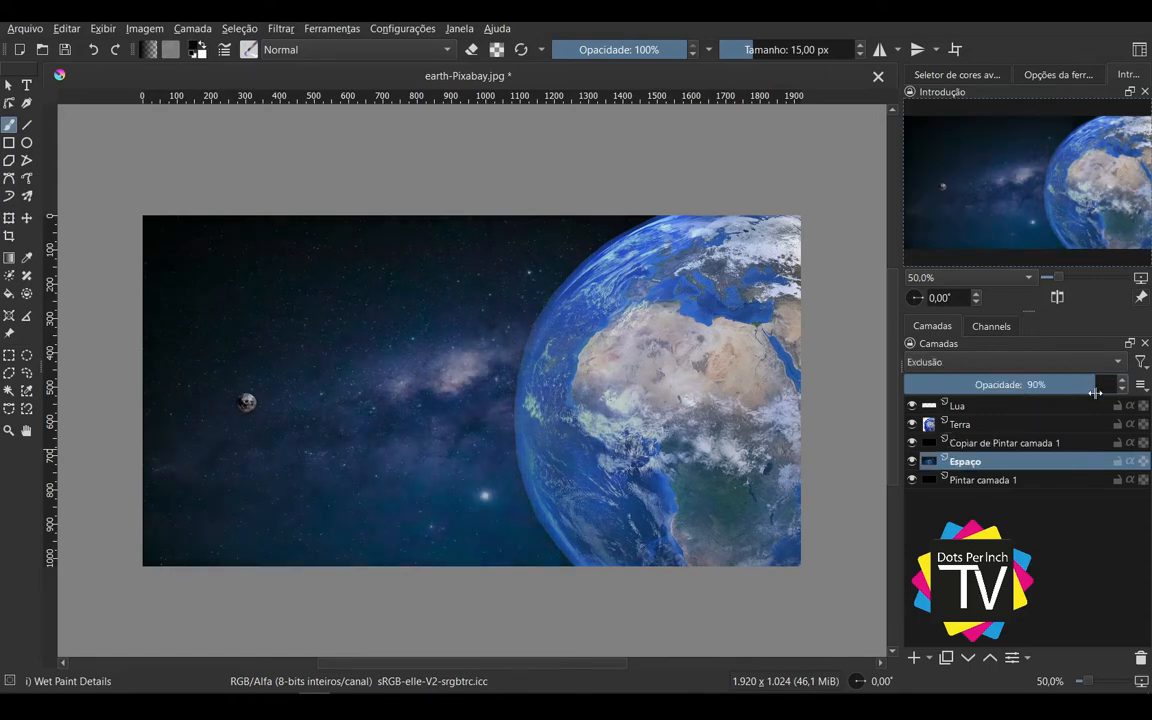
# Step: Review the settings of the individual layers and toggle the black copy's visibility to compare its darkening effect on the sky
pyautogui.click(1054, 443)
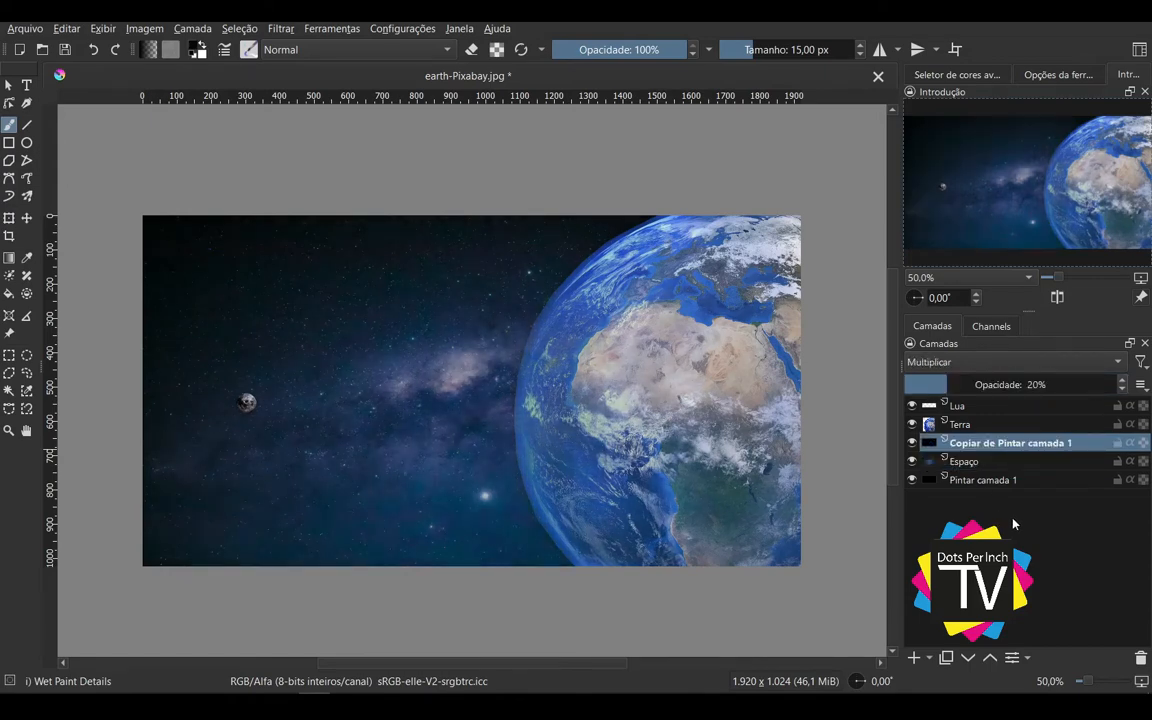
pyautogui.click(980, 406)
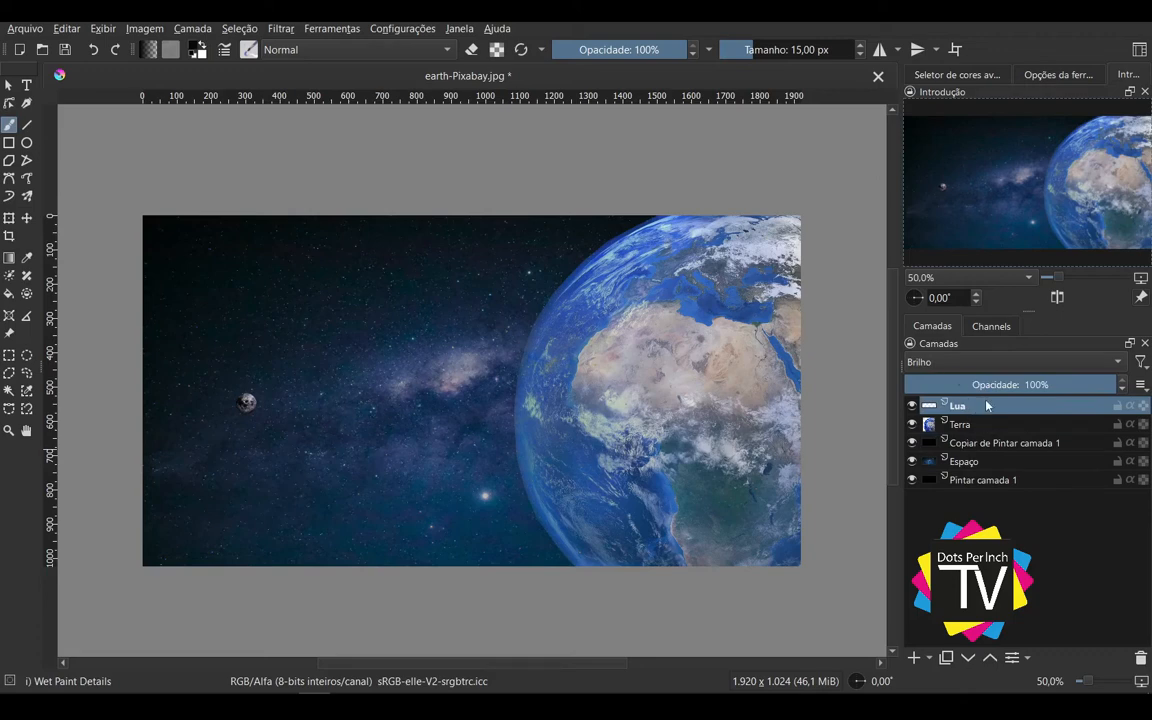
pyautogui.click(993, 445)
pyautogui.click(986, 481)
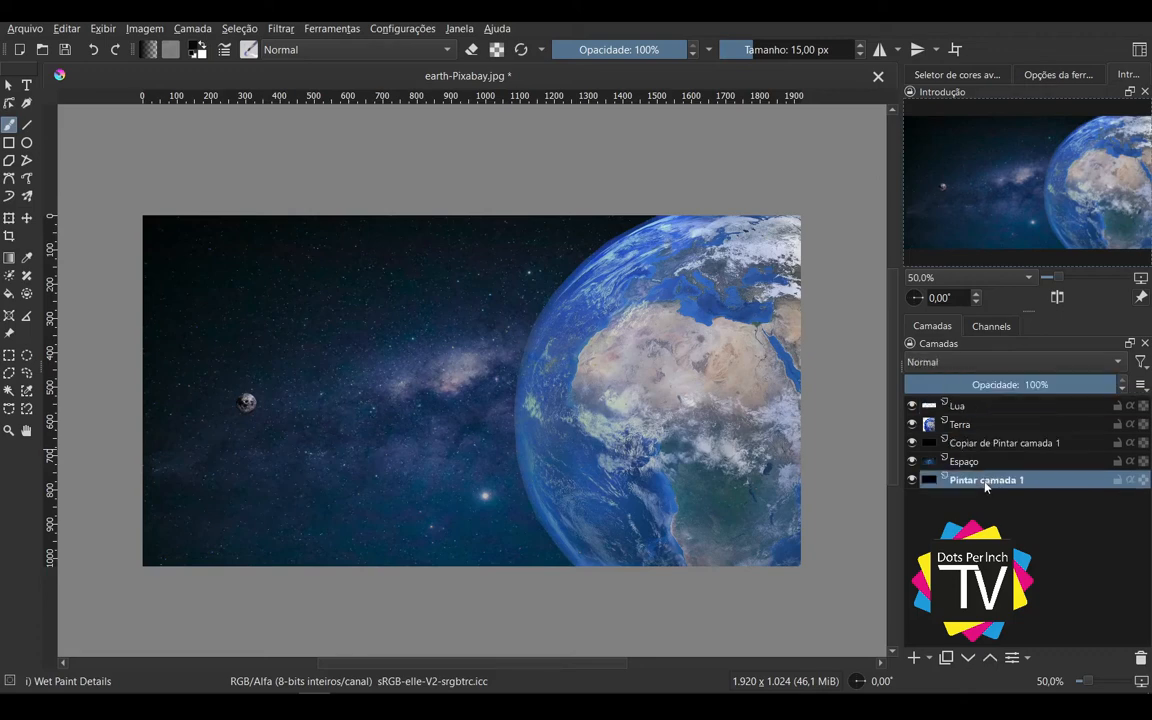
pyautogui.click(974, 441)
pyautogui.click(965, 466)
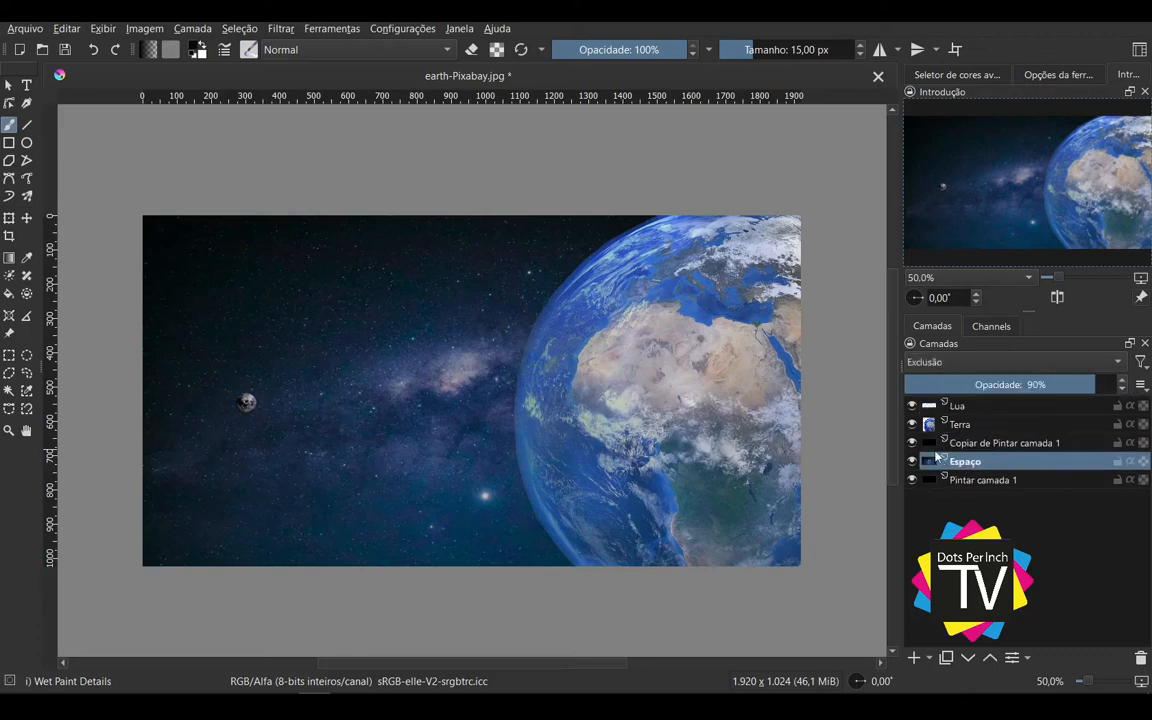
pyautogui.click(913, 444)
pyautogui.click(913, 444)
pyautogui.click(913, 444)
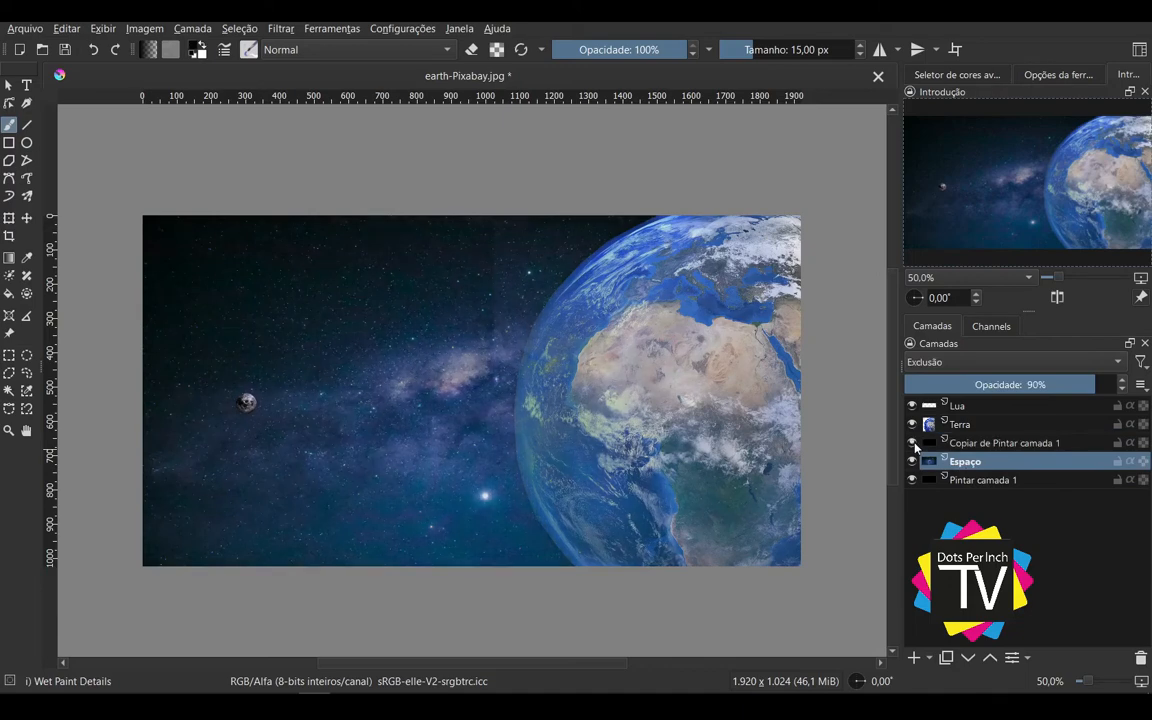
pyautogui.click(913, 444)
# Step: Try a duplicate of the Terra layer in Brilho mode at 27% opacity, and delete the duplicate
pyautogui.click(964, 405)
pyautogui.click(983, 424)
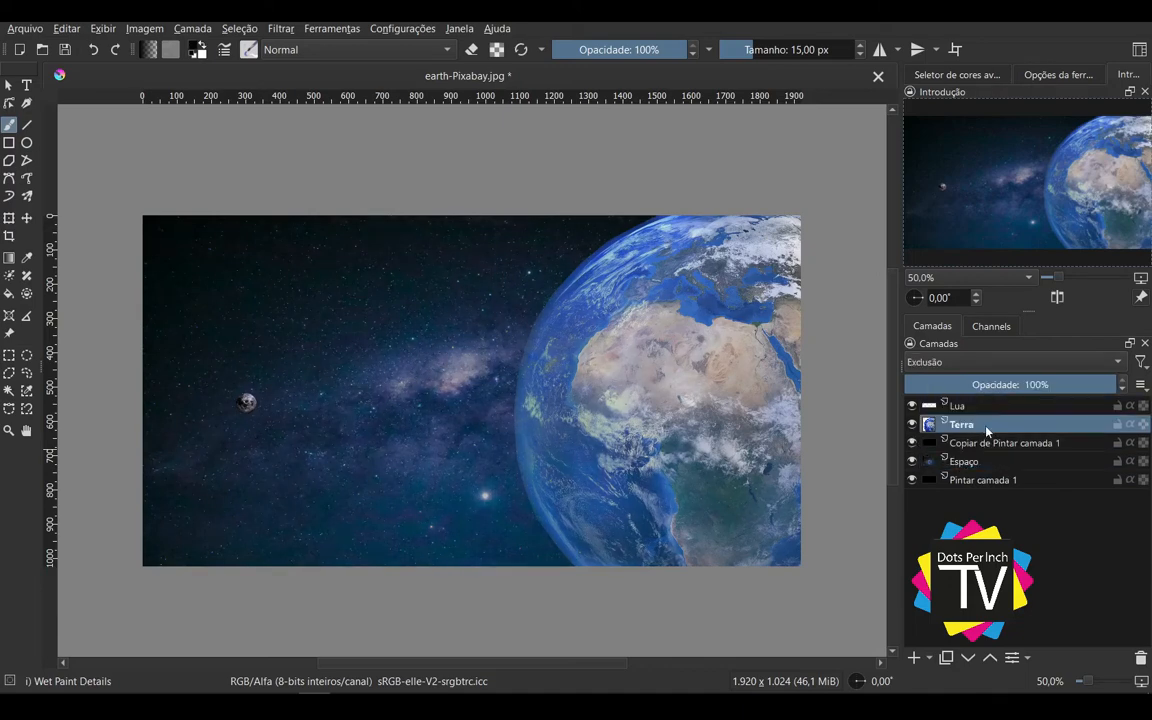
pyautogui.hotkey('ctrl', 'j')
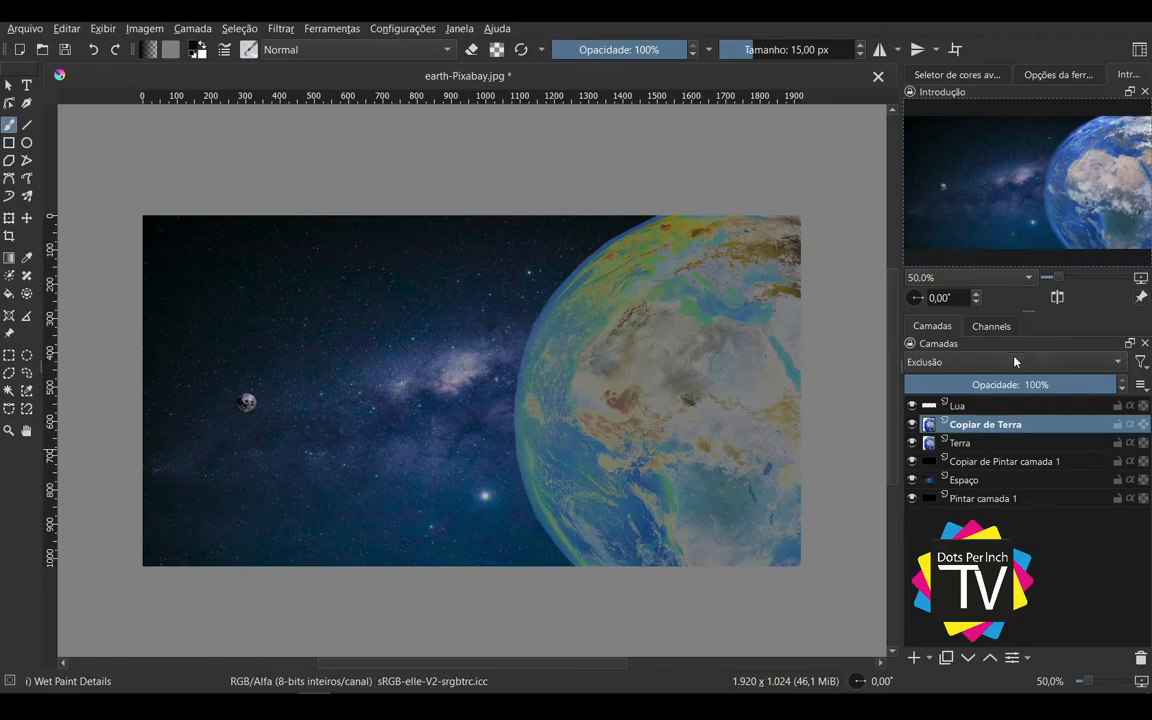
pyautogui.click(1011, 365)
pyautogui.click(1000, 156)
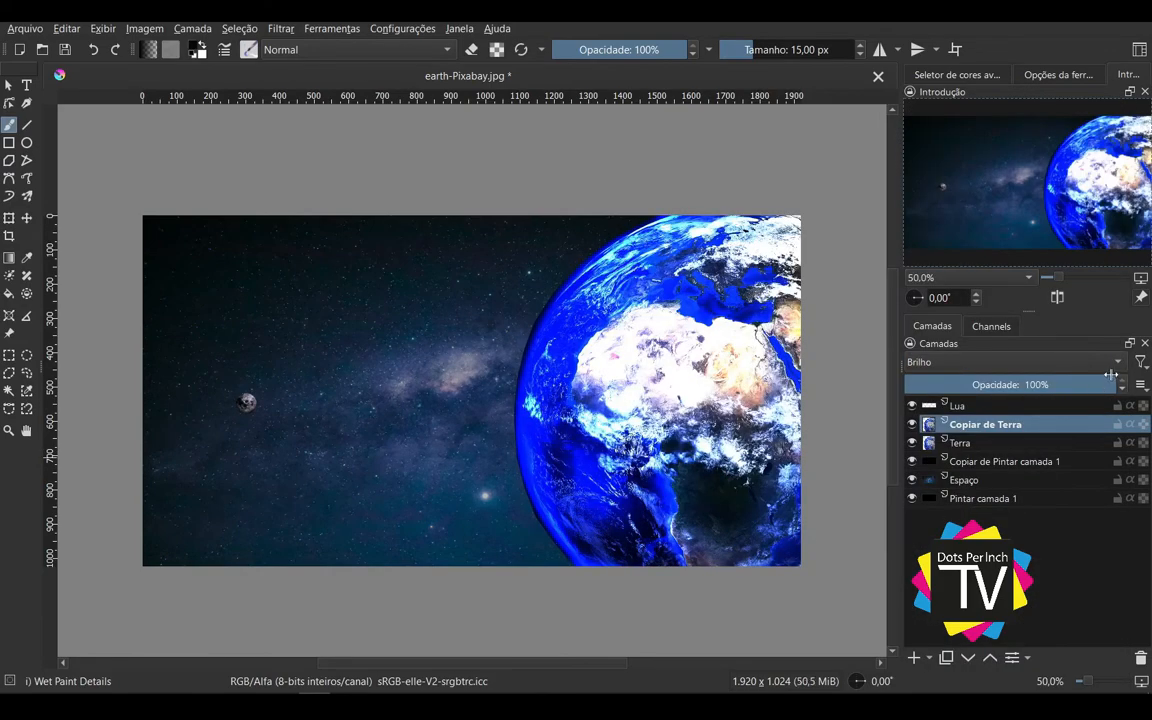
pyautogui.moveTo(1108, 383); pyautogui.dragTo(962, 384)
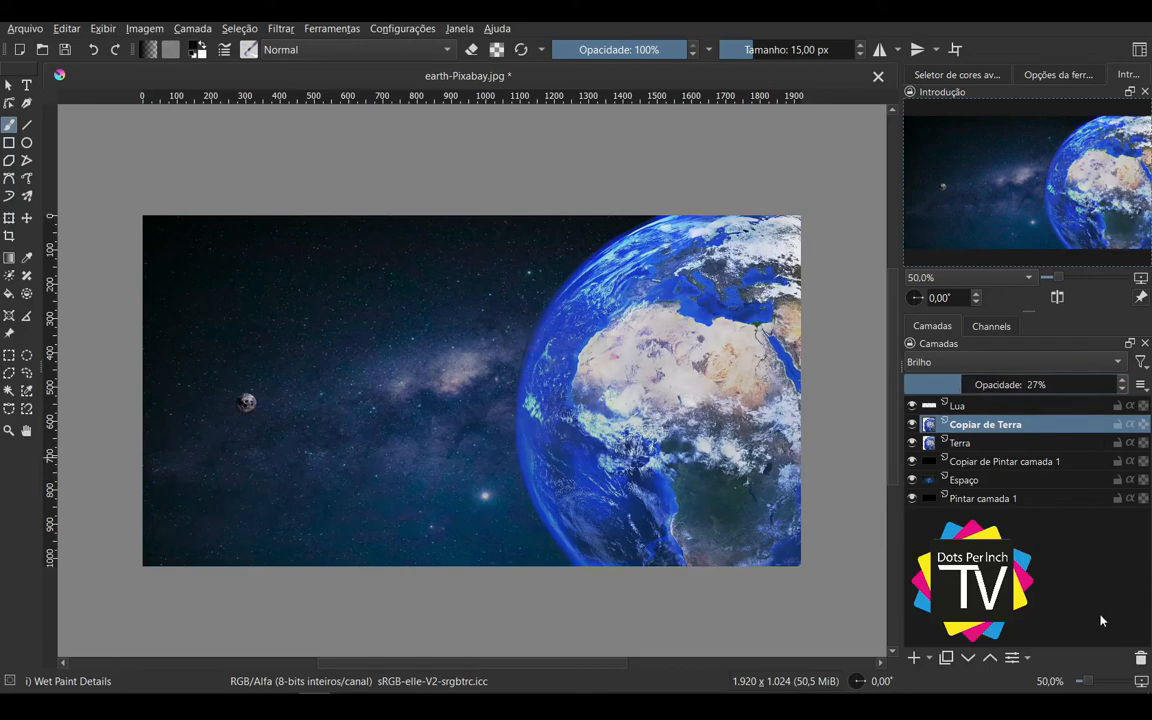
pyautogui.click(1142, 659)
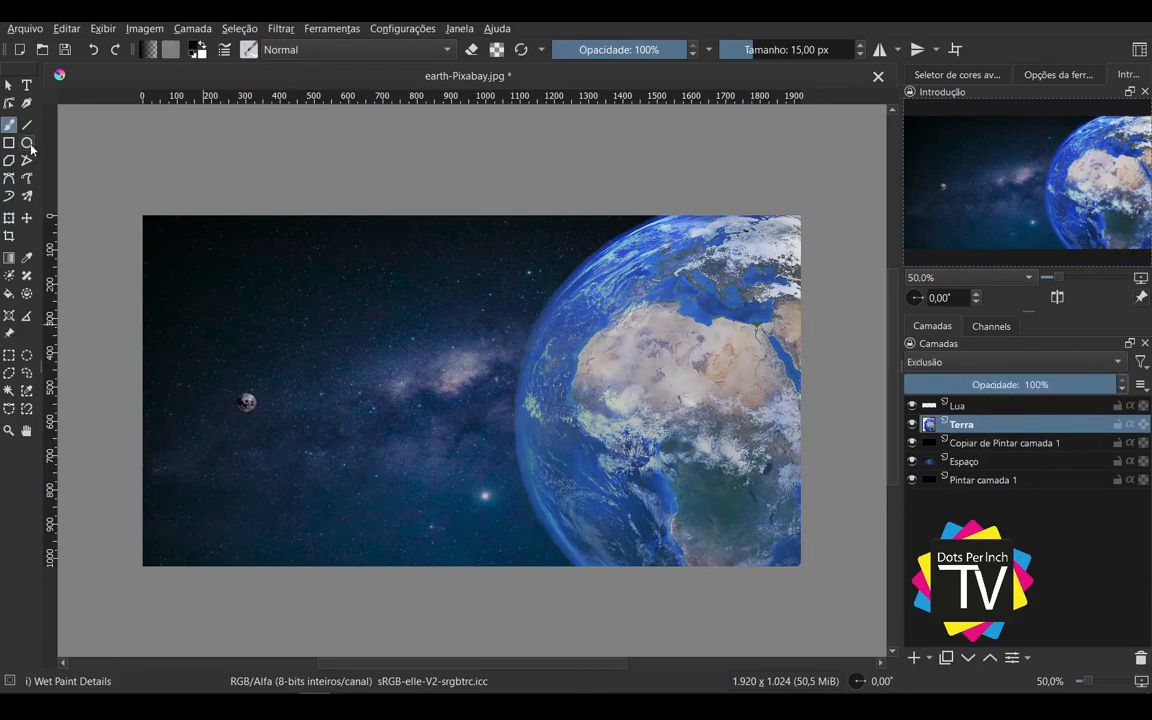
# Step: Add a paint layer above Terra with a large circular selection, and choose blue as the foreground colour
pyautogui.click(26, 355)
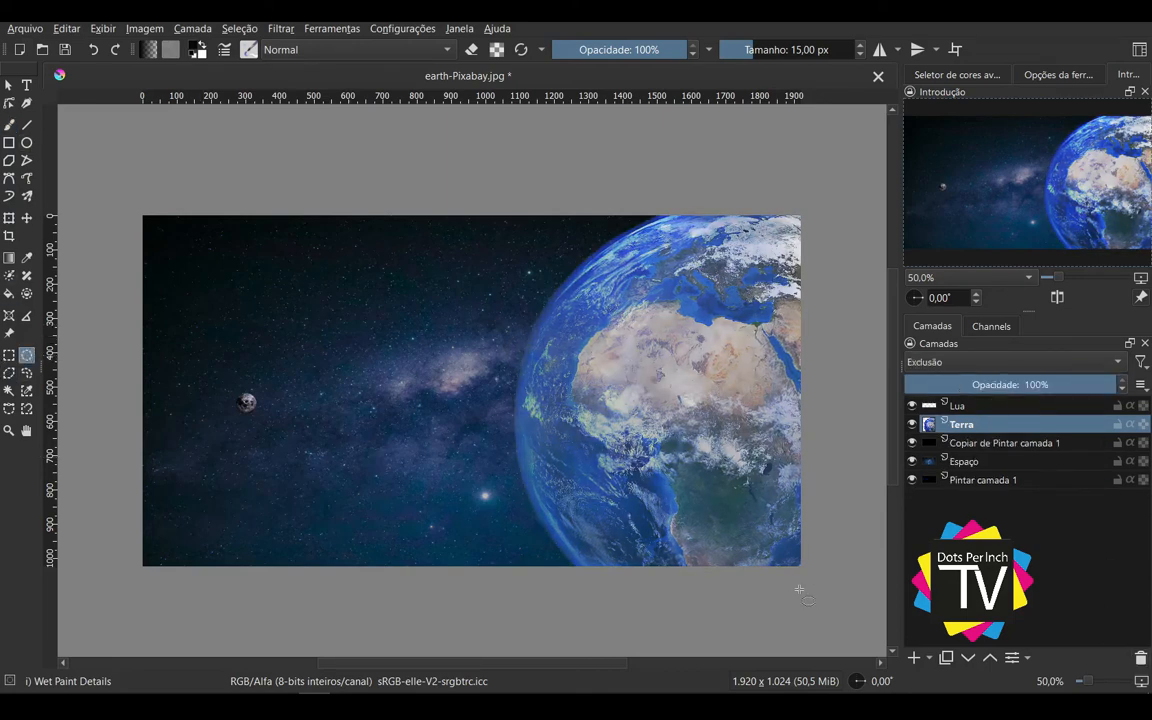
pyautogui.click(915, 658)
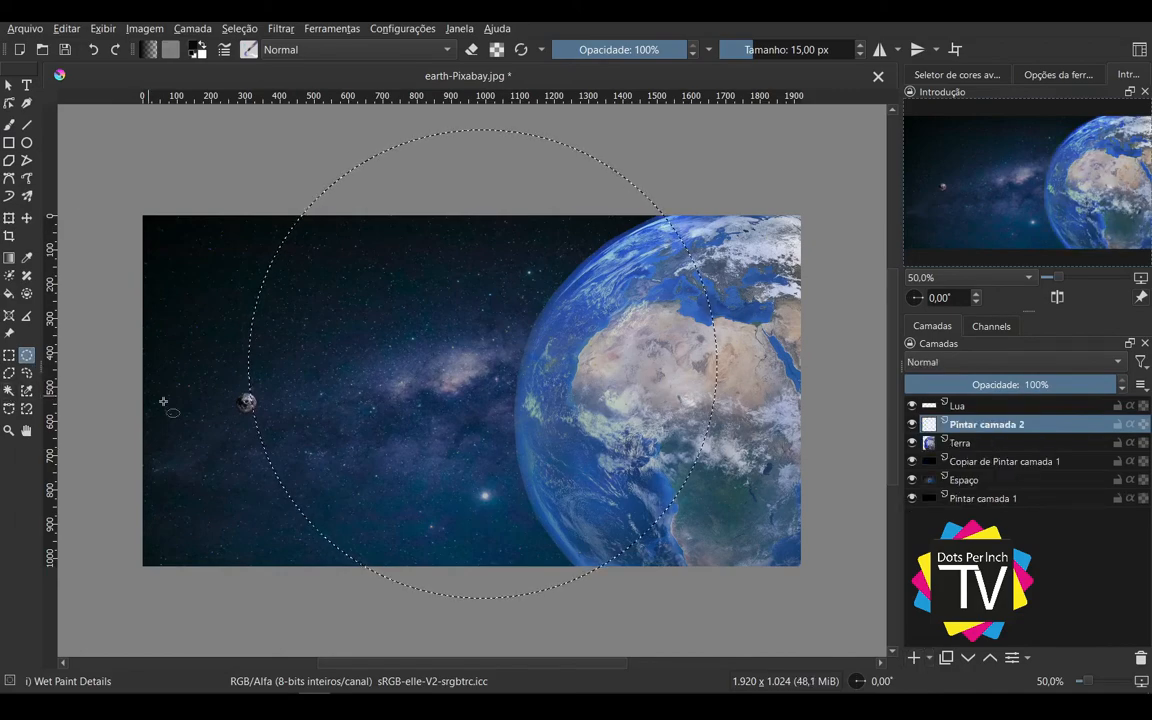
pyautogui.click(9, 293)
pyautogui.click(197, 49)
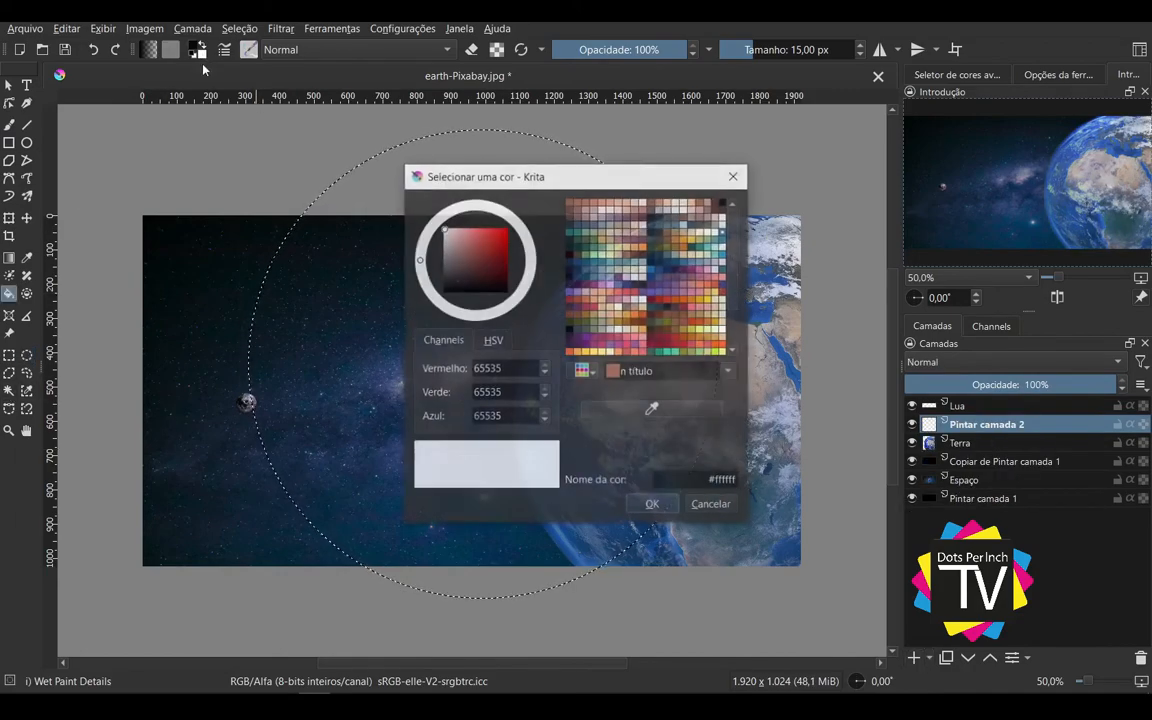
pyautogui.click(665, 511)
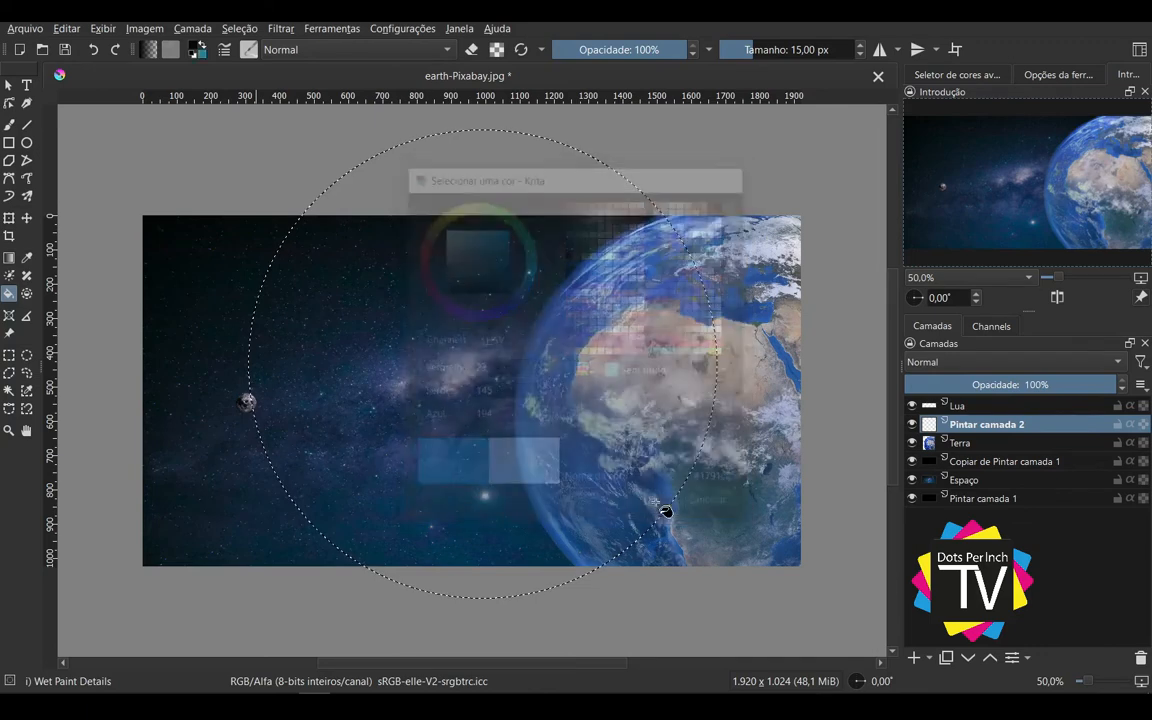
# Step: Try filling the large circular selection with blue and scaling the disc down, and undo the attempt
pyautogui.click(552, 396)
pyautogui.hotkey('ctrl', 'shift', 'a')
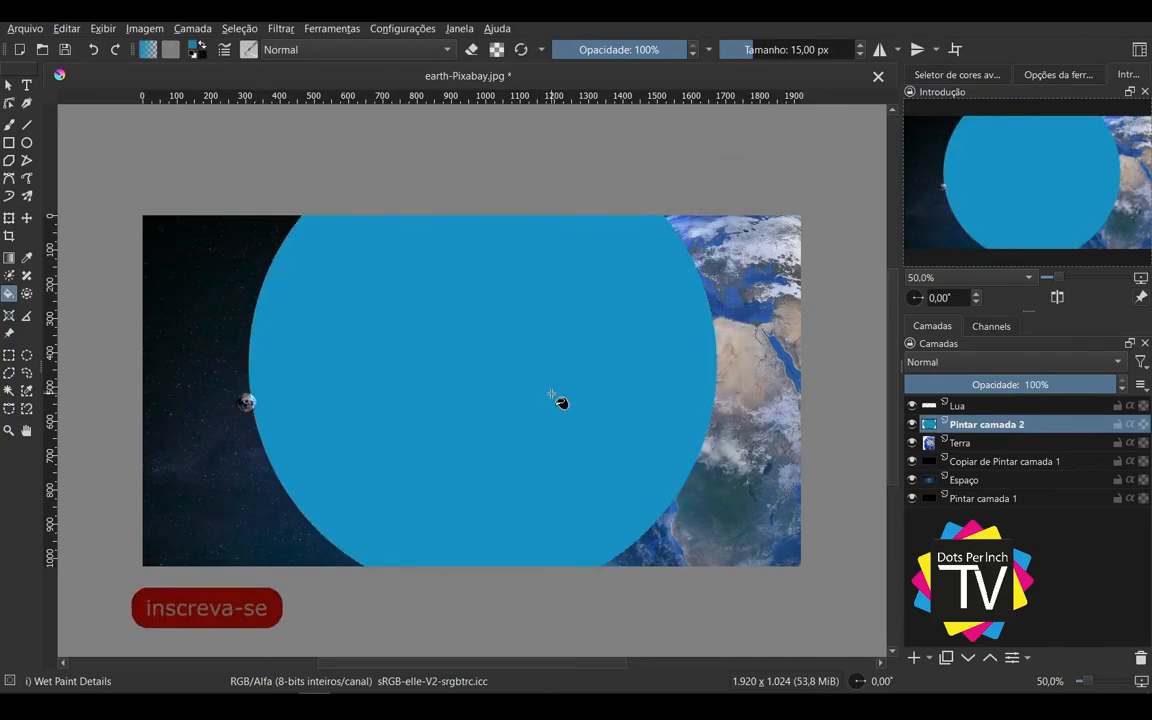
pyautogui.click(10, 218)
pyautogui.moveTo(715, 216); pyautogui.dragTo(625, 287)
pyautogui.hotkey('ctrl', 'z')
pyautogui.hotkey('ctrl', 'z')
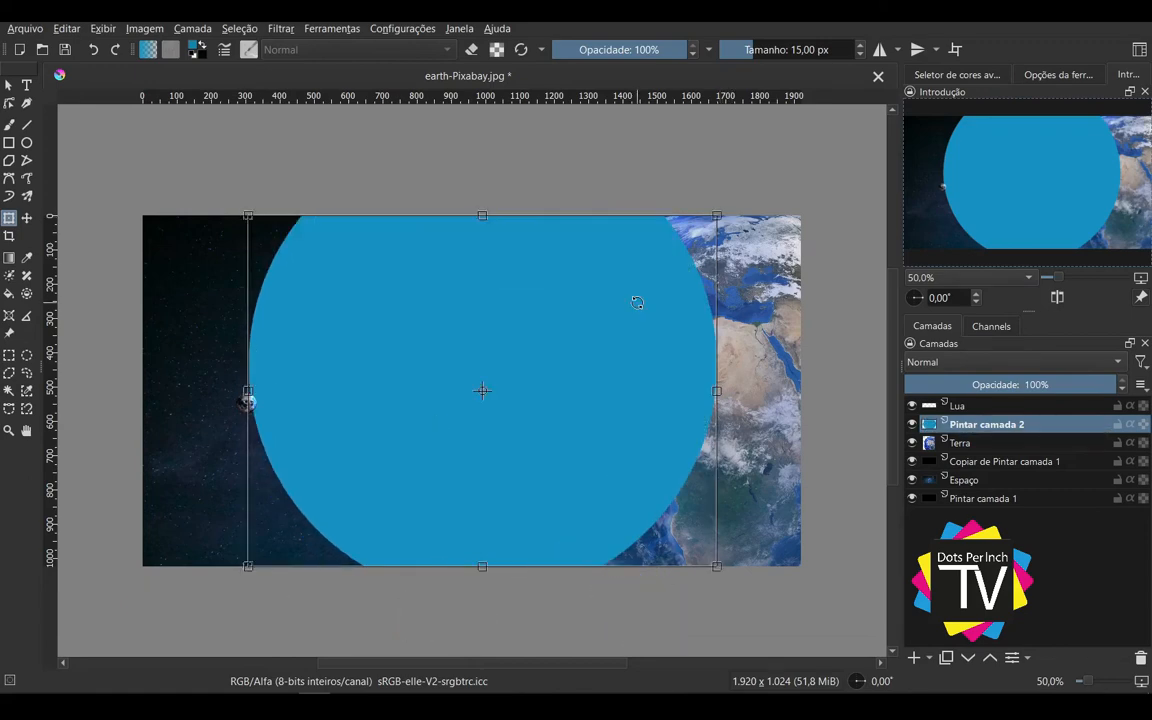
# Step: Draw a circular selection about 970 px in diameter between the Moon and the Earth, and fill it with blue
pyautogui.click(27, 355)
pyautogui.moveTo(411, 391); pyautogui.dragTo(588, 566)
pyautogui.press('f')
pyautogui.click(411, 387)
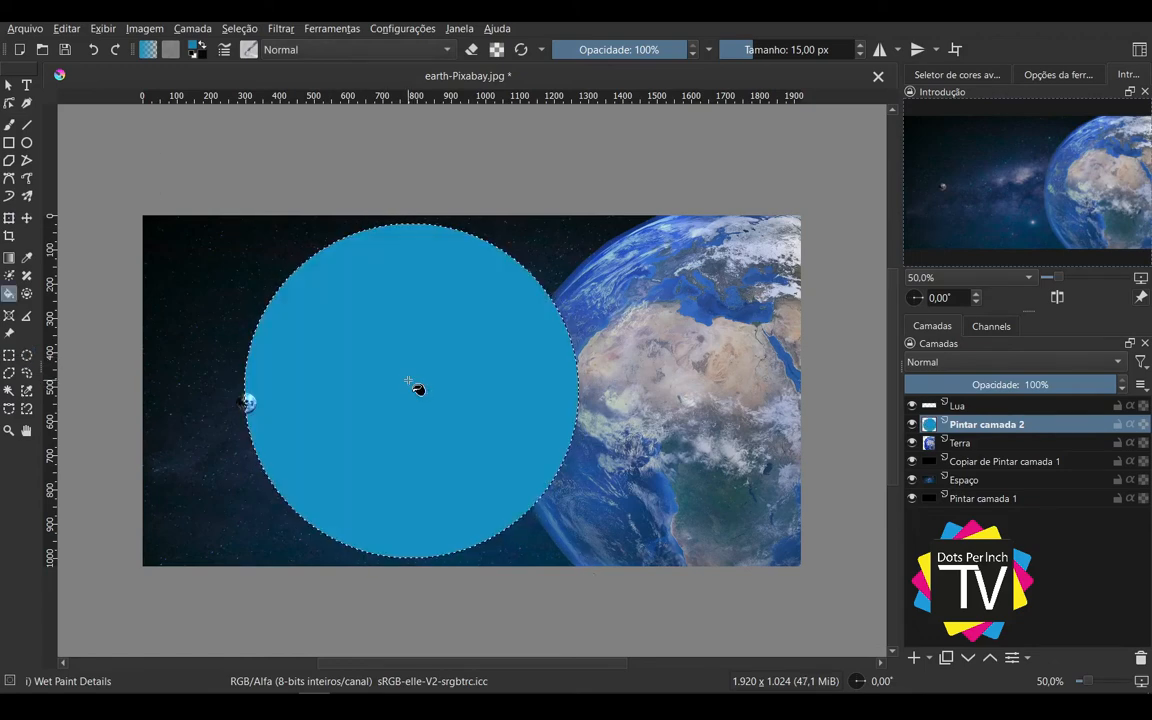
# Step: Move the blue disc over the Earth and enlarge it to cover the planet
pyautogui.hotkey('ctrl', 't')
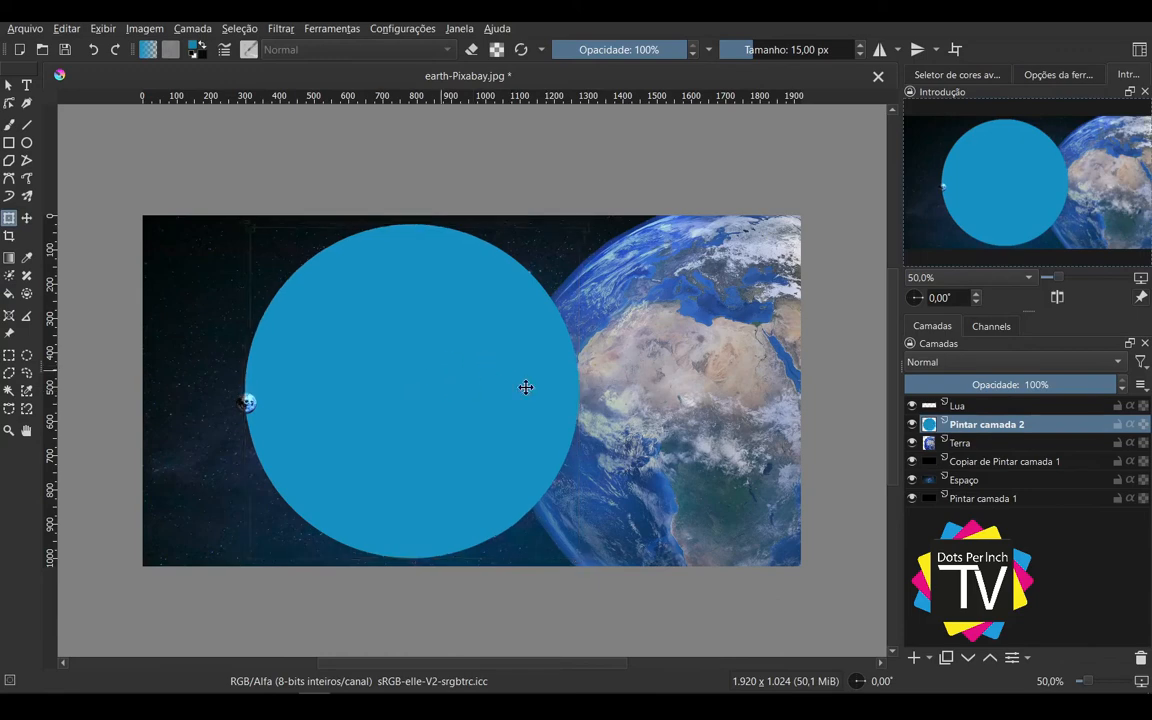
pyautogui.moveTo(525, 386); pyautogui.dragTo(761, 393)
pyautogui.moveTo(570, 246); pyautogui.dragTo(494, 178)
pyautogui.press('Return')
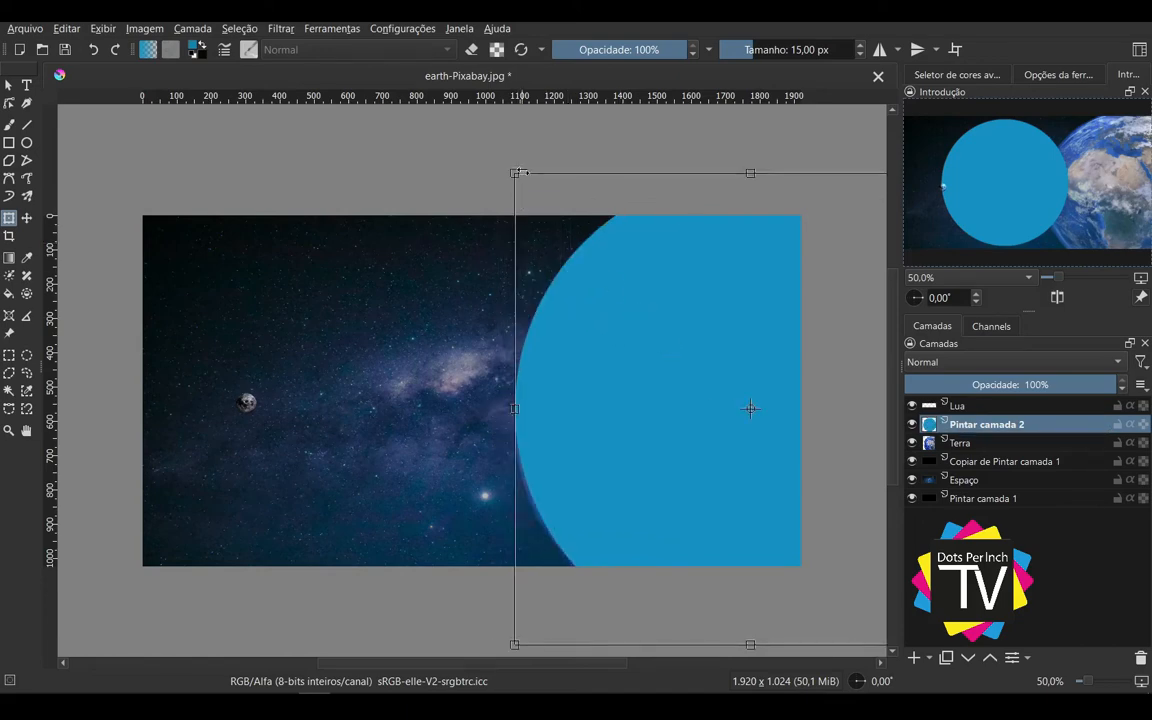
# Step: Fine-tune the blue disc's size and position so its edge follows the Earth's outline
pyautogui.moveTo(516, 172)
pyautogui.mouseDown()
pyautogui.moveTo(542, 179)
pyautogui.moveTo(527, 176)
pyautogui.mouseUp()
pyautogui.moveTo(732, 420); pyautogui.dragTo(627, 395)
pyautogui.moveTo(653, 176); pyautogui.dragTo(645, 192)
pyautogui.moveTo(595, 306); pyautogui.dragTo(579, 291)
pyautogui.moveTo(630, 591); pyautogui.dragTo(628, 603)
pyautogui.press('Return')
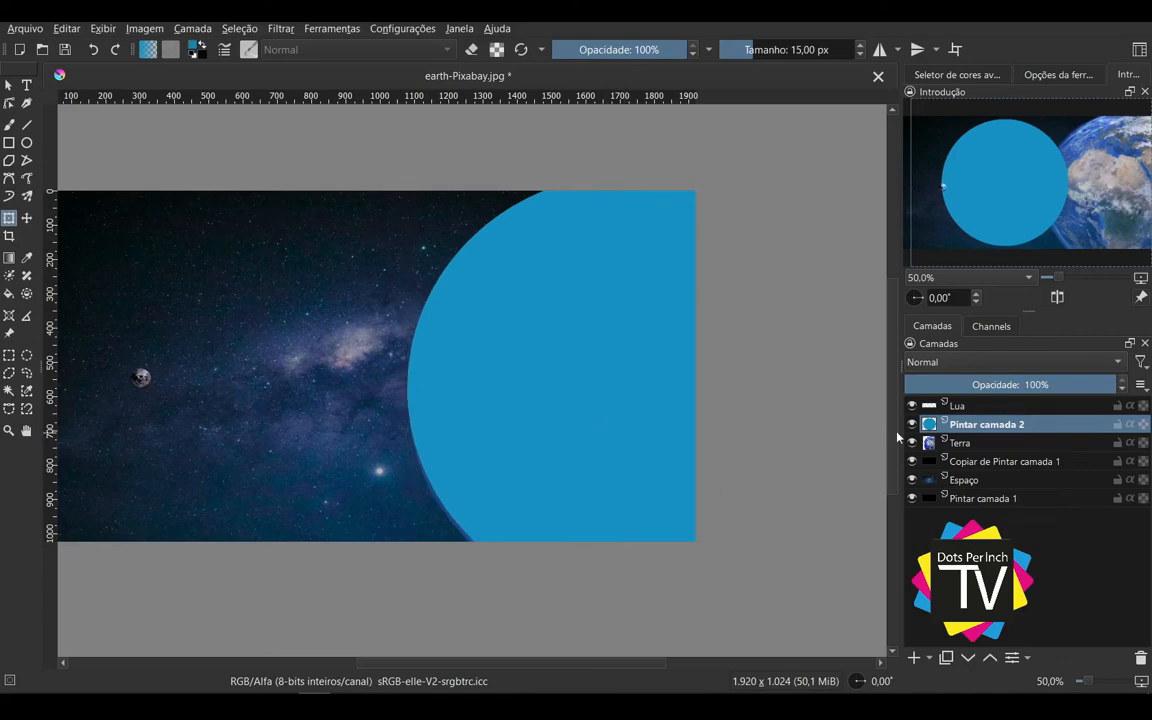
# Step: Try the Brilho blending mode at 12% opacity and the Dissolver mode at 64% opacity on the blue disc layer
pyautogui.click(1035, 366)
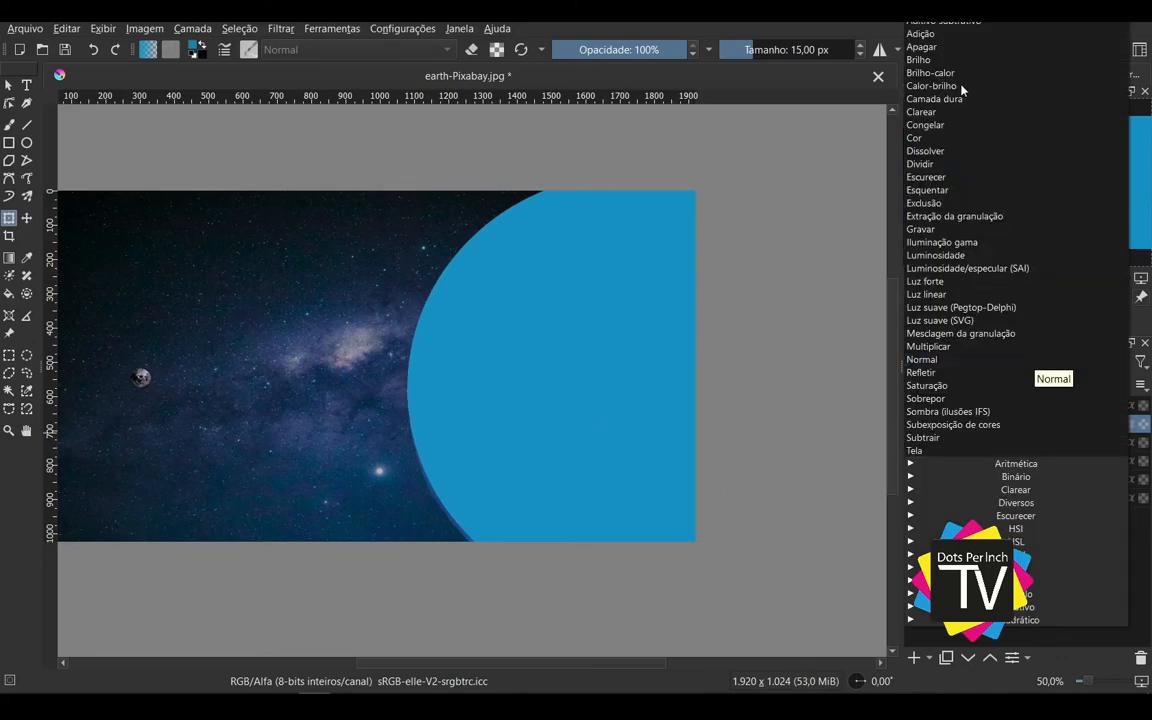
pyautogui.click(930, 62)
pyautogui.moveTo(1100, 384); pyautogui.dragTo(946, 384)
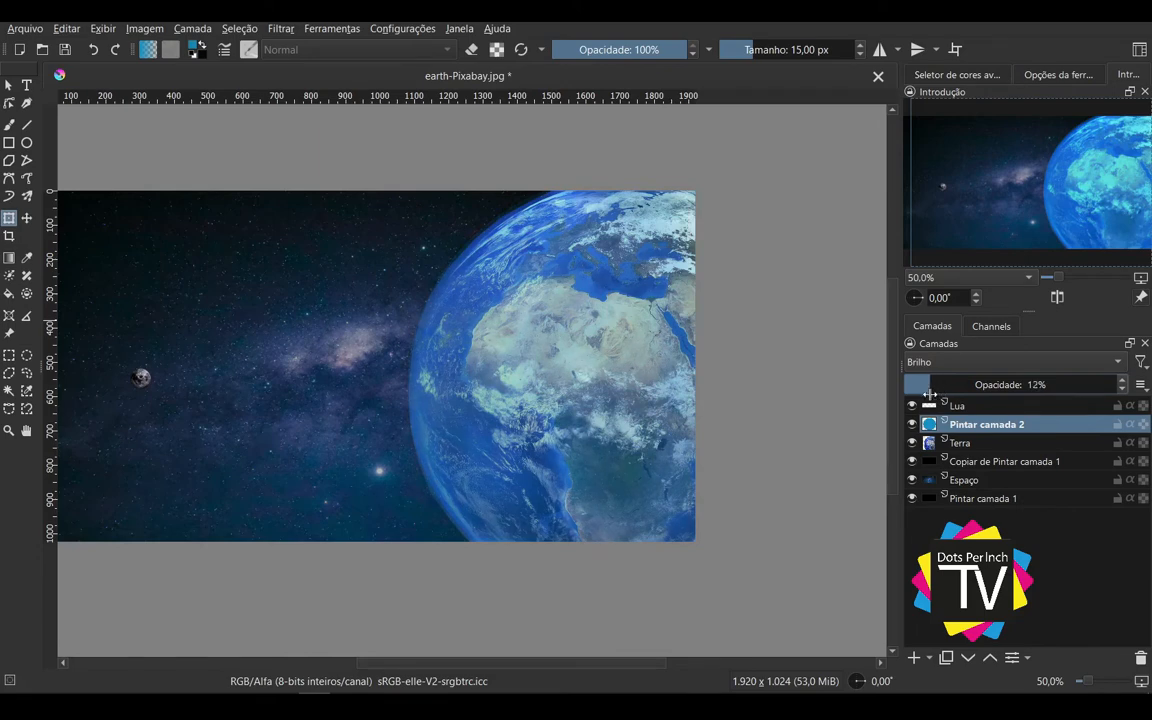
pyautogui.click(988, 362)
pyautogui.moveTo(916, 394); pyautogui.dragTo(1041, 360)
pyautogui.click(991, 246)
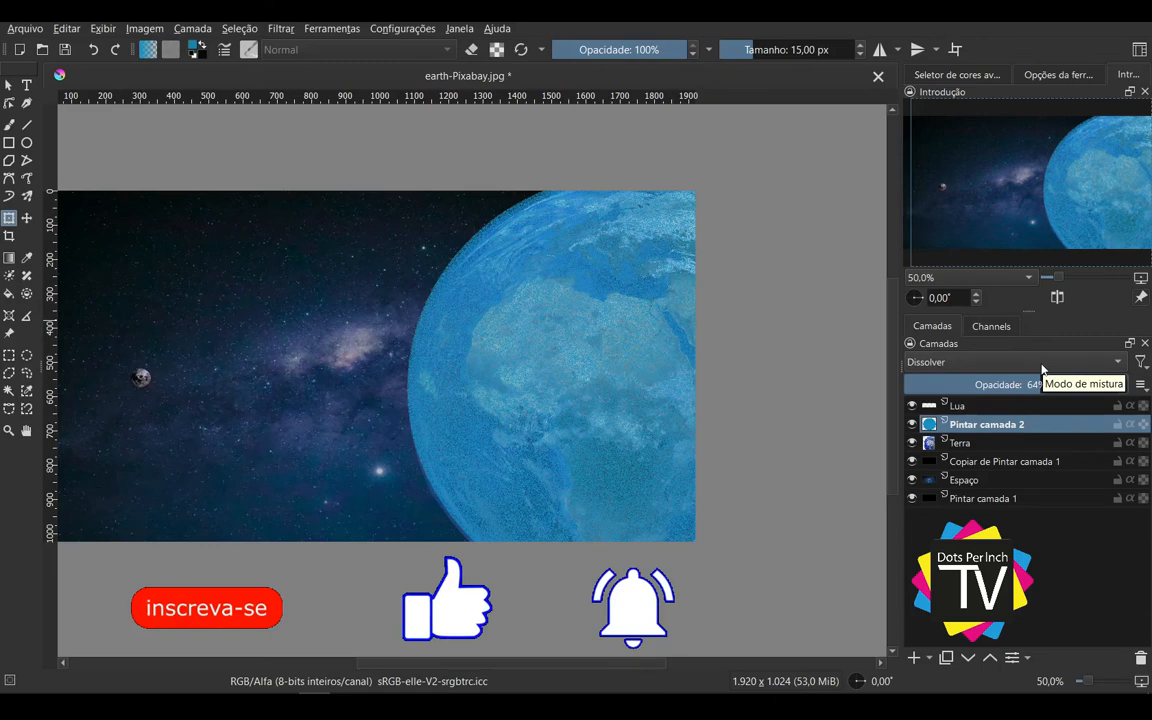
# Step: Set the blue disc layer's blending mode to Luminosidade and its opacity to 28%
pyautogui.click(1041, 362)
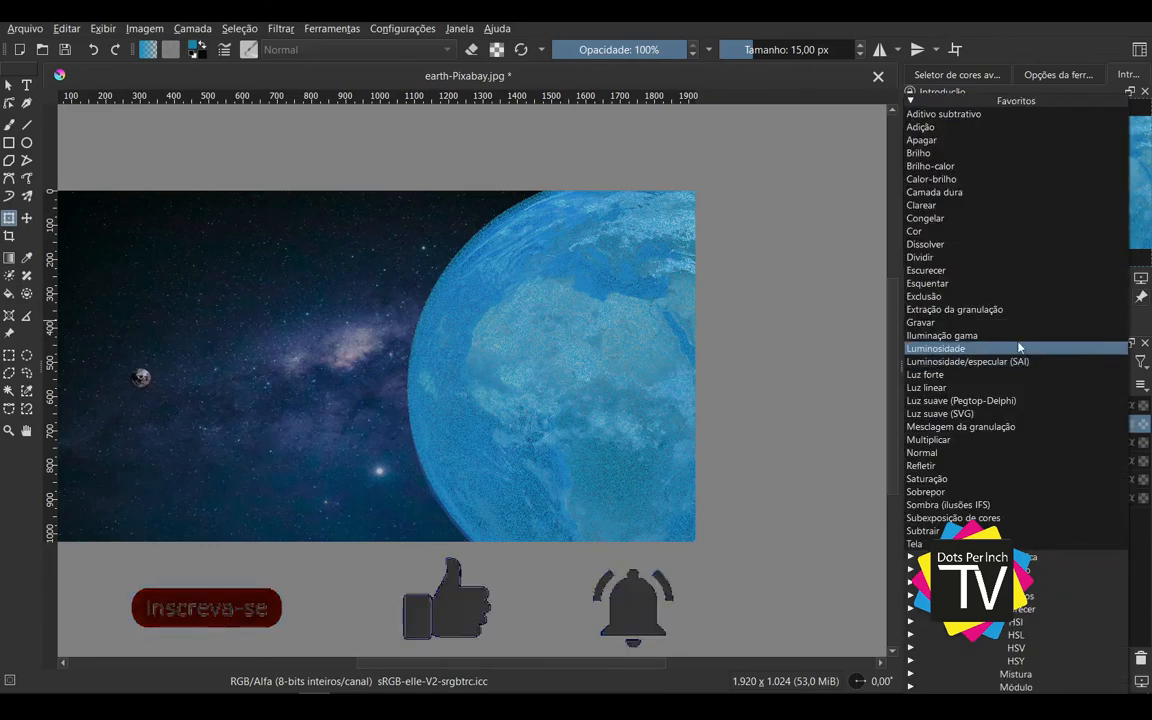
pyautogui.click(1020, 348)
pyautogui.moveTo(1079, 386); pyautogui.dragTo(955, 393)
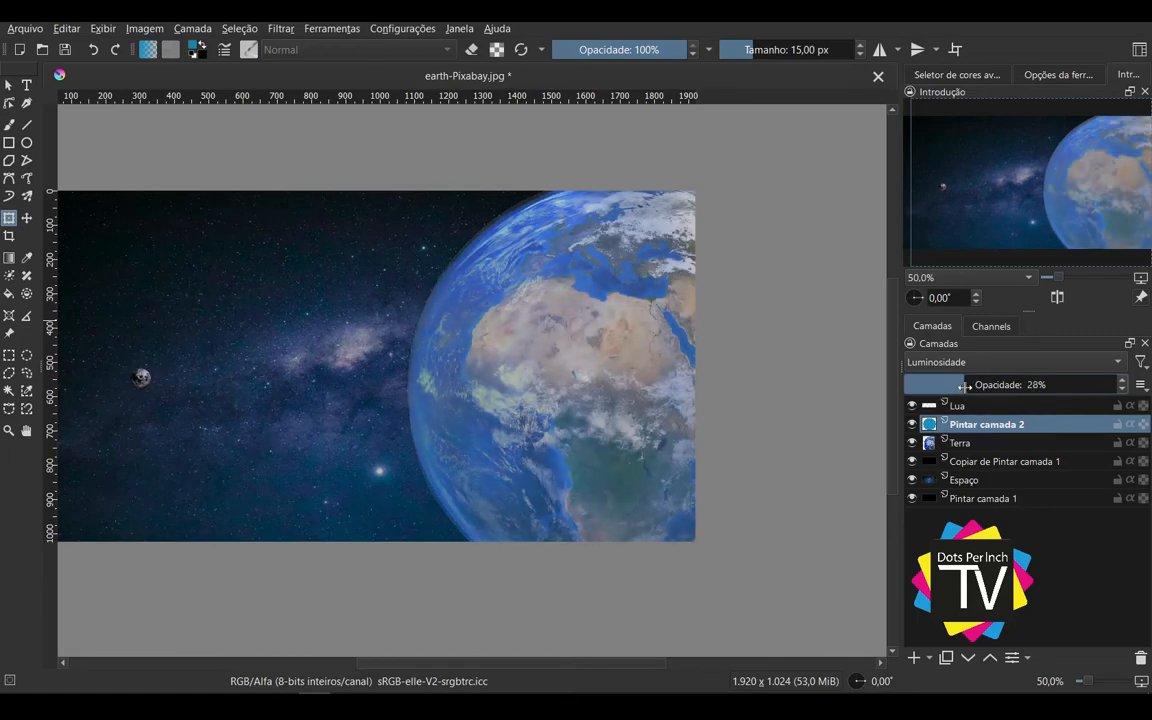
pyautogui.moveTo(417, 396); pyautogui.dragTo(517, 395)
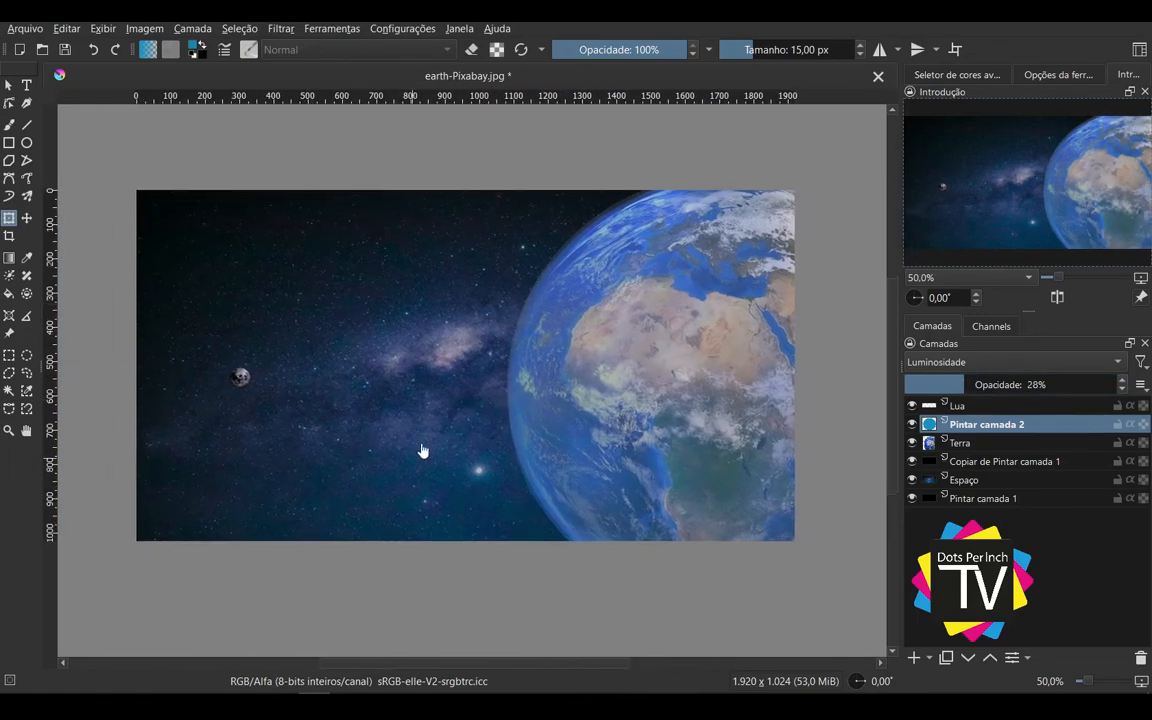
# Step: On a new layer above Lua, draw a circular selection about 60 px in diameter around the Moon and fill it with white
pyautogui.click(977, 407)
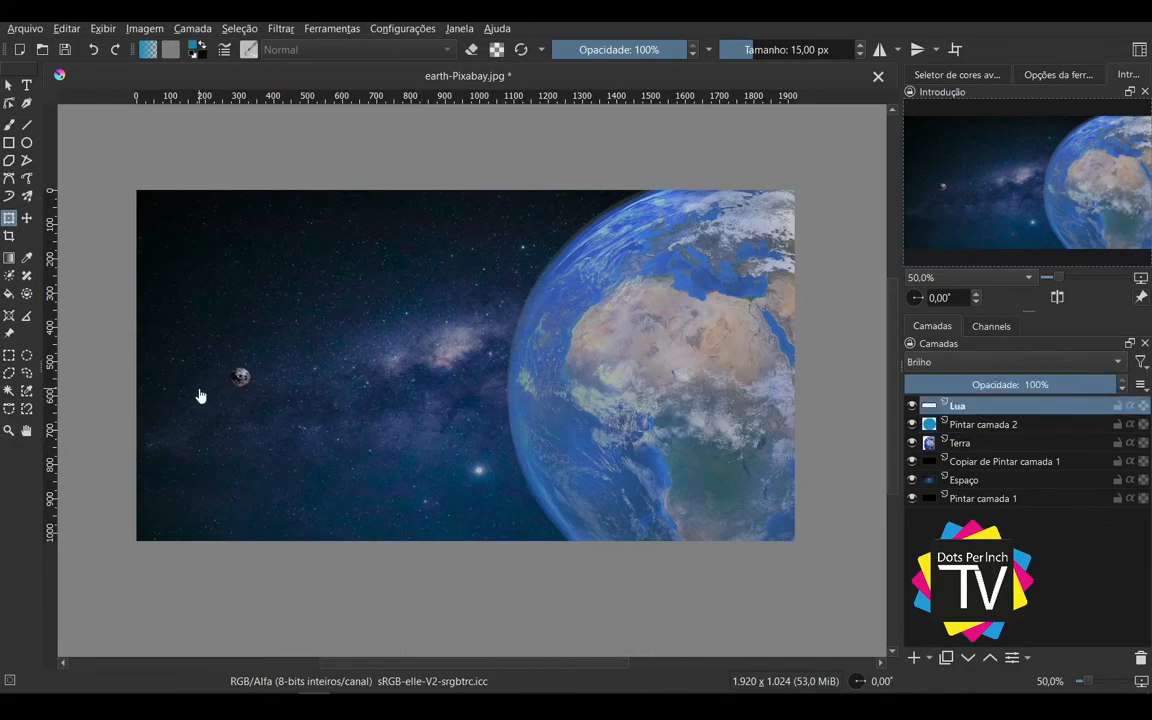
pyautogui.scroll(3, 200, 396)
pyautogui.moveTo(432, 375); pyautogui.dragTo(432, 427)
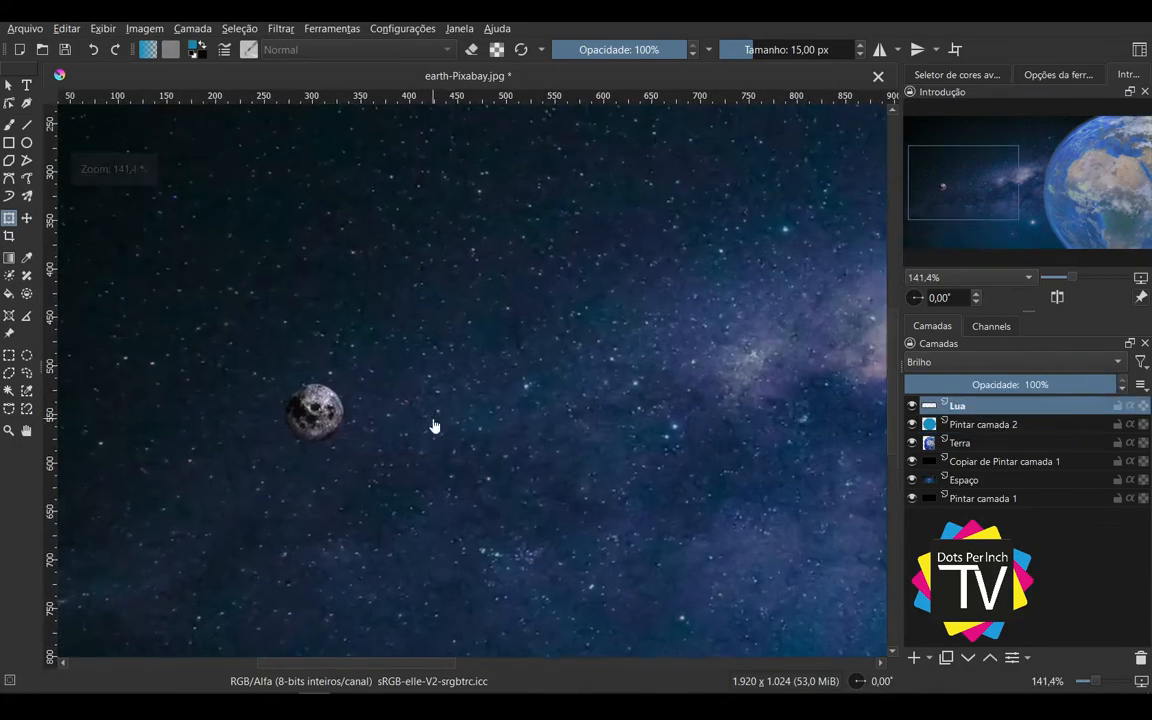
pyautogui.click(914, 657)
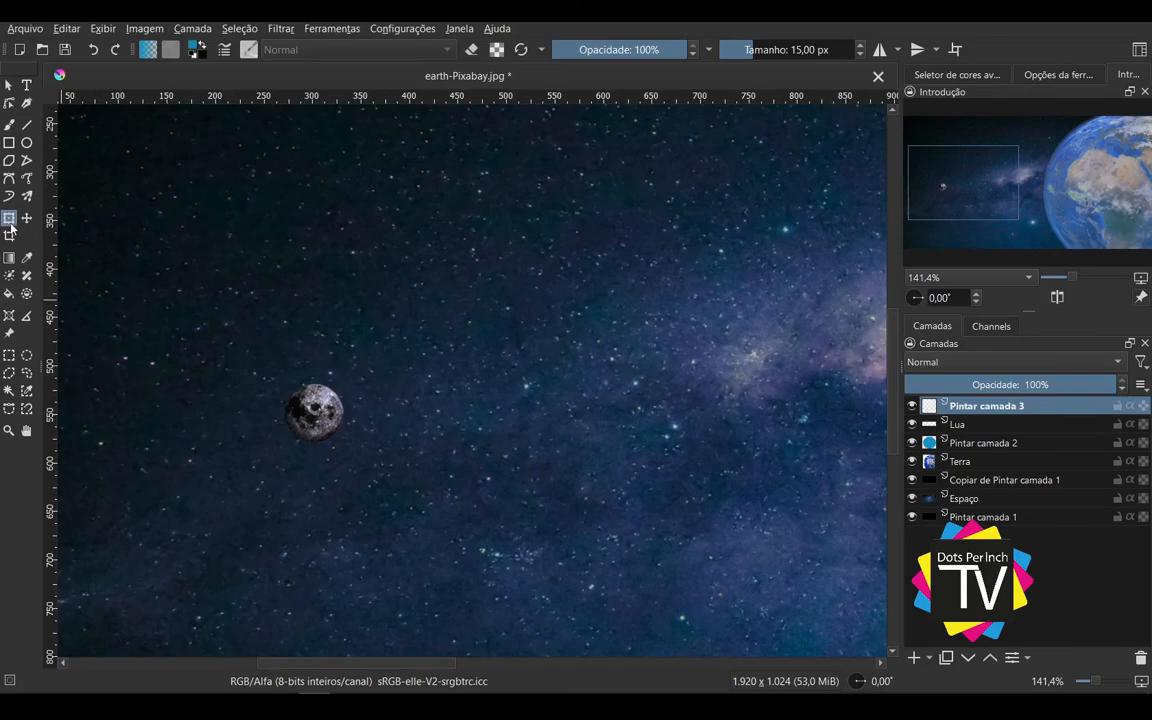
pyautogui.click(27, 356)
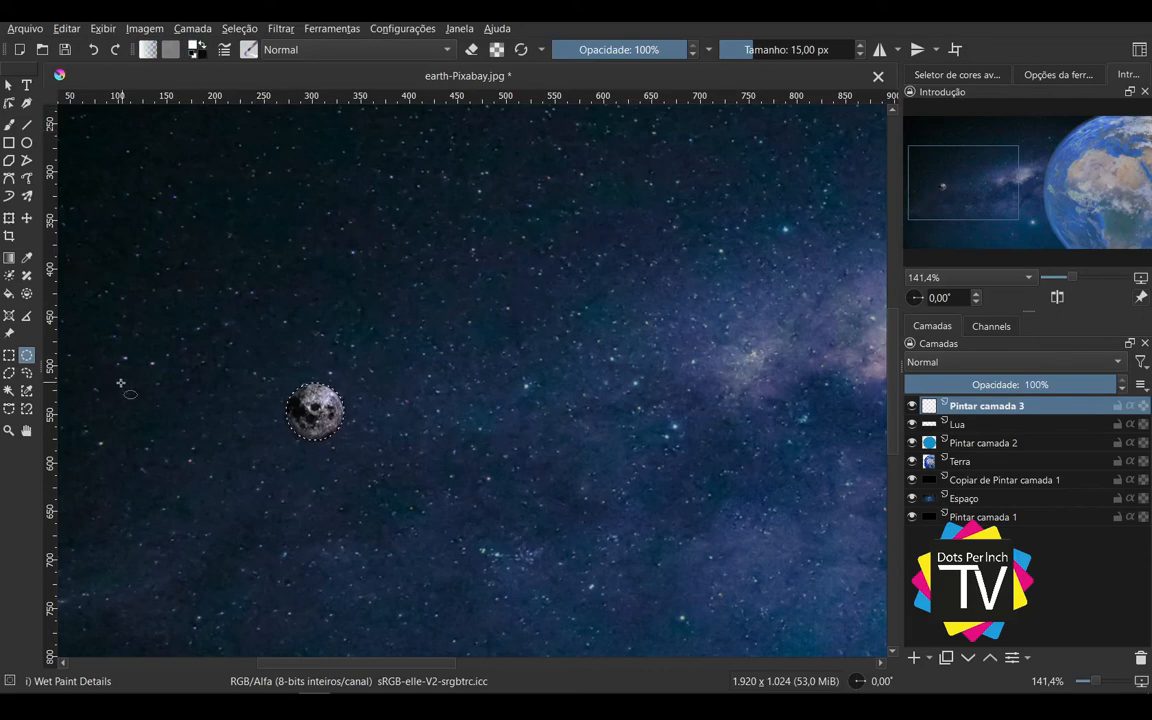
pyautogui.press('f')
pyautogui.click(318, 412)
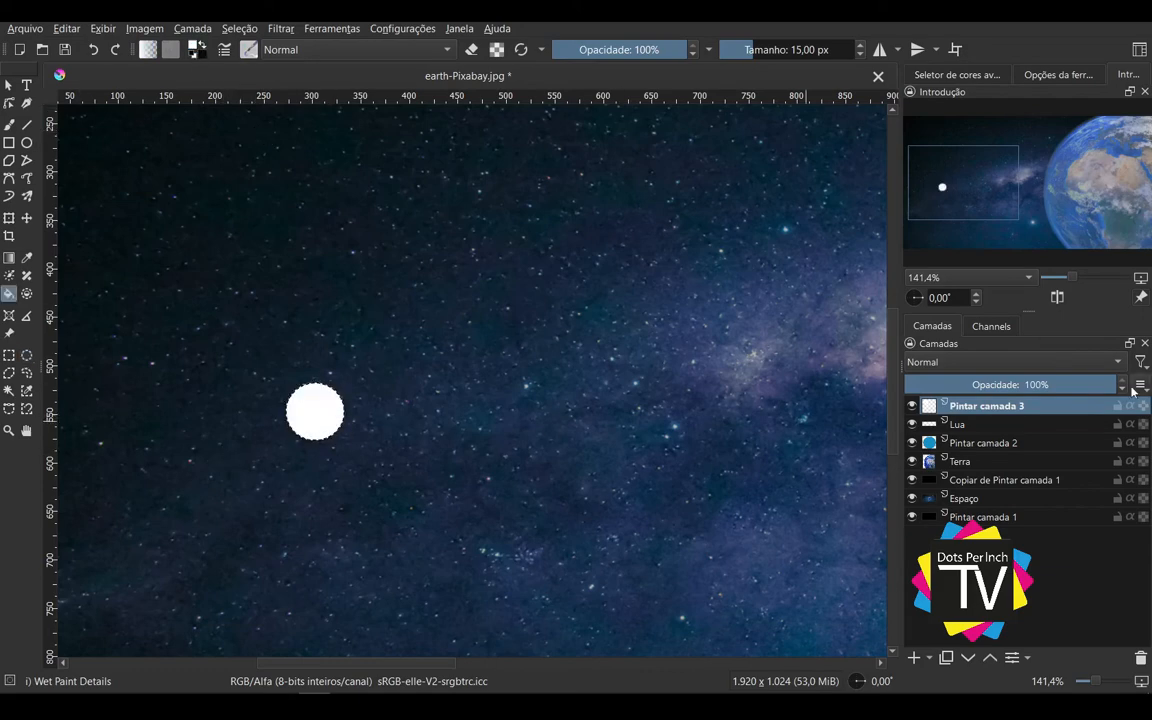
# Step: Set the white disc layer's blending mode to Sobrepor and clear the selection around the Moon
pyautogui.click(1040, 362)
pyautogui.click(1039, 352)
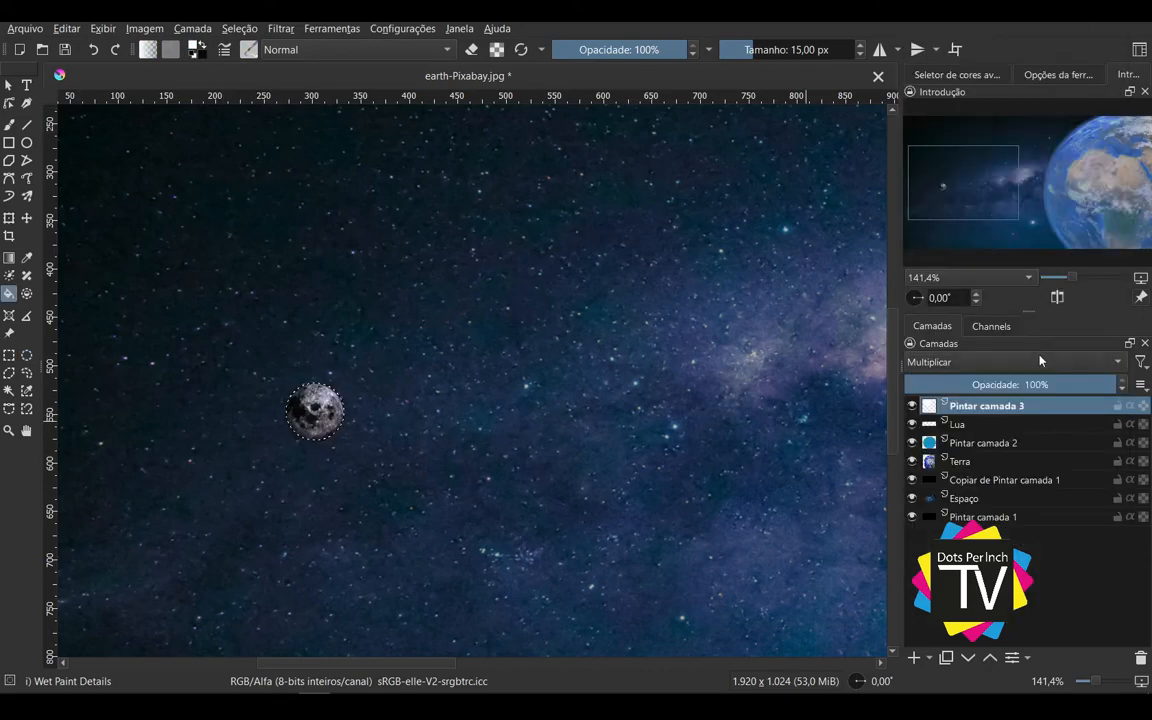
pyautogui.click(1030, 362)
pyautogui.click(1016, 410)
pyautogui.scroll(4, 322, 412)
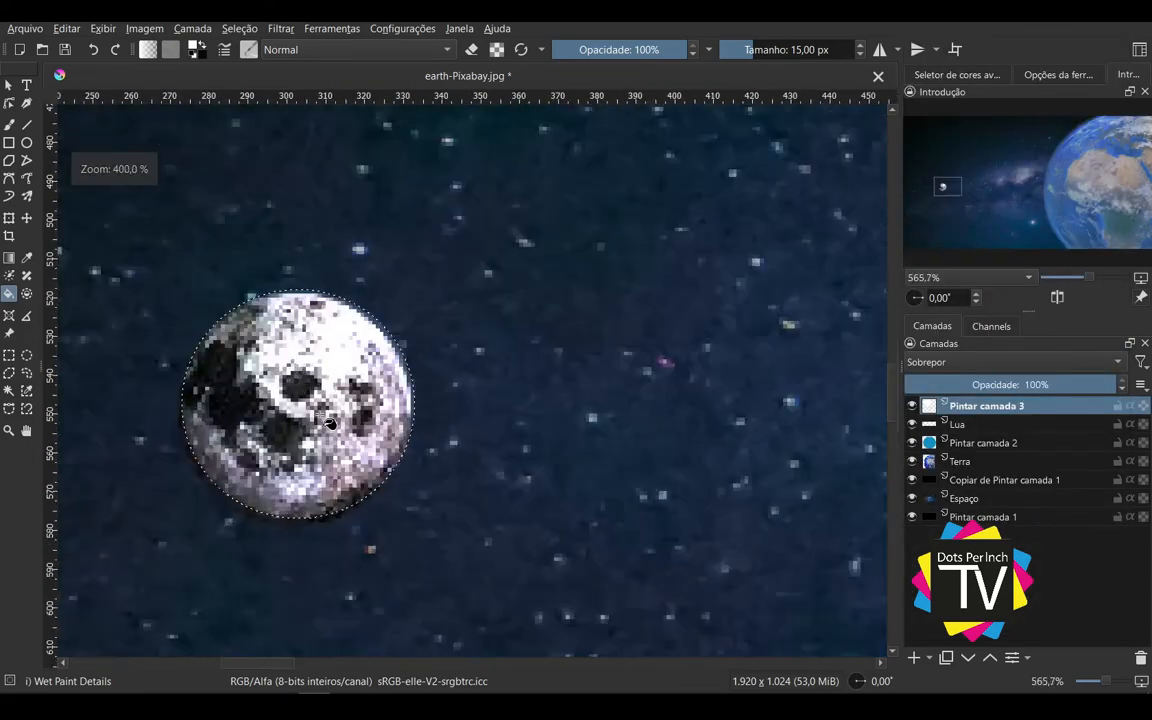
pyautogui.hotkey('ctrl', 'shift', 'a')
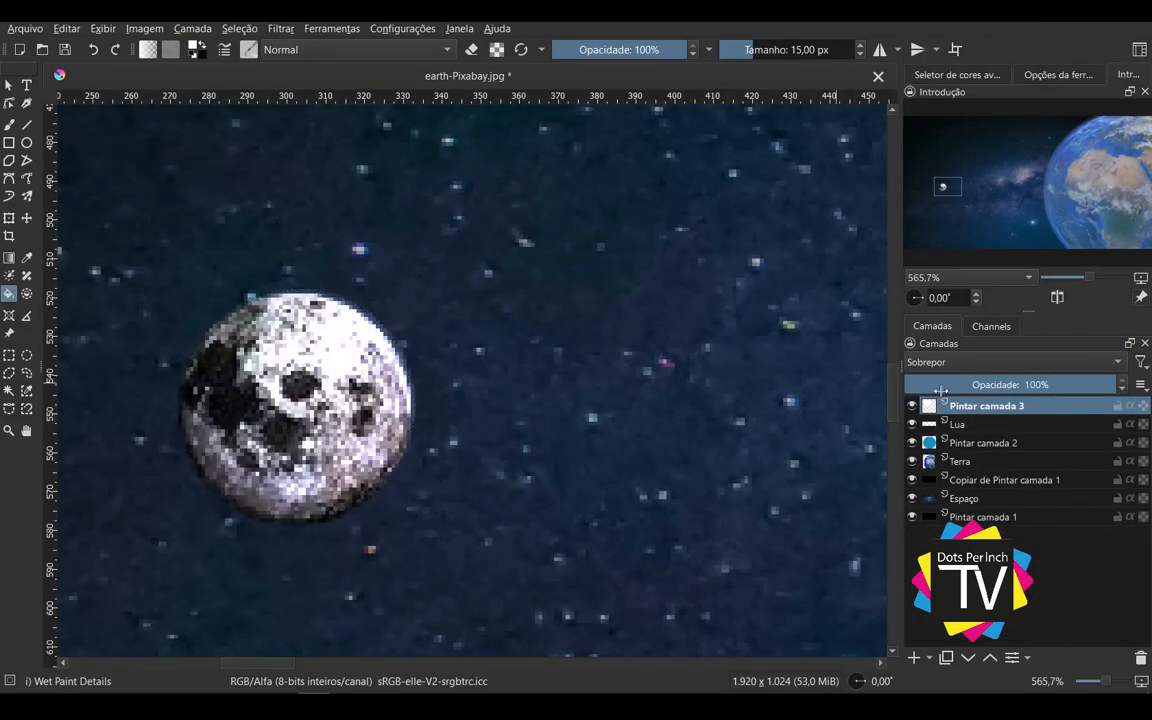
# Step: Compare the Moon with the white disc layer hidden and shown, and examine the whole composition
pyautogui.click(913, 405)
pyautogui.click(913, 407)
pyautogui.click(913, 410)
pyautogui.click(913, 410)
pyautogui.scroll(-7, 482, 410)
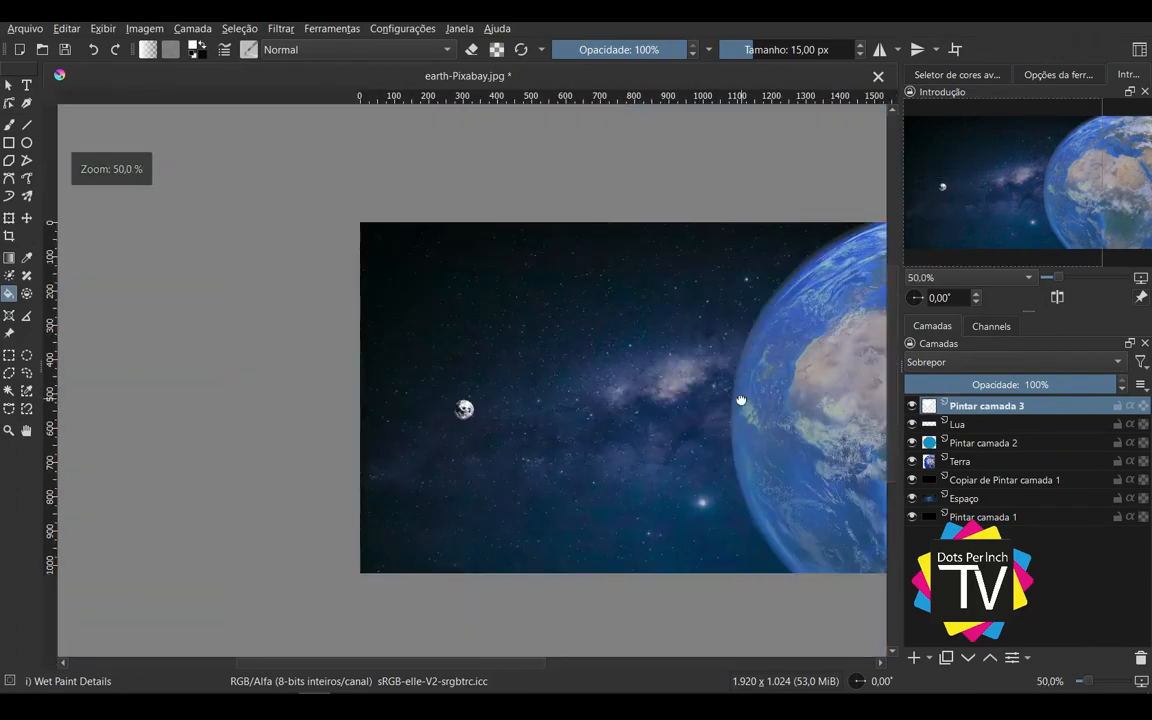
pyautogui.moveTo(740, 400); pyautogui.dragTo(579, 414)
pyautogui.scroll(-1, 548, 406)
pyautogui.scroll(1, 543, 409)
pyautogui.click(8, 86)
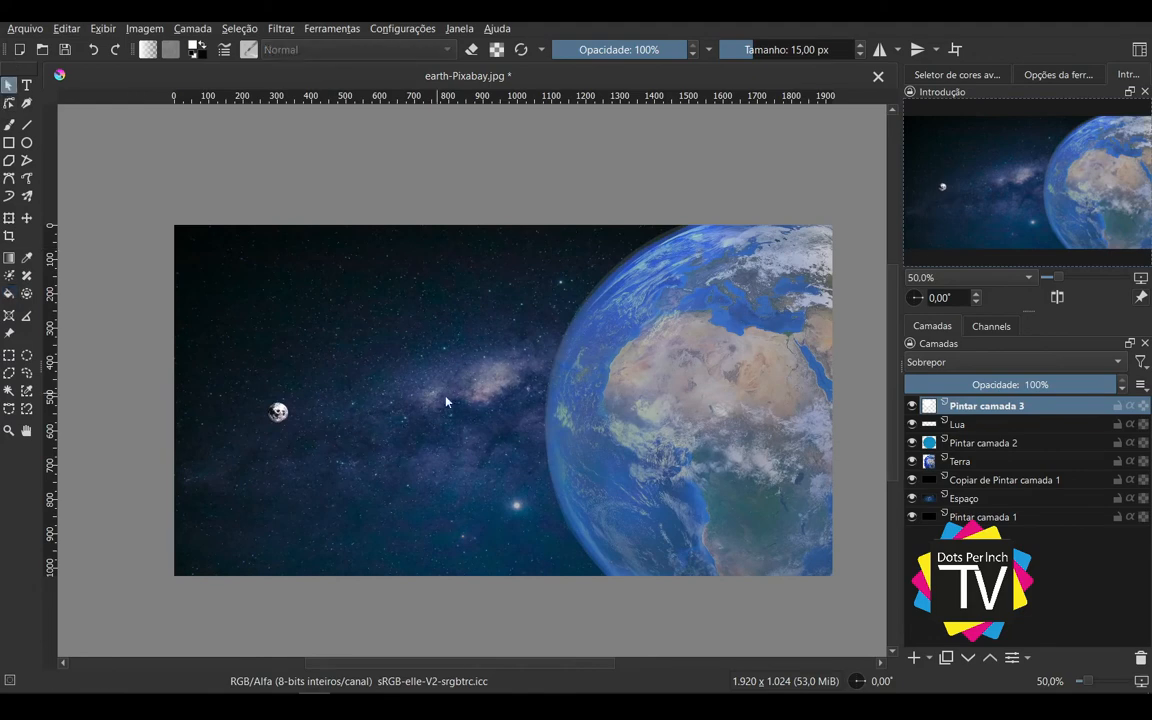
pyautogui.scroll(-1, 548, 384)
pyautogui.scroll(1, 548, 384)
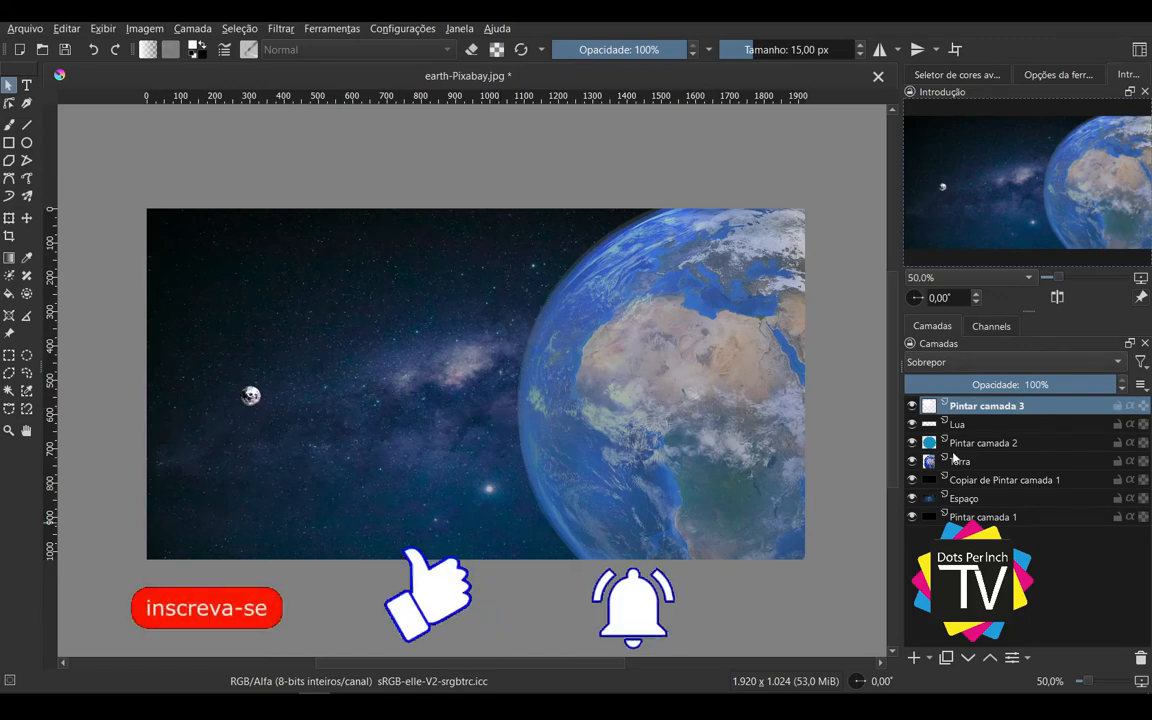
pyautogui.moveTo(530, 597); pyautogui.dragTo(518, 596)
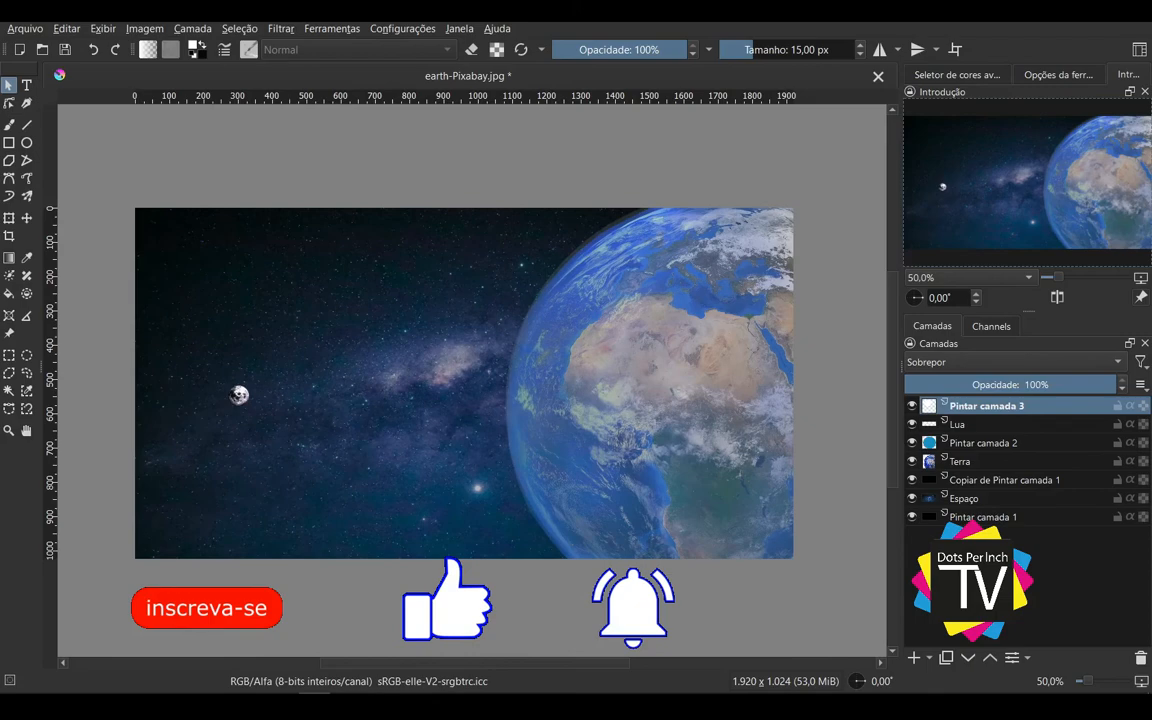
pyautogui.click(25, 28)
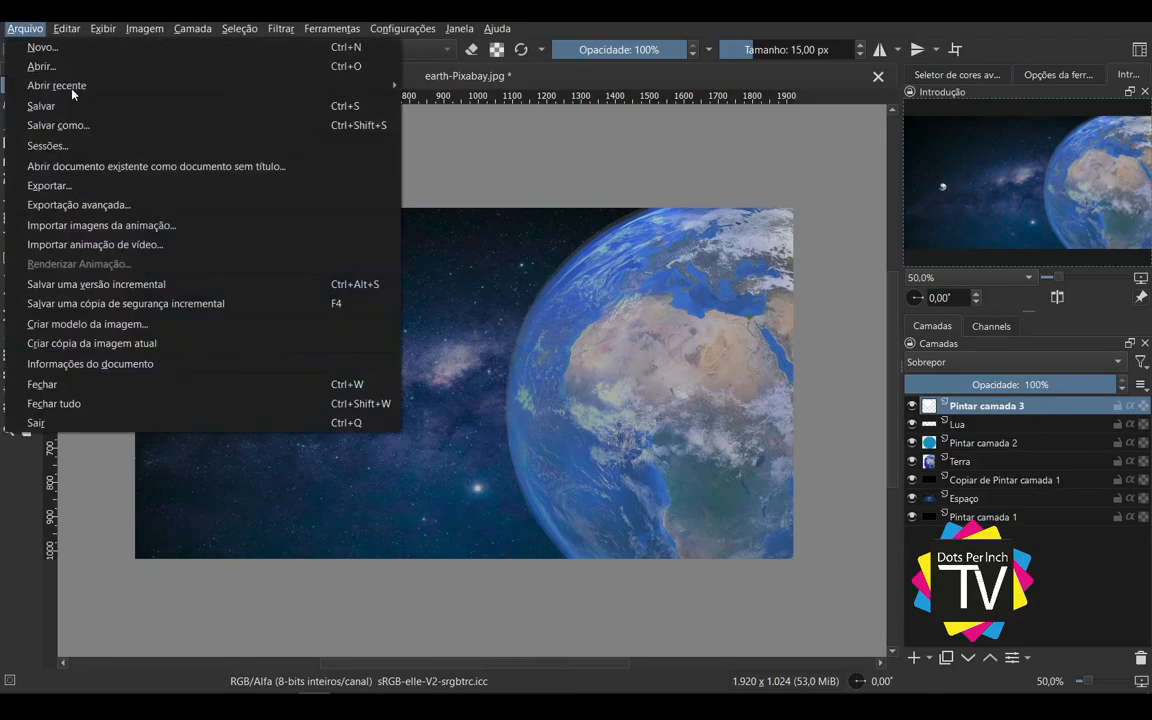
pyautogui.click(632, 212)
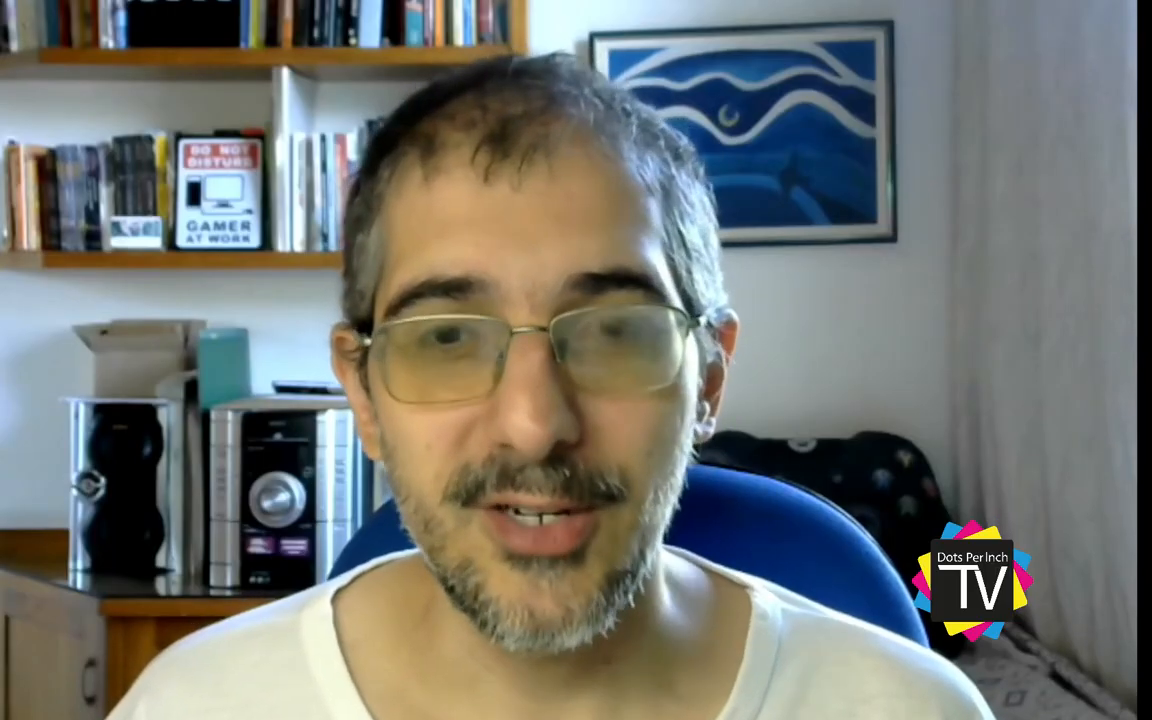